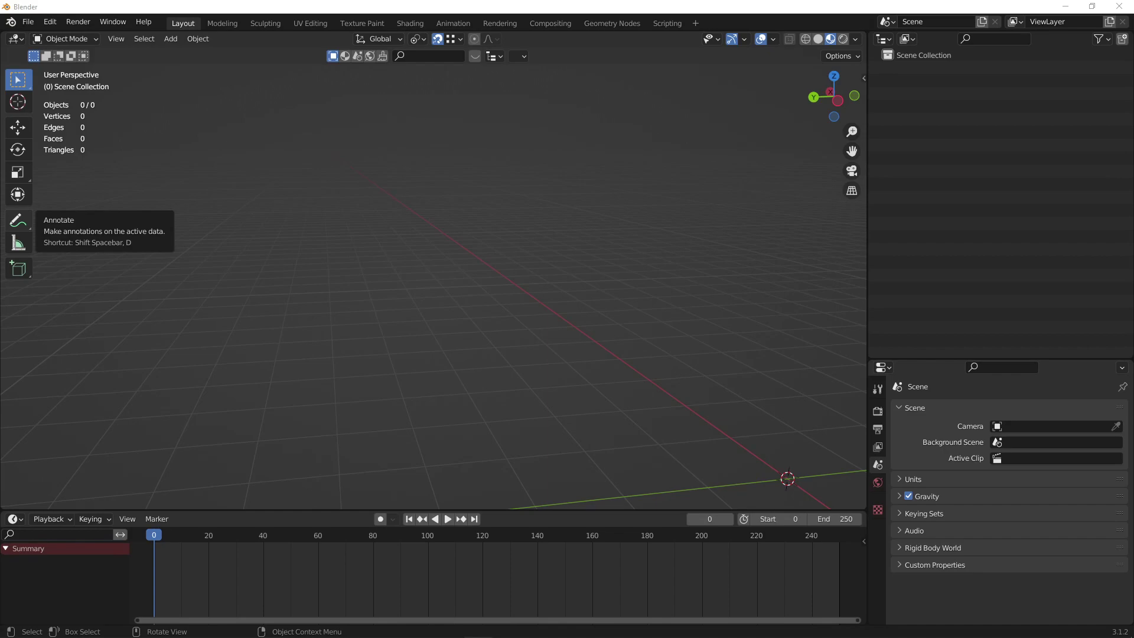
Import head_000_r.ydd.xml as Codewalker XML from Desktop/Sollumz Import/animations and centre the head in view.
{"action": "left_click", "coordinate": [28, 21]}
{"action": "mouse_move", "coordinate": [89, 195]}
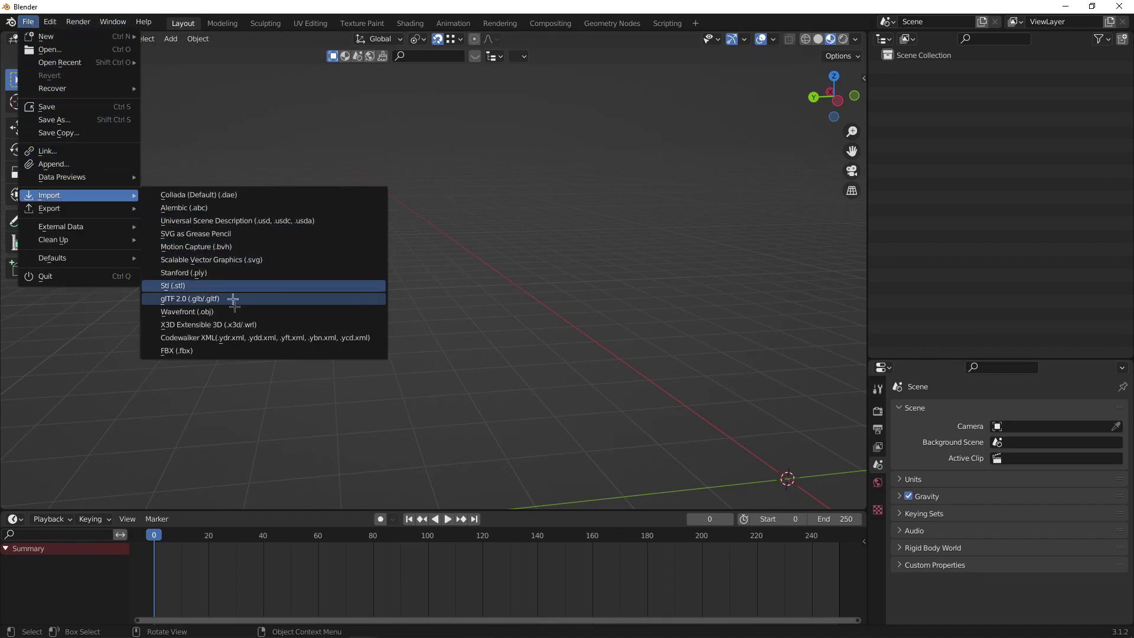
{"action": "left_click", "coordinate": [236, 338]}
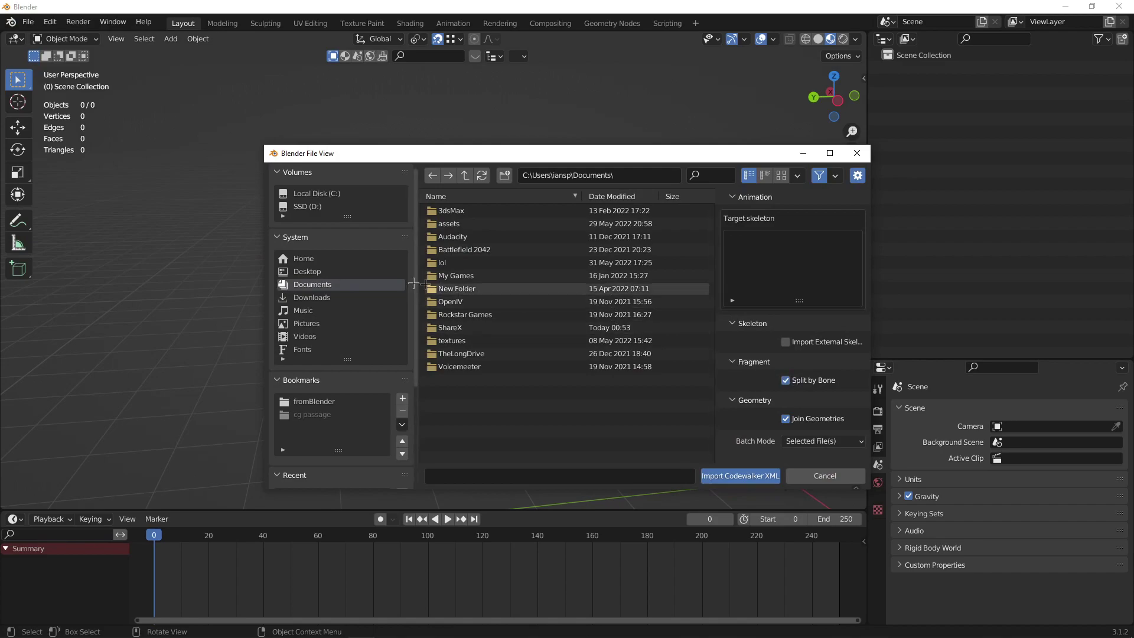
{"action": "left_click", "coordinate": [346, 272]}
{"action": "double_click", "coordinate": [506, 363]}
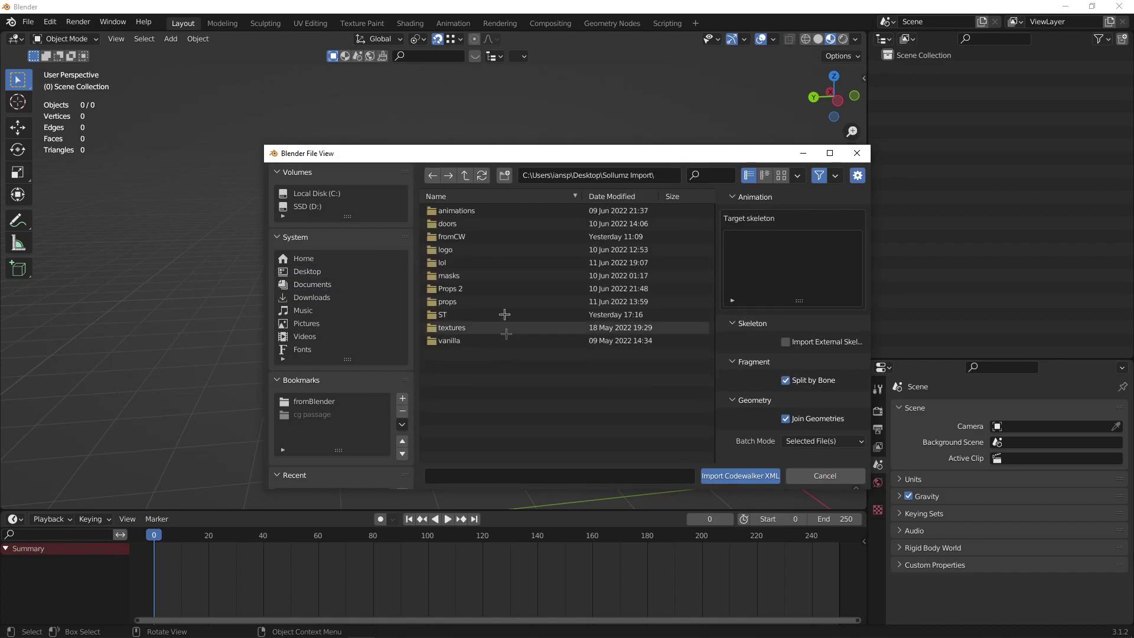
{"action": "double_click", "coordinate": [481, 211]}
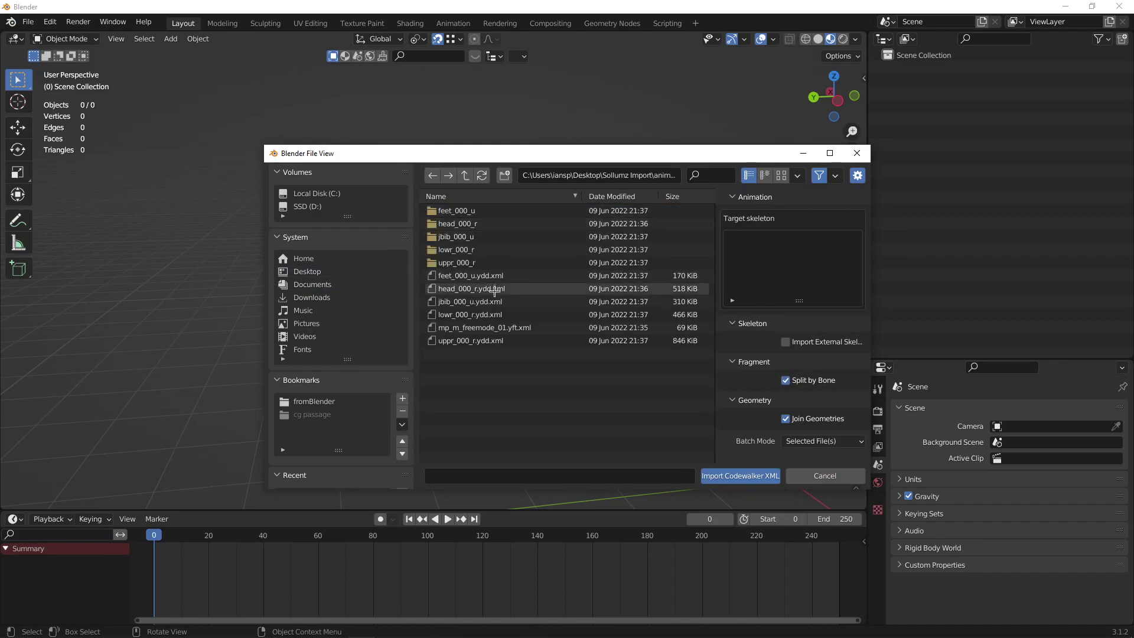
{"action": "double_click", "coordinate": [497, 290]}
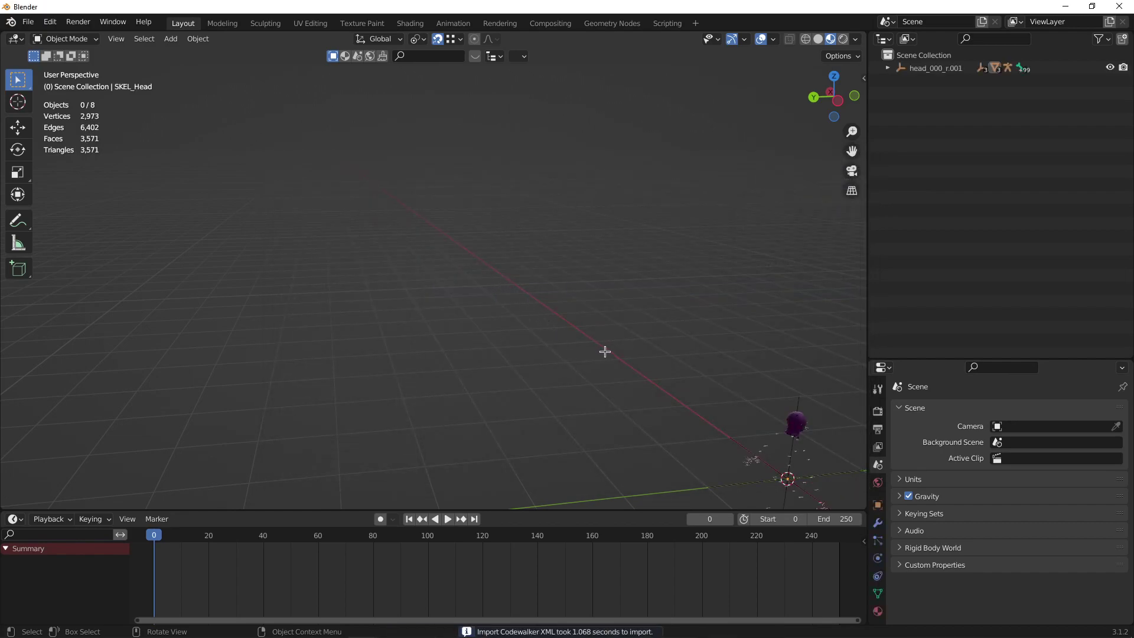
{"action": "middle_click_drag", "start_coordinate": [686, 380], "coordinate": [349, 283], "text": "shift"}
{"action": "middle_click_drag", "start_coordinate": [276, 245], "coordinate": [418, 282], "text": "shift"}
{"action": "scroll", "coordinate": [443, 278], "scroll_direction": "up", "scroll_amount": 3}
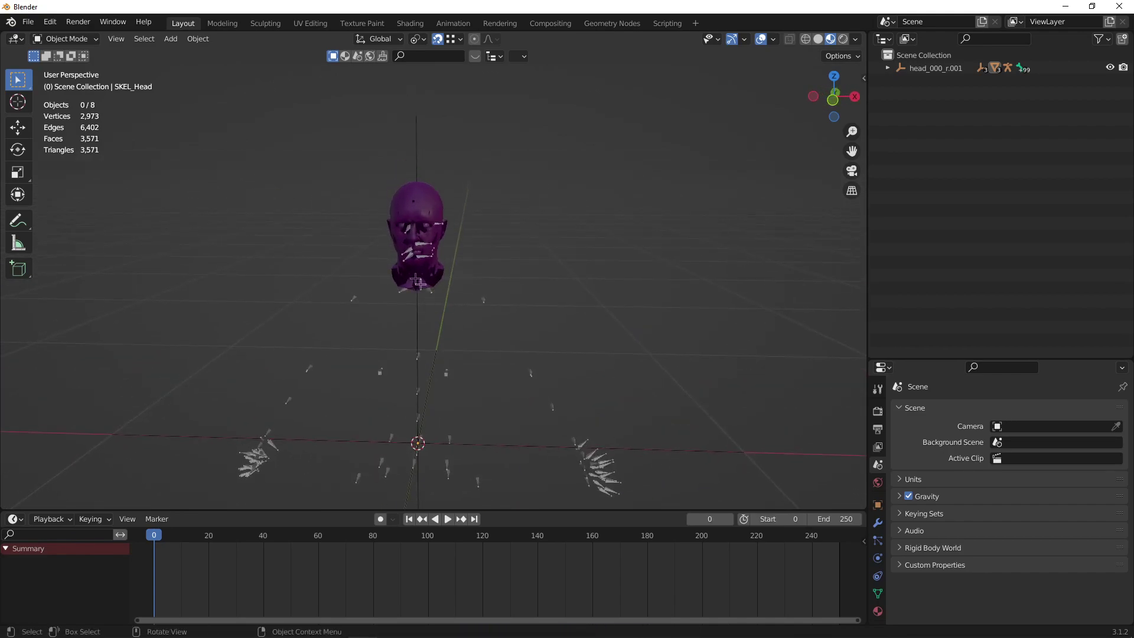
{"action": "left_click", "coordinate": [28, 22]}
Import feet_000_u.ydd.xml and jbib_000_u.ydd.xml onto the external head_000_r skeleton.
{"action": "mouse_move", "coordinate": [81, 203]}
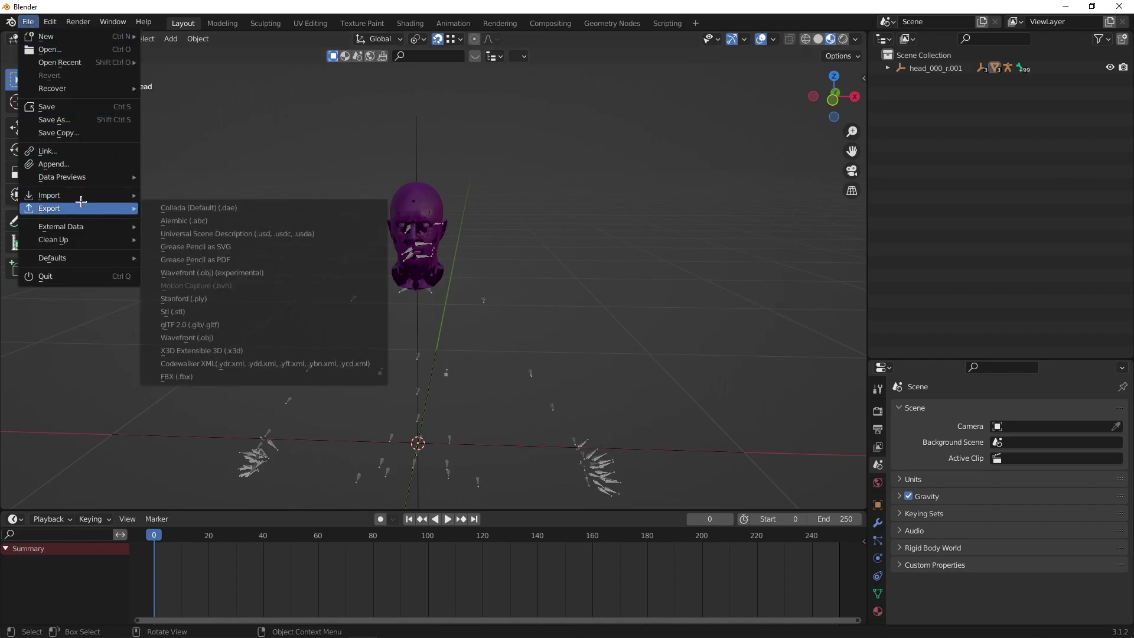
{"action": "left_click", "coordinate": [237, 331]}
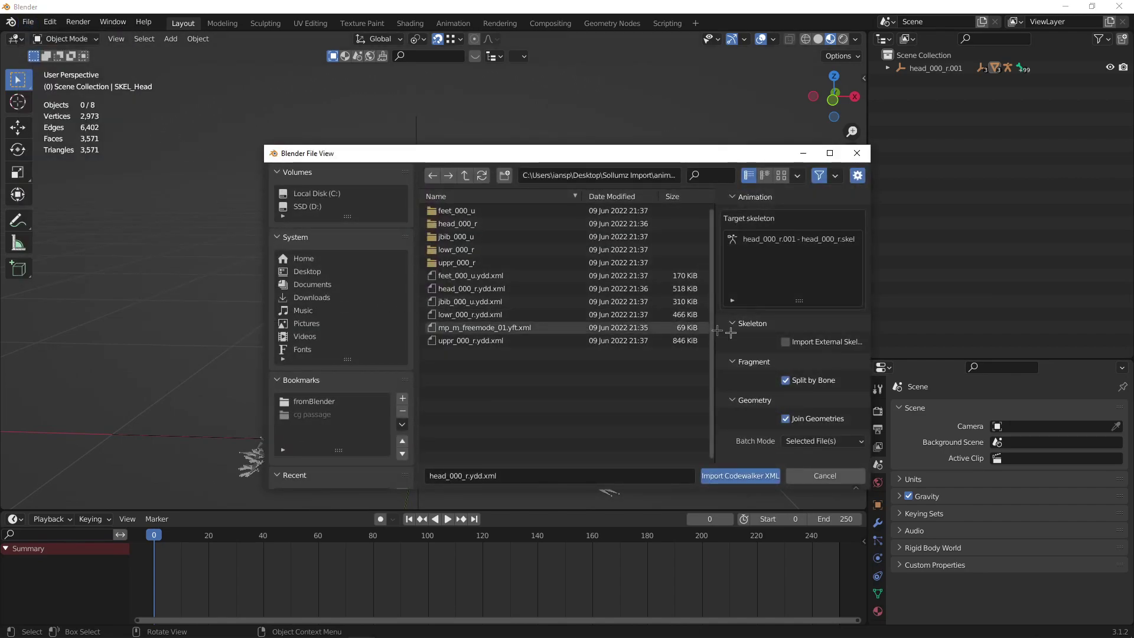
{"action": "left_click", "coordinate": [804, 339]}
{"action": "left_click", "coordinate": [765, 241]}
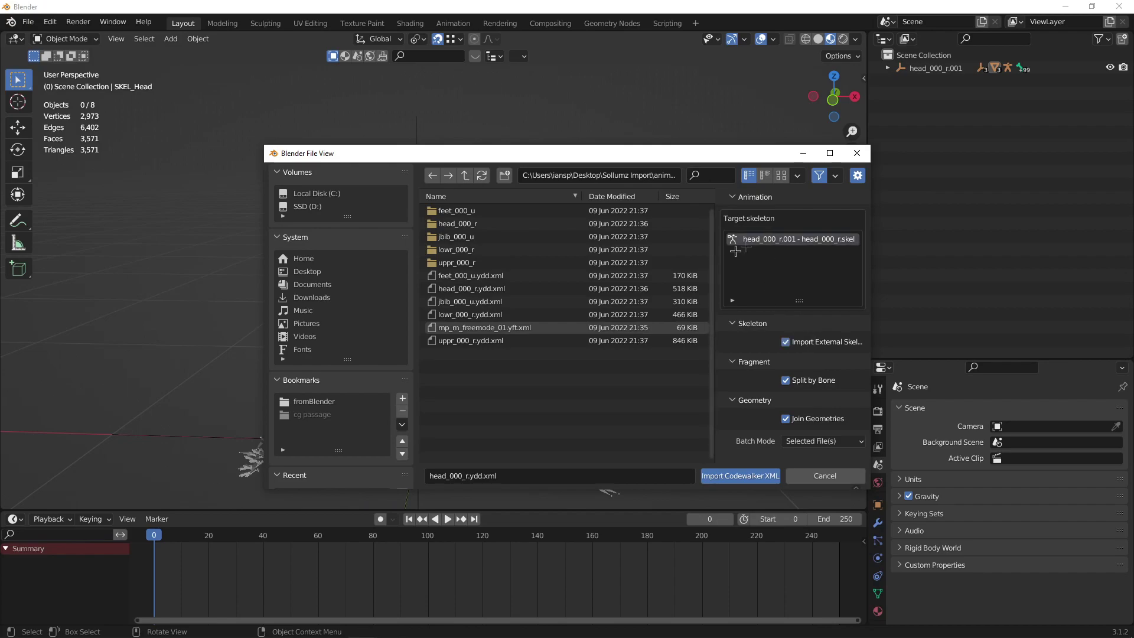
{"action": "double_click", "coordinate": [496, 275]}
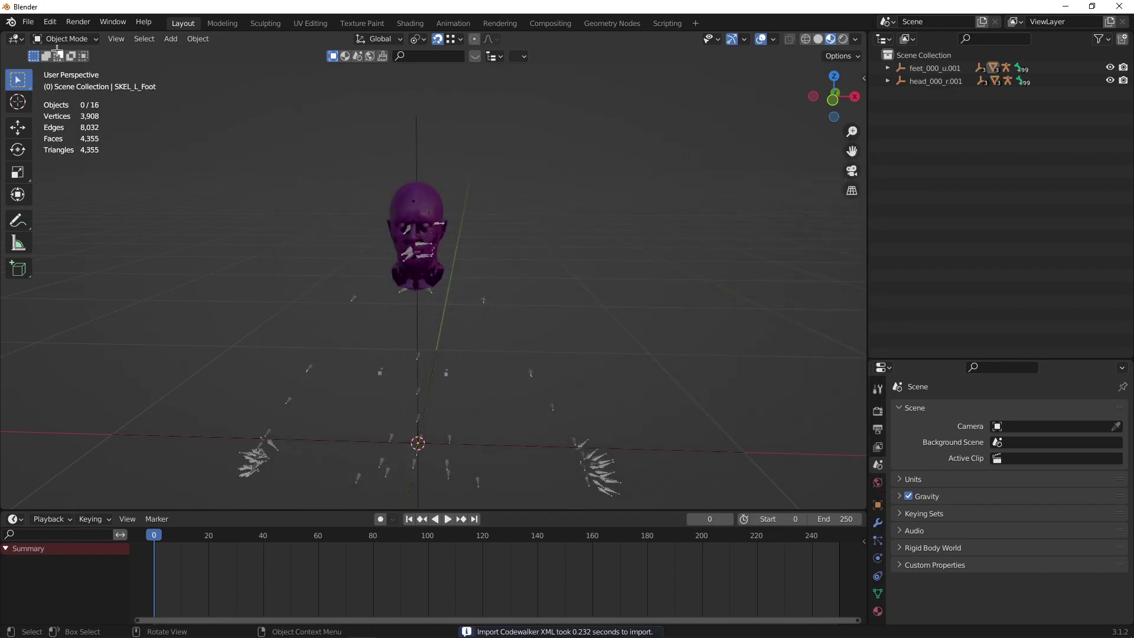
{"action": "left_click", "coordinate": [28, 21]}
{"action": "mouse_move", "coordinate": [59, 195]}
{"action": "left_click", "coordinate": [207, 328]}
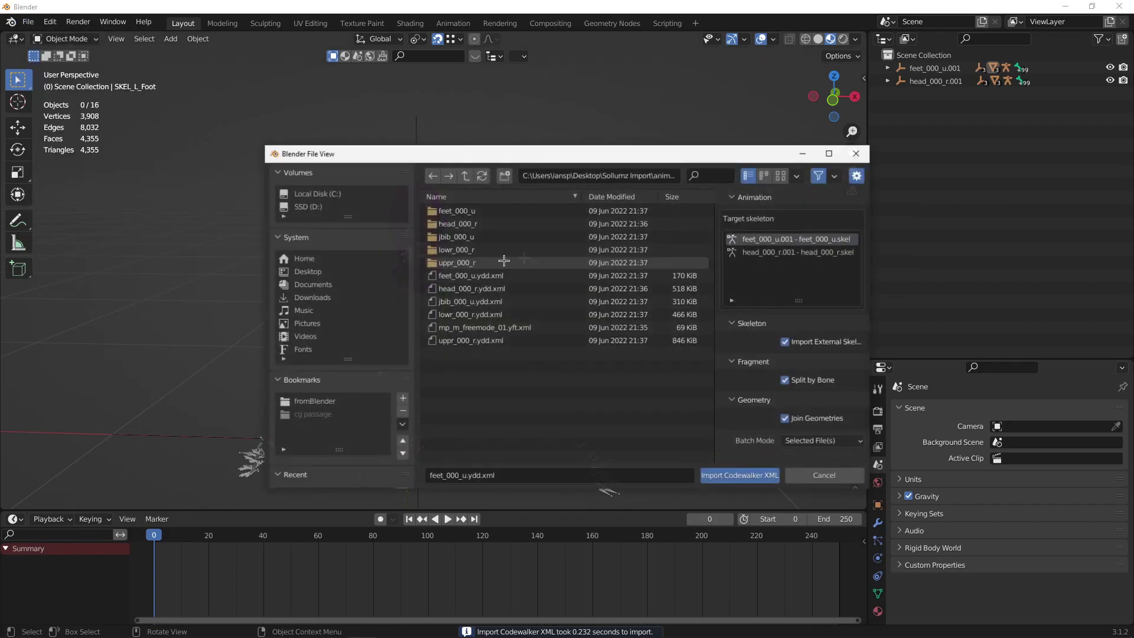
{"action": "left_click", "coordinate": [743, 251]}
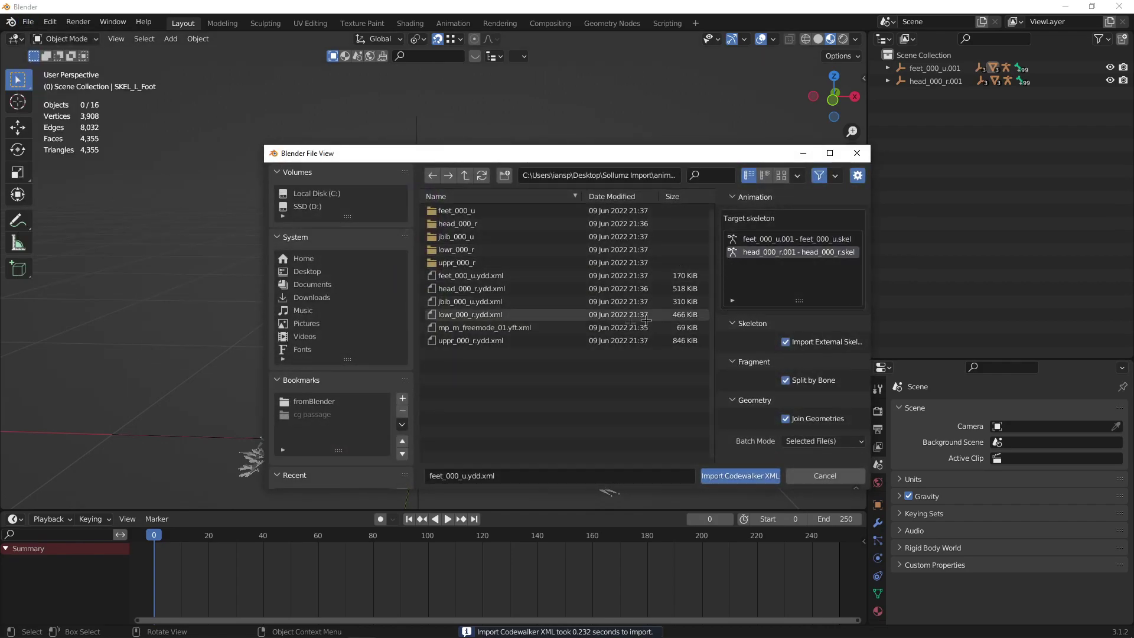
{"action": "double_click", "coordinate": [508, 301]}
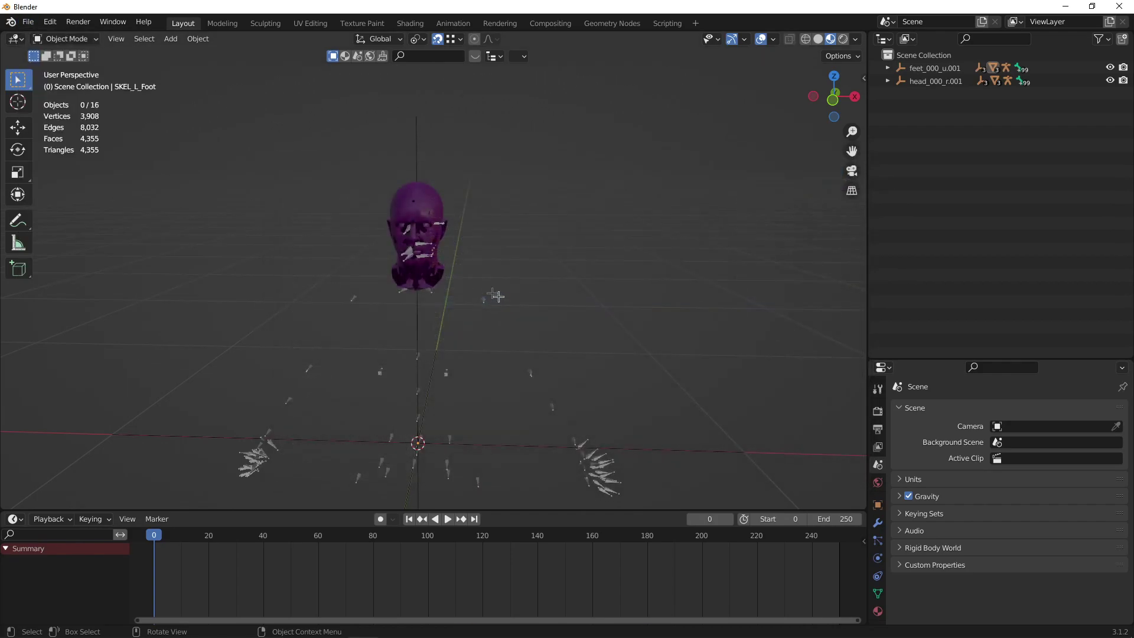
Import the lowr_000_r and uppr_000_r ydd.xml drawables onto the same skeleton.
{"action": "left_click", "coordinate": [28, 21]}
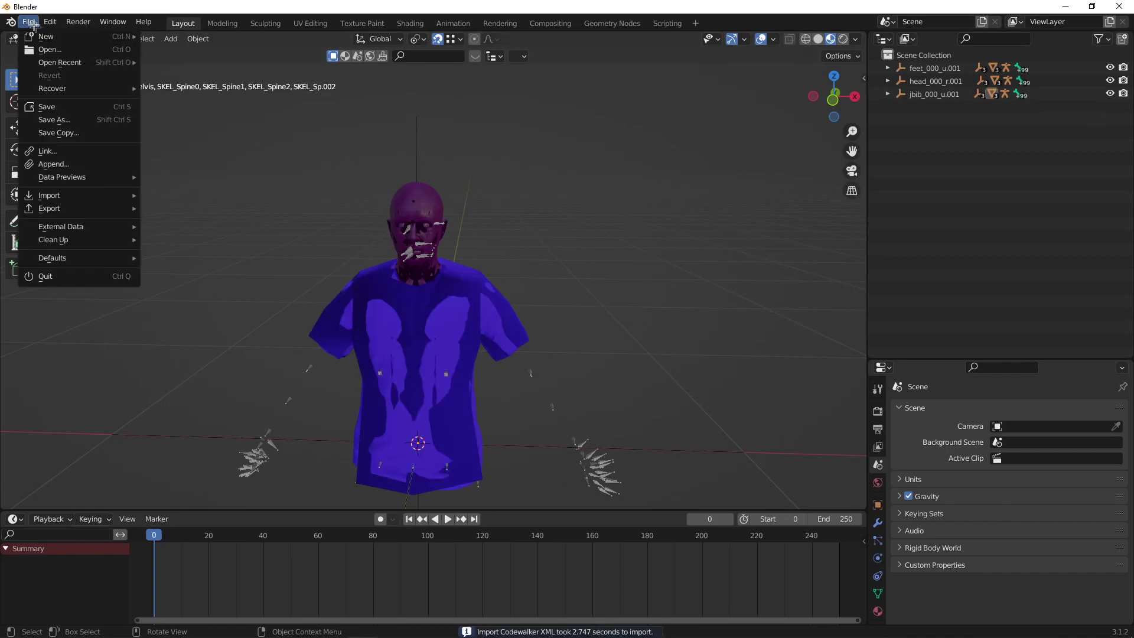
{"action": "mouse_move", "coordinate": [76, 195]}
{"action": "left_click", "coordinate": [267, 339]}
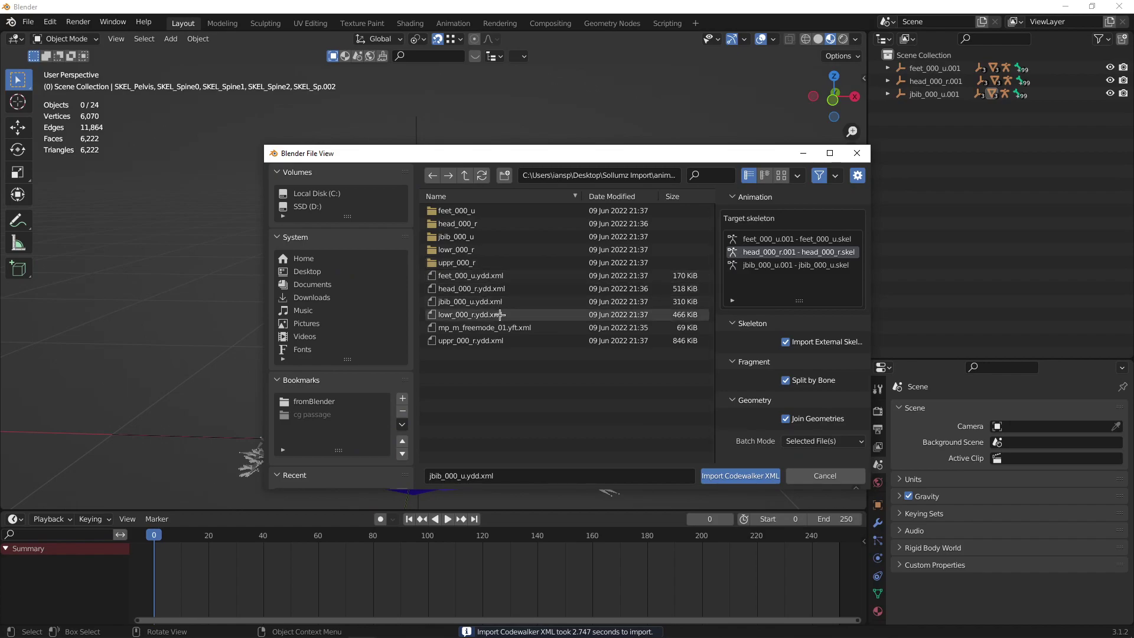
{"action": "double_click", "coordinate": [483, 309]}
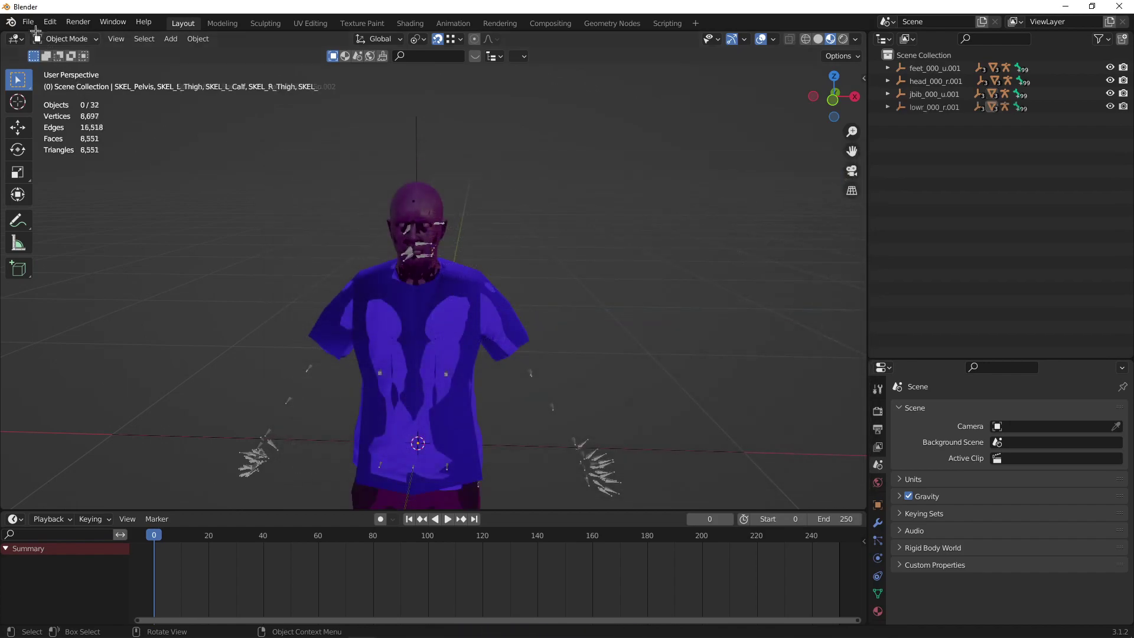
{"action": "left_click", "coordinate": [28, 21]}
{"action": "mouse_move", "coordinate": [86, 196]}
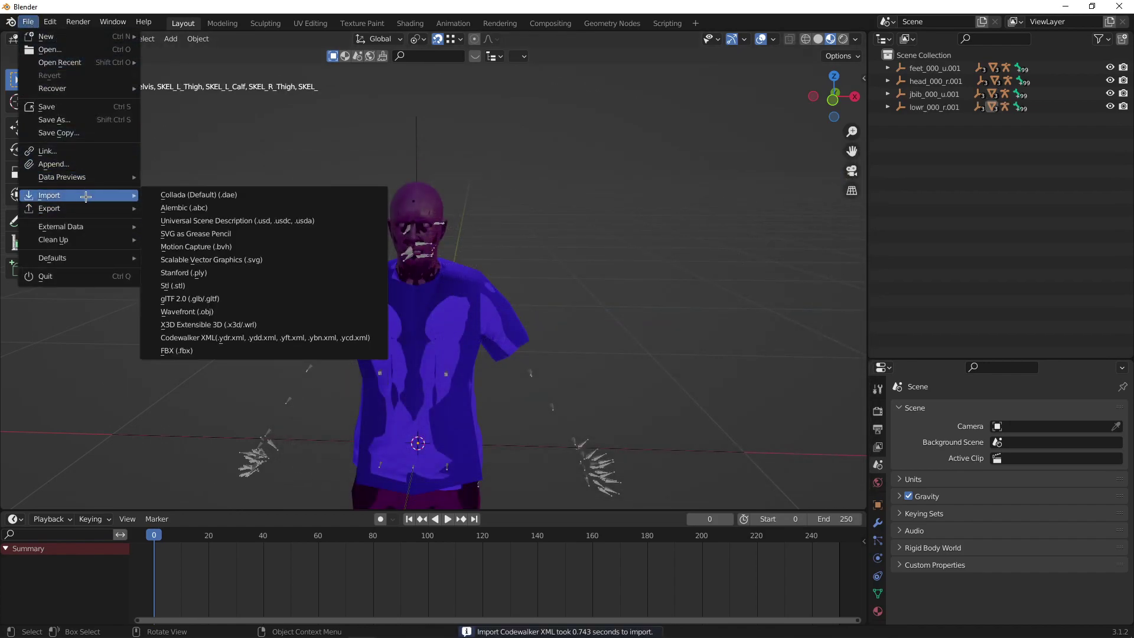
{"action": "left_click", "coordinate": [260, 337]}
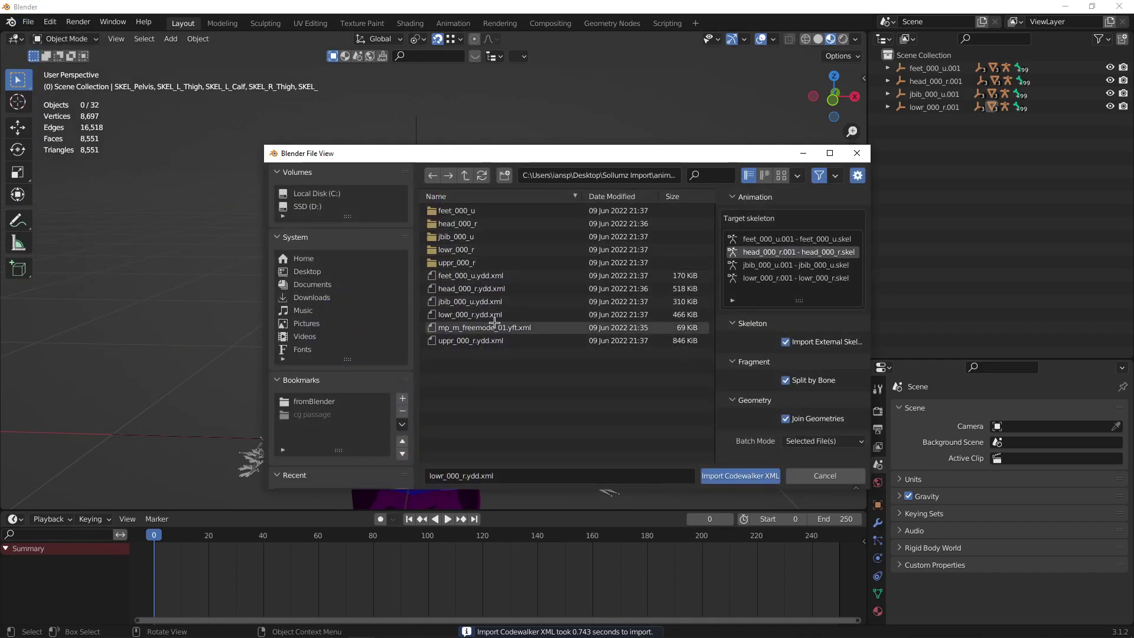
{"action": "left_click", "coordinate": [506, 342]}
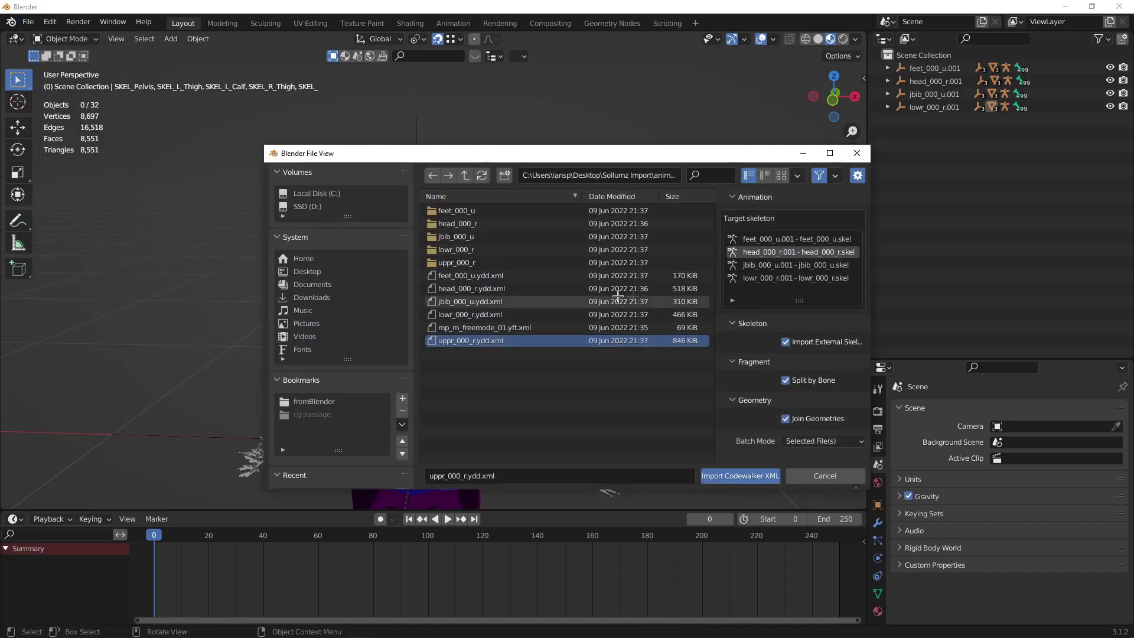
{"action": "left_click", "coordinate": [767, 477]}
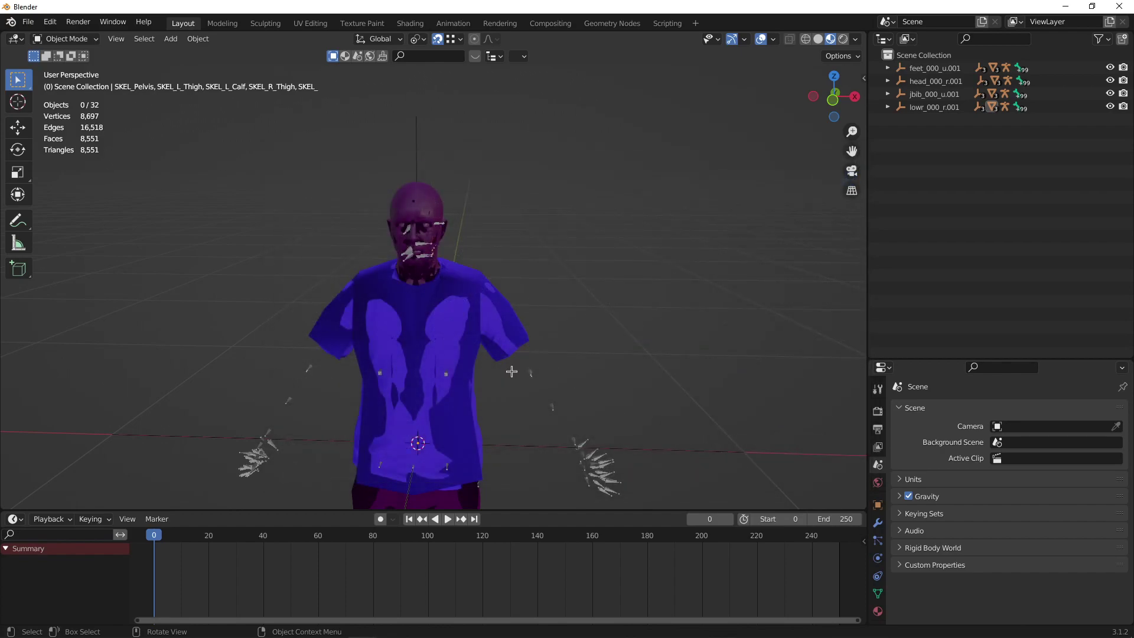
Switch to Solid shading and enable Hide Medium LODS under Sollumz General Tools.
{"action": "key", "text": "z"}
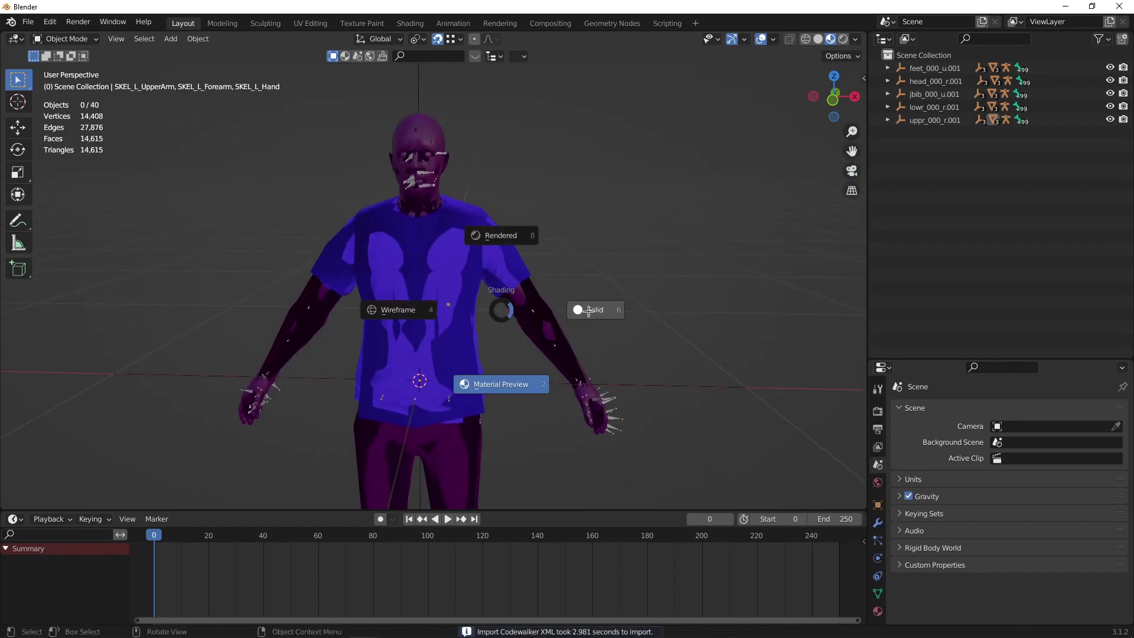
{"action": "left_click", "coordinate": [589, 311]}
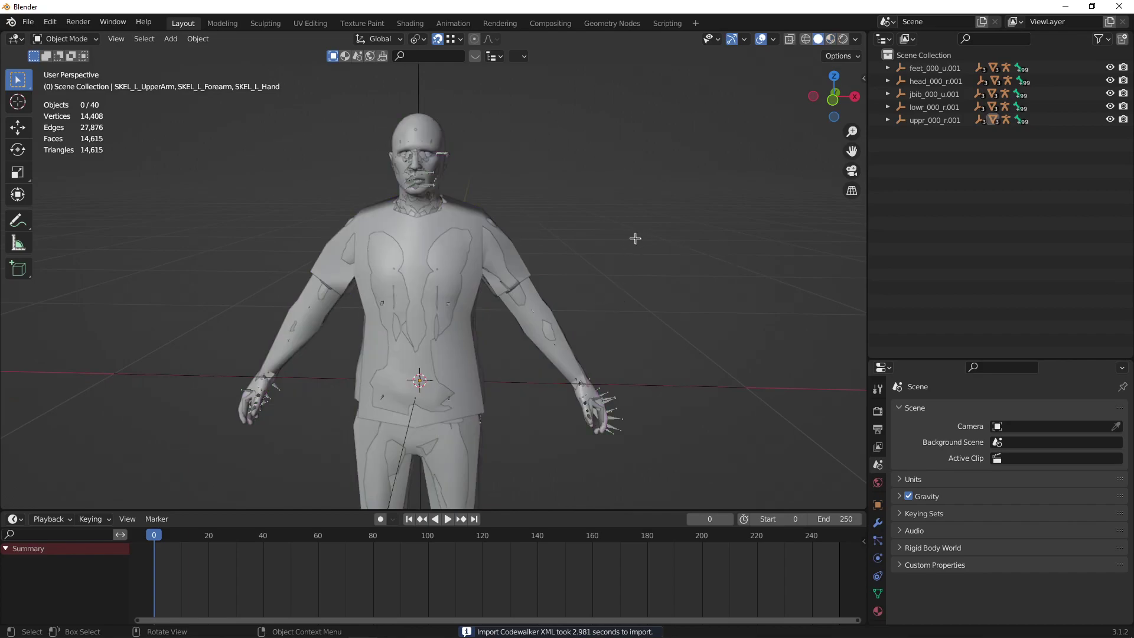
{"action": "middle_click_drag", "start_coordinate": [634, 238], "coordinate": [643, 235]}
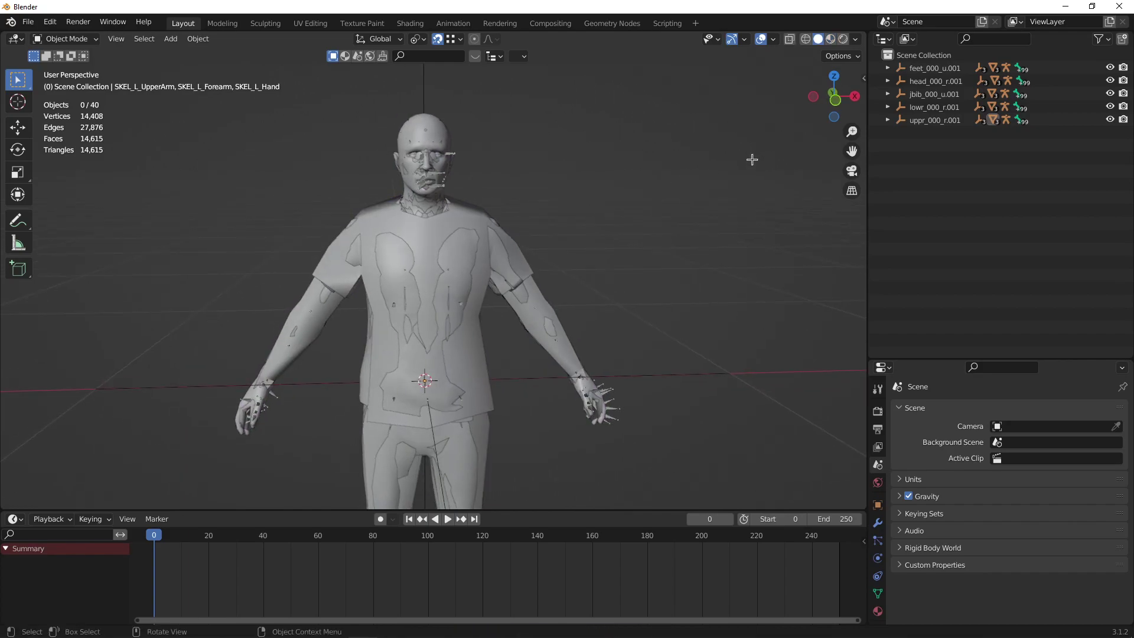
{"action": "key", "text": "n"}
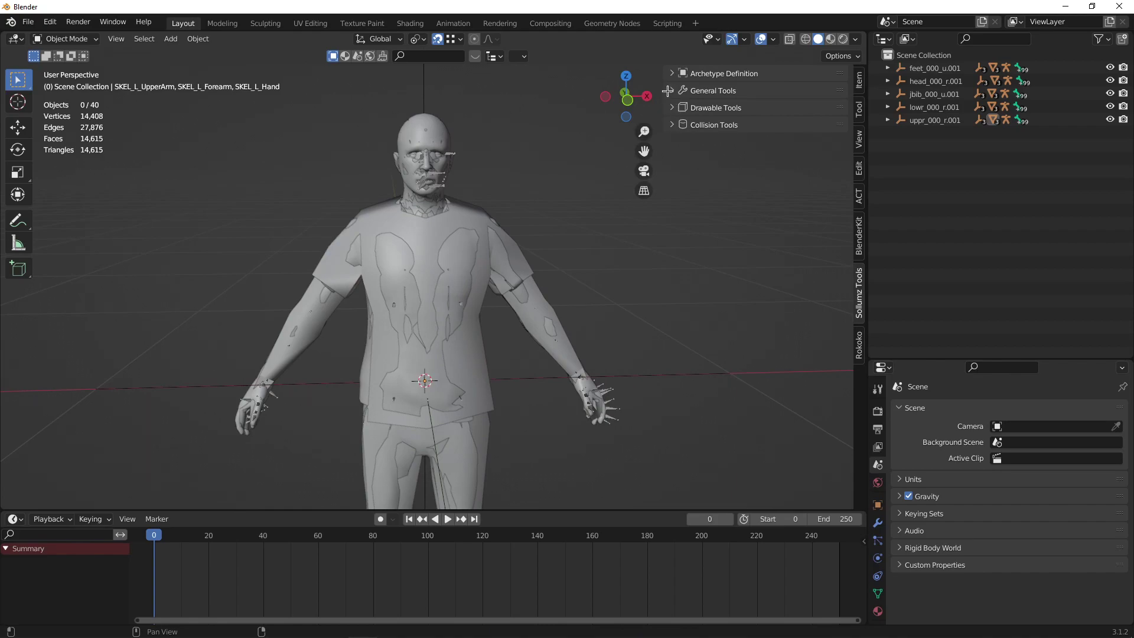
{"action": "left_click", "coordinate": [672, 89]}
{"action": "left_click", "coordinate": [690, 157]}
{"action": "left_click", "coordinate": [763, 141]}
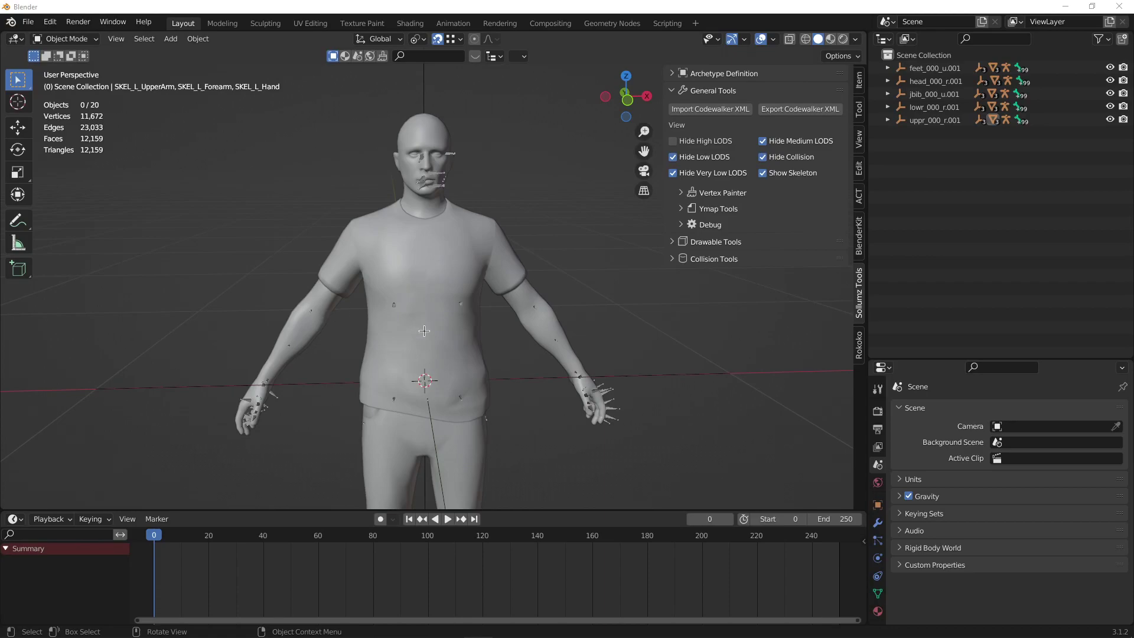
Join the shirt, head and body meshes into one object.
{"action": "left_click", "coordinate": [439, 271]}
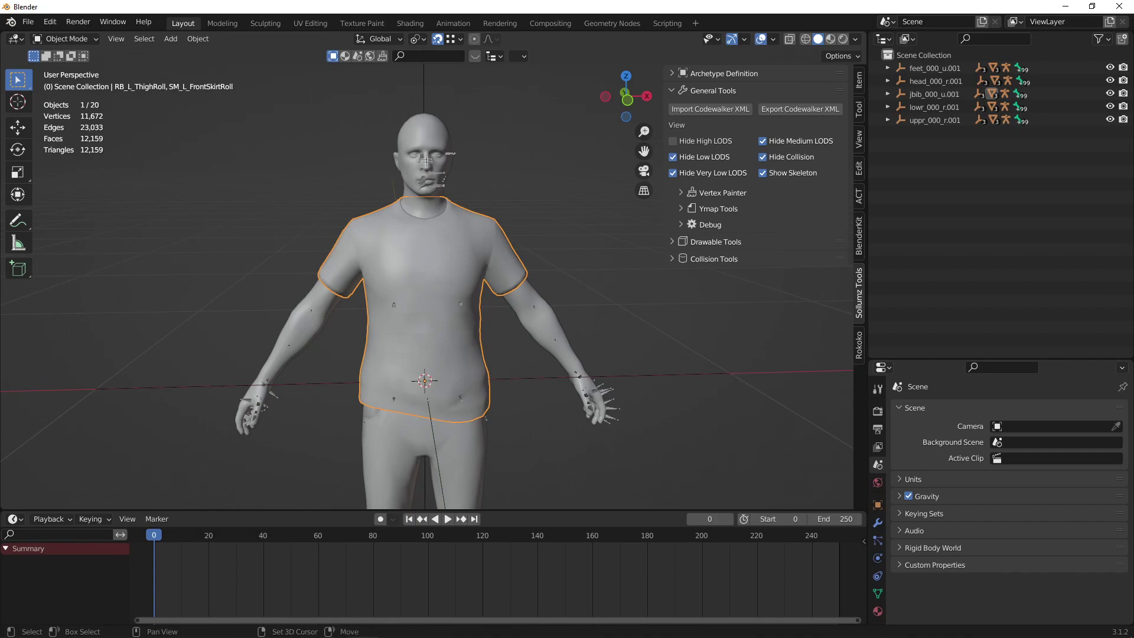
{"action": "left_click", "coordinate": [425, 142], "text": "shift"}
{"action": "right_click", "coordinate": [425, 144]}
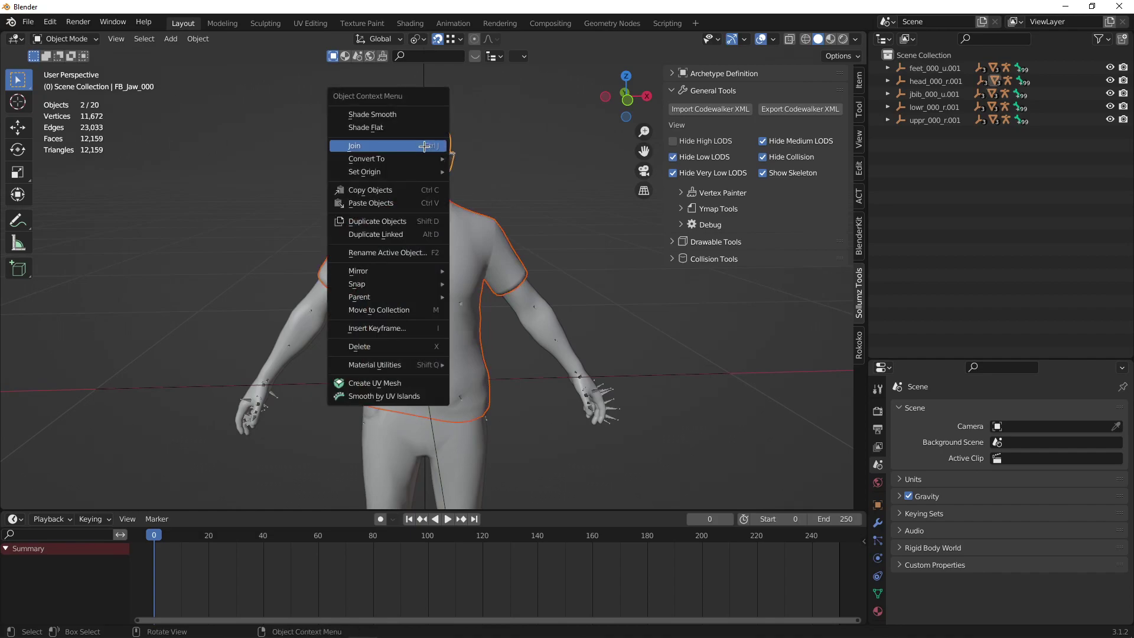
{"action": "left_click", "coordinate": [425, 145]}
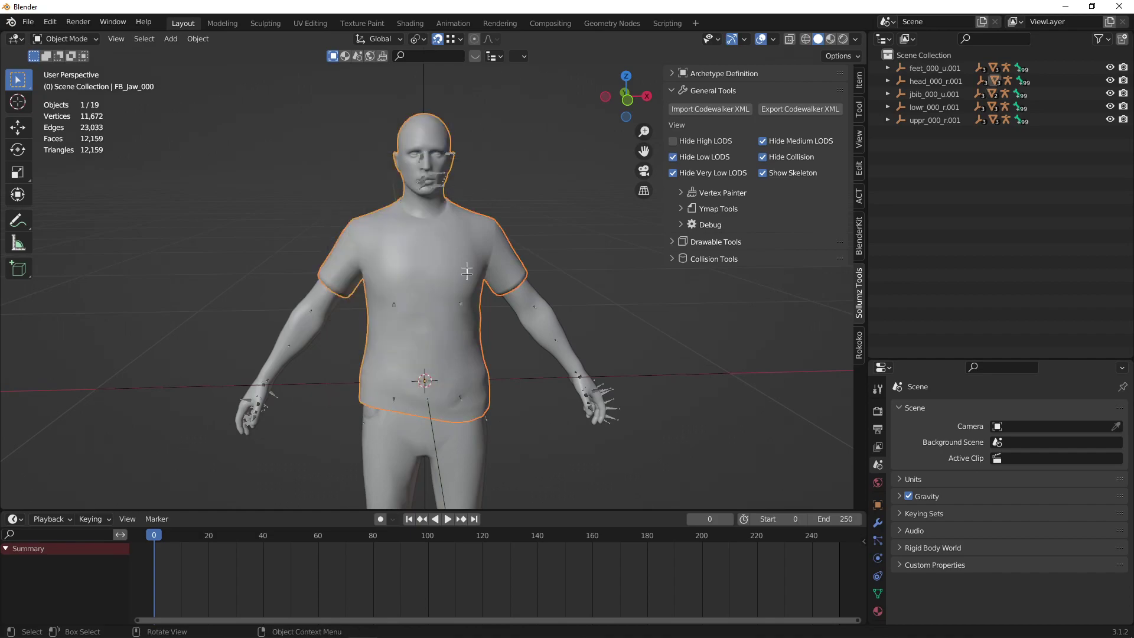
{"action": "left_click", "coordinate": [490, 308], "text": "shift"}
{"action": "right_click", "coordinate": [476, 262]}
{"action": "left_click", "coordinate": [476, 262]}
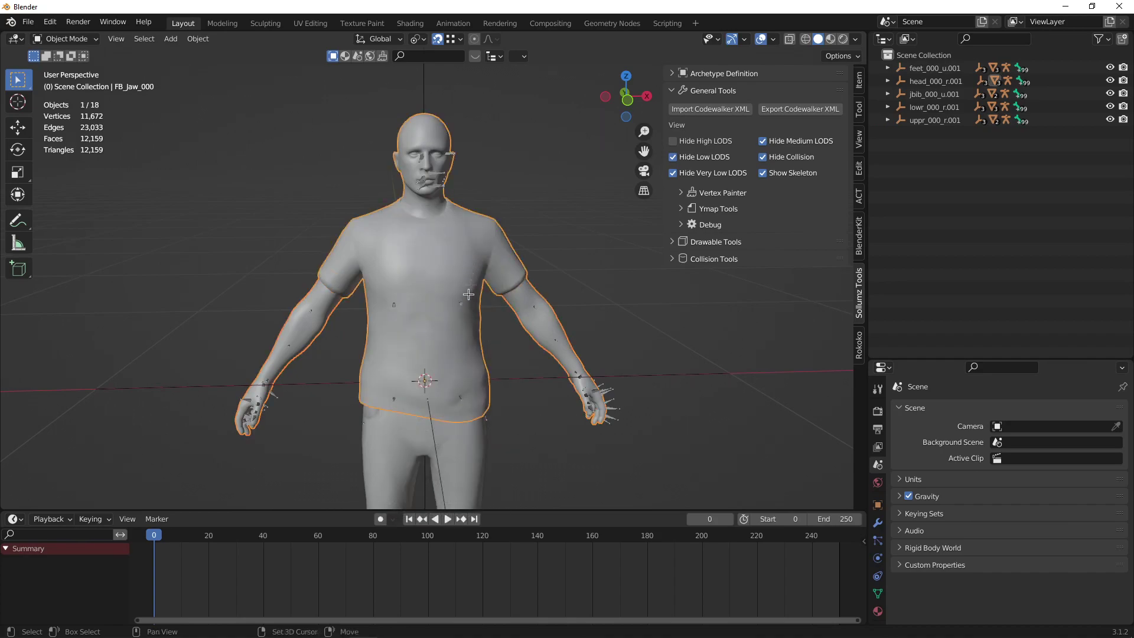
Join the legs and then the feet into the body mesh.
{"action": "scroll", "coordinate": [468, 294], "scroll_direction": "down", "scroll_amount": 4, "text": "shift"}
{"action": "left_click", "coordinate": [477, 335], "text": "shift"}
{"action": "left_click", "coordinate": [461, 296], "text": "shift"}
{"action": "right_click", "coordinate": [460, 294]}
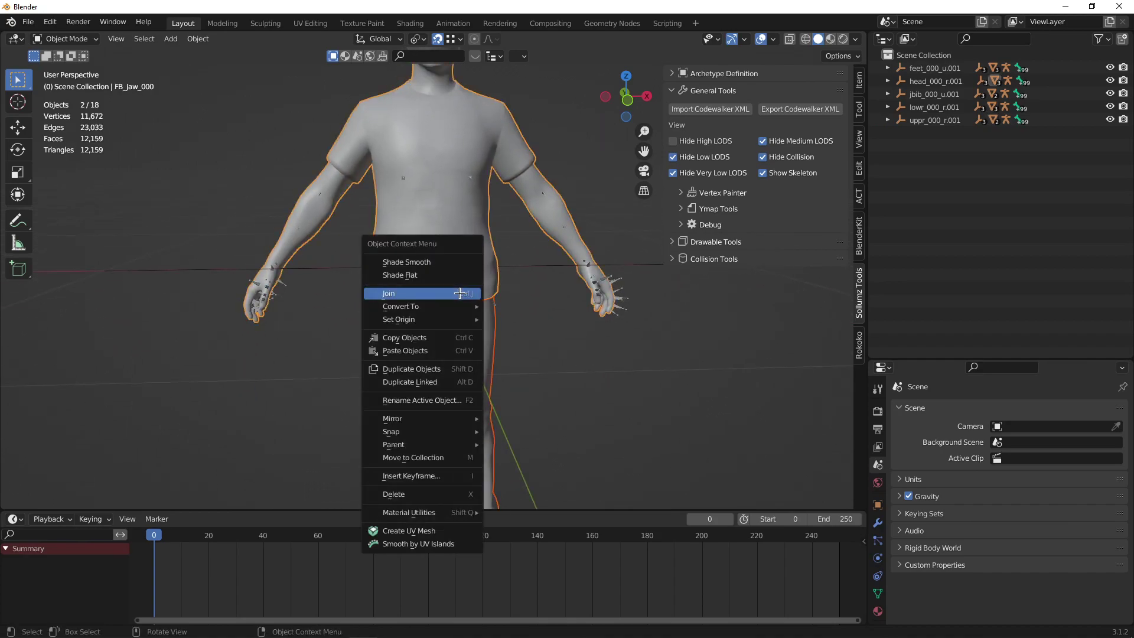
{"action": "left_click", "coordinate": [460, 293]}
{"action": "scroll", "coordinate": [480, 252], "scroll_direction": "down", "scroll_amount": 4, "text": "shift"}
{"action": "left_click", "coordinate": [472, 449], "text": "shift"}
{"action": "left_click", "coordinate": [483, 378], "text": "shift"}
{"action": "right_click", "coordinate": [485, 376]}
{"action": "left_click", "coordinate": [485, 375]}
{"action": "mouse_move", "coordinate": [362, 260]}
{"action": "middle_mouse_down"}
{"action": "mouse_move", "coordinate": [335, 351]}
{"action": "mouse_move", "coordinate": [360, 260]}
{"action": "middle_mouse_up"}
Delete the feet_000_u.001, jbib_000_u.001, lowr_000_r.001 and uppr_000_r.001 hierarchies.
{"action": "right_click", "coordinate": [945, 71]}
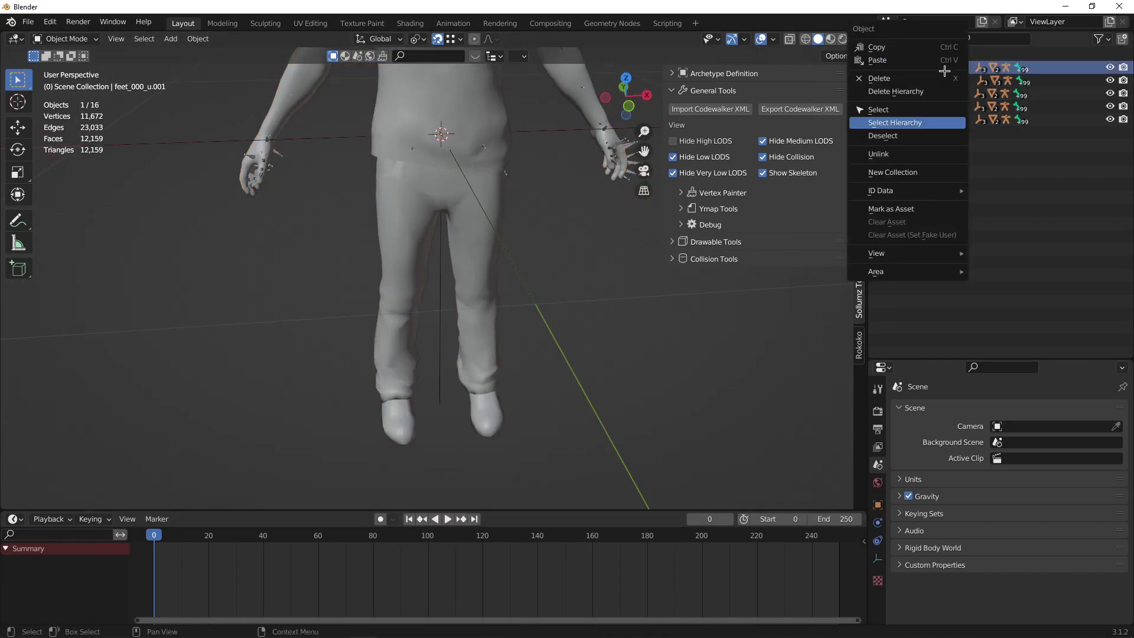
{"action": "left_click", "coordinate": [943, 91]}
{"action": "right_click", "coordinate": [930, 81]}
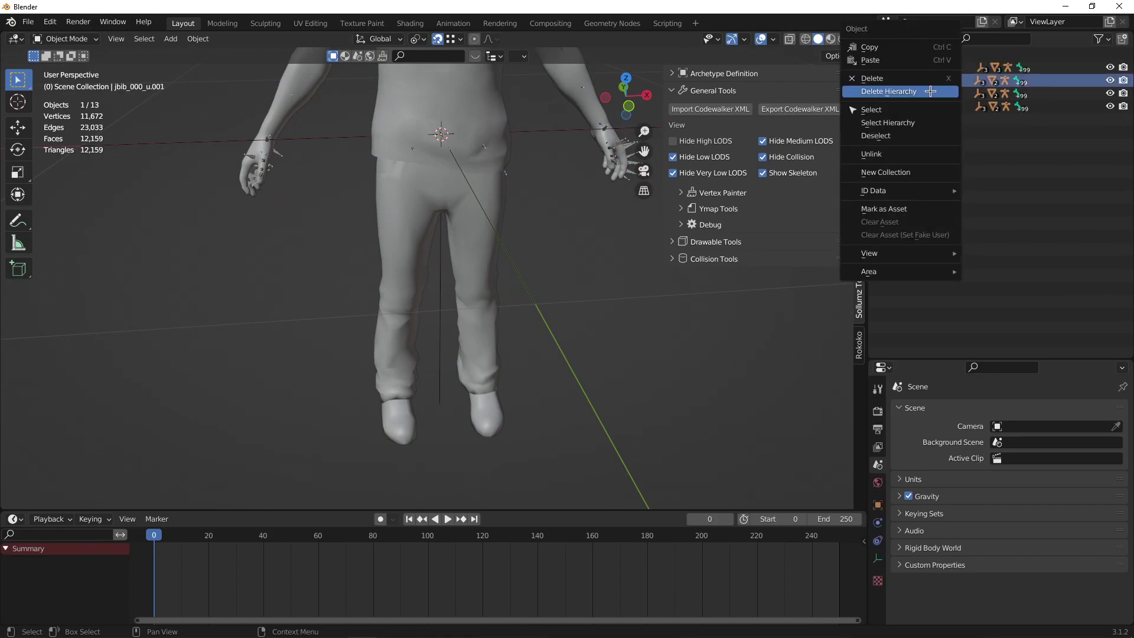
{"action": "left_click", "coordinate": [930, 91]}
{"action": "right_click", "coordinate": [933, 80]}
{"action": "left_click", "coordinate": [932, 91]}
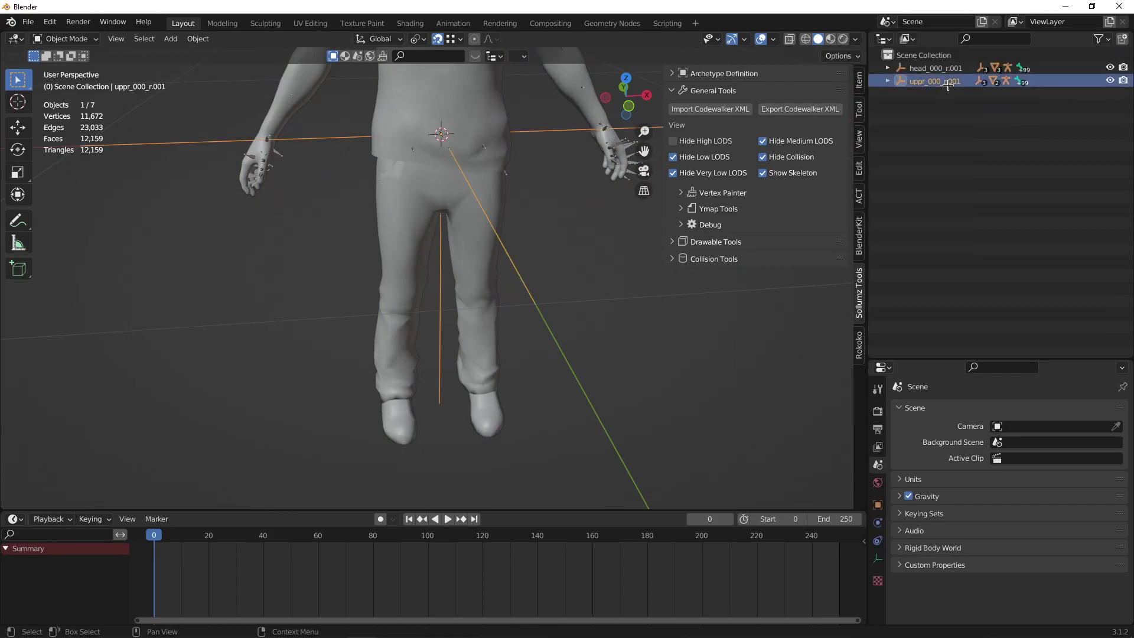
{"action": "right_click", "coordinate": [947, 82]}
{"action": "left_click", "coordinate": [946, 90]}
Delete Drawable Model.001 and the other extra drawable model under head_000_r.001.
{"action": "key", "text": "Home"}
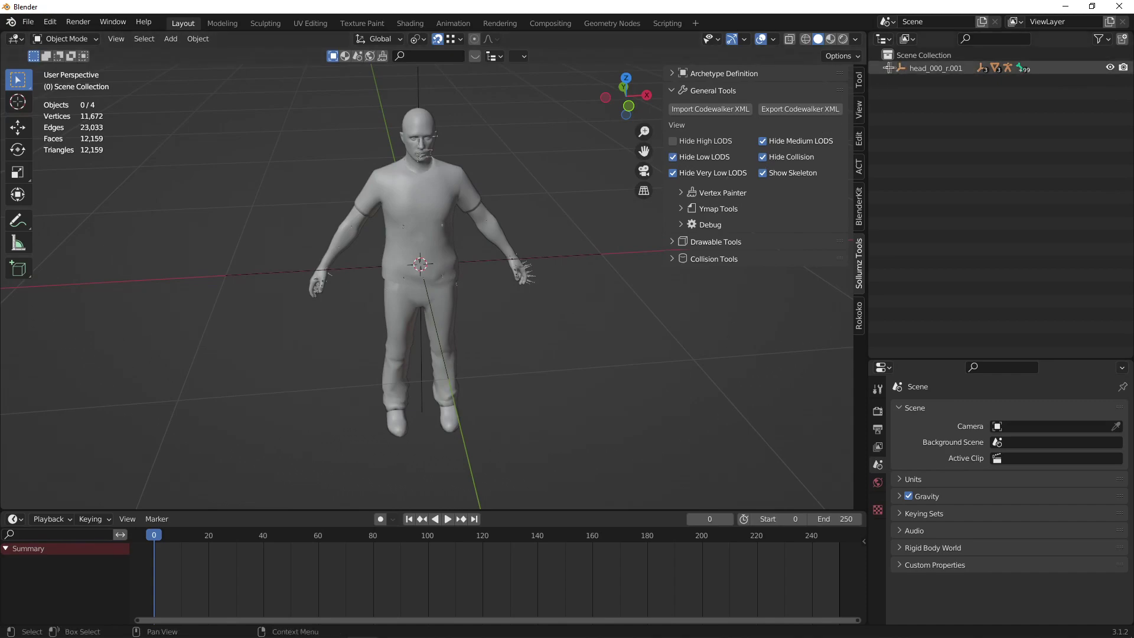
{"action": "left_click", "coordinate": [889, 68]}
{"action": "left_click", "coordinate": [899, 80]}
{"action": "right_click", "coordinate": [949, 134]}
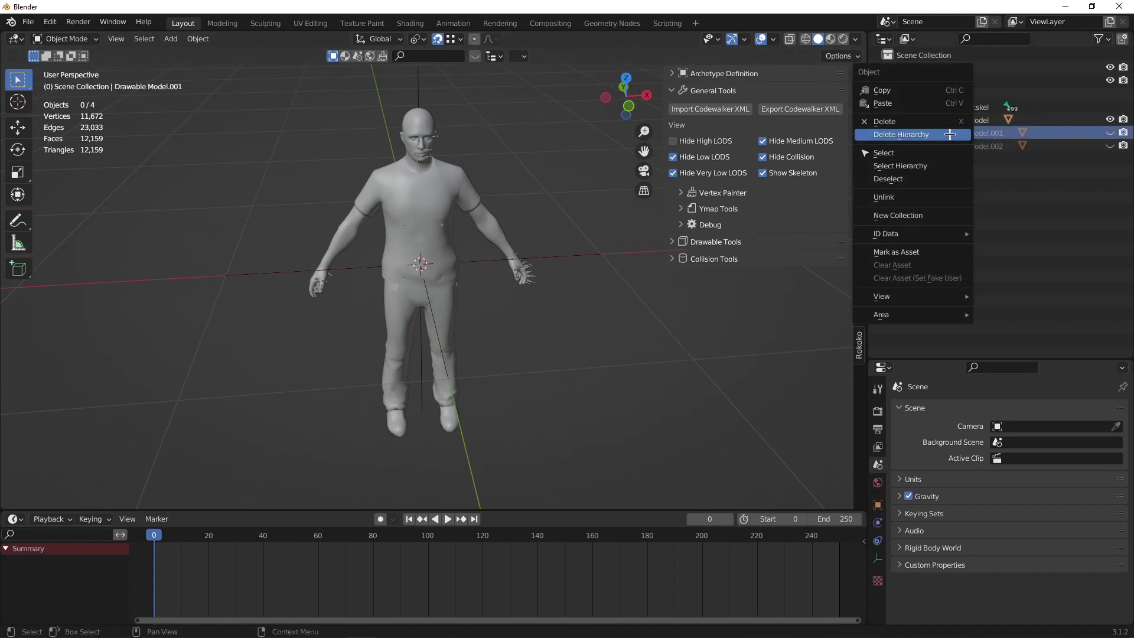
{"action": "left_click", "coordinate": [949, 134]}
{"action": "right_click", "coordinate": [950, 134]}
{"action": "left_click", "coordinate": [951, 135]}
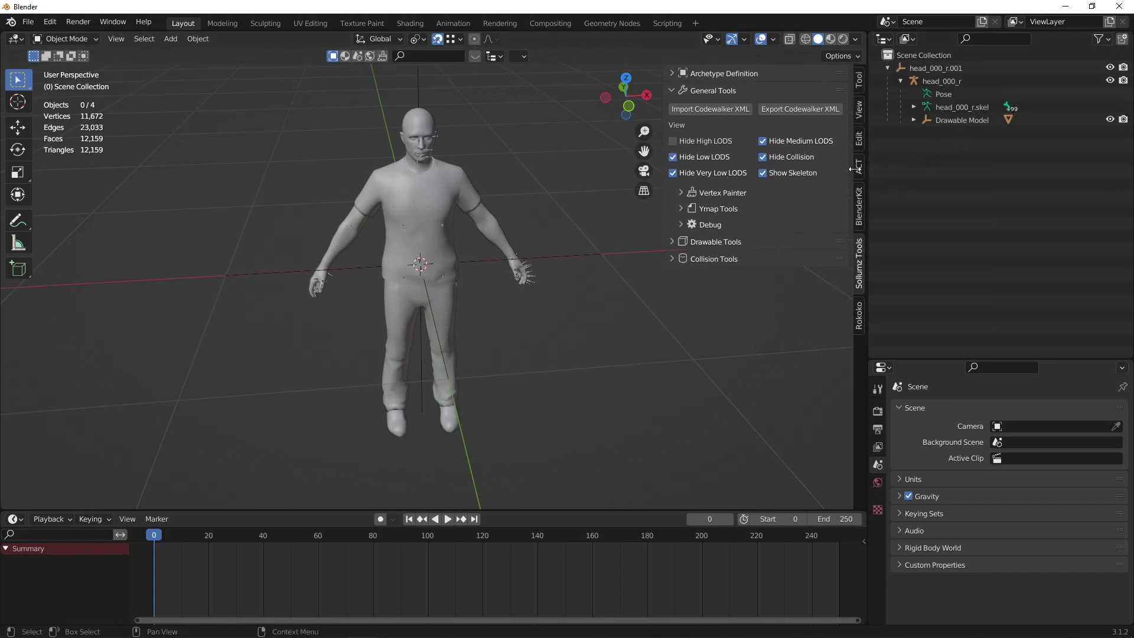
{"action": "middle_click_drag", "start_coordinate": [542, 229], "coordinate": [493, 260], "text": "alt"}
Put the head_000_r armature into Pose Mode with wireframe shading.
{"action": "scroll", "coordinate": [473, 260], "scroll_direction": "up", "scroll_amount": 3}
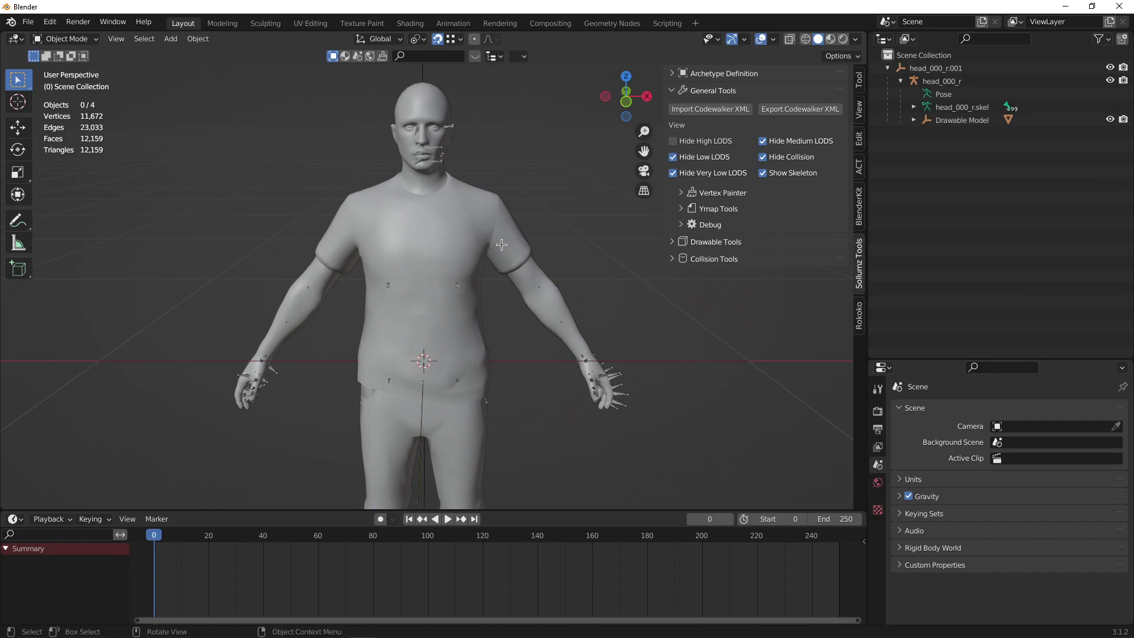
{"action": "middle_click_drag", "start_coordinate": [501, 245], "coordinate": [416, 258]}
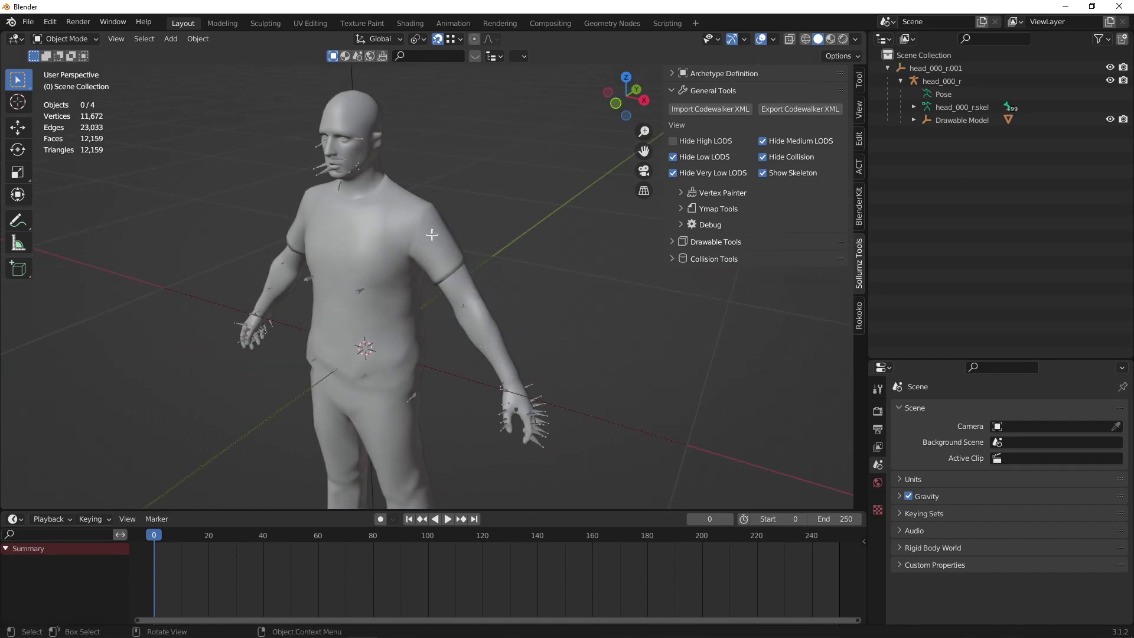
{"action": "middle_click_drag", "start_coordinate": [430, 244], "coordinate": [446, 238]}
{"action": "key", "text": "z"}
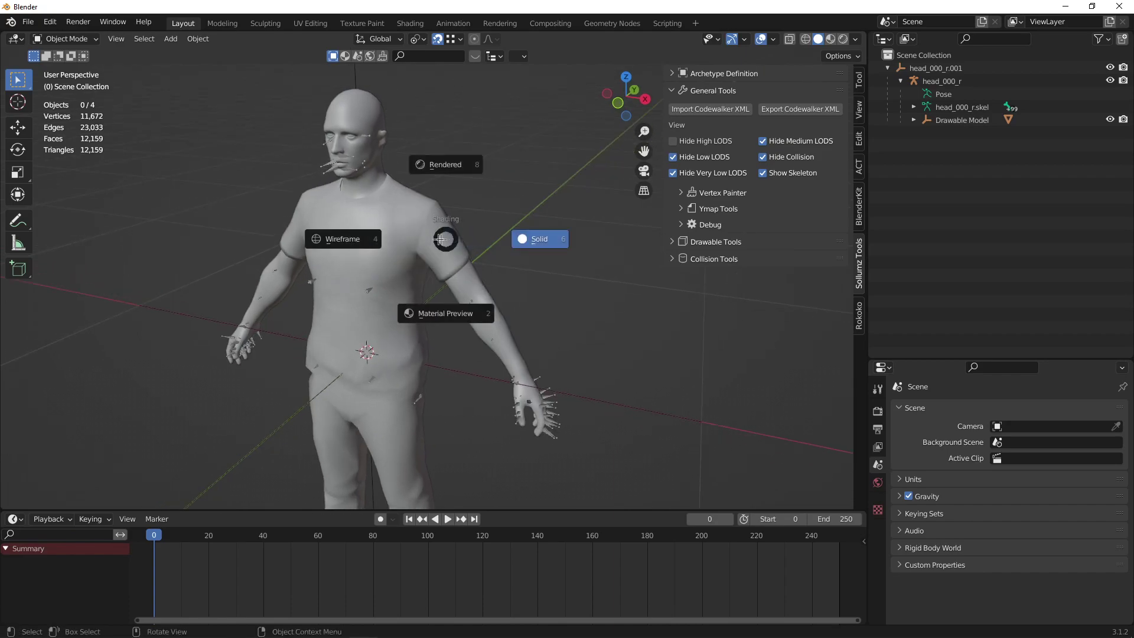
{"action": "left_click", "coordinate": [493, 241]}
{"action": "left_click", "coordinate": [365, 289]}
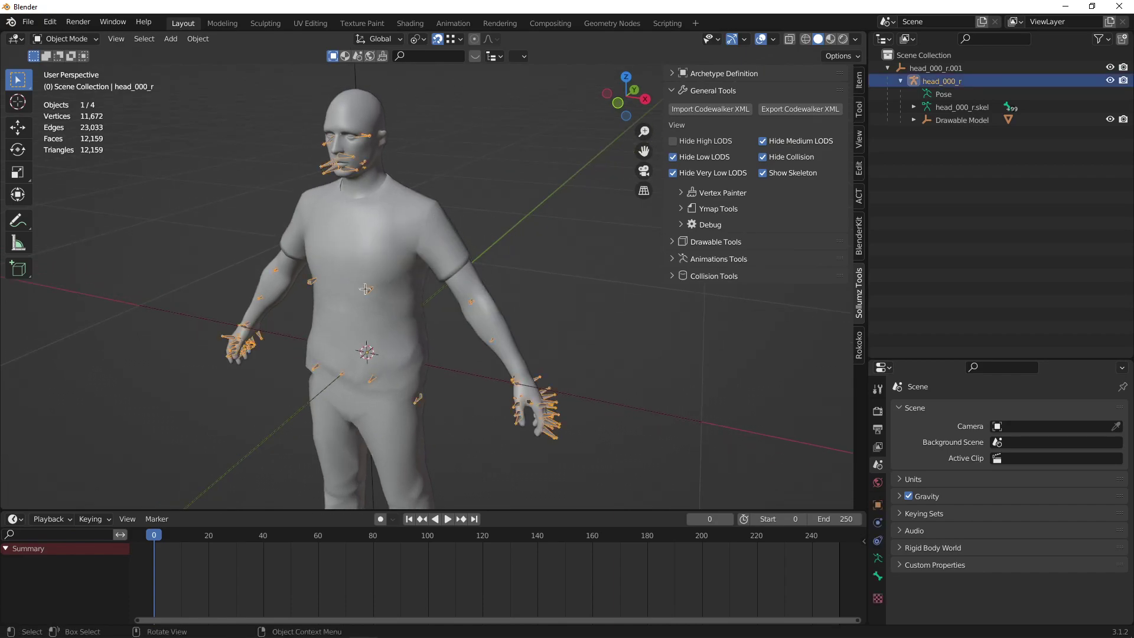
{"action": "key", "text": "ctrl+Tab"}
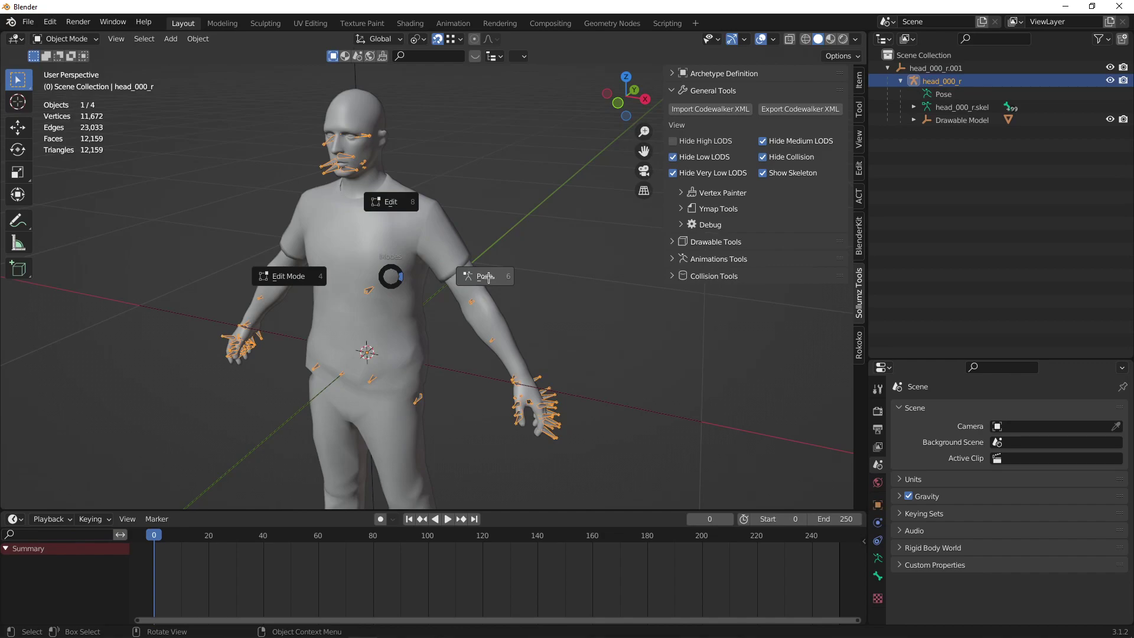
{"action": "left_click", "coordinate": [486, 277]}
{"action": "key", "text": "z"}
{"action": "left_click", "coordinate": [410, 239]}
Rotate the left upper arm -45° and the right upper arm 45° about Y, then return to Object Mode.
{"action": "left_click", "coordinate": [426, 229]}
{"action": "key", "text": "KP_1"}
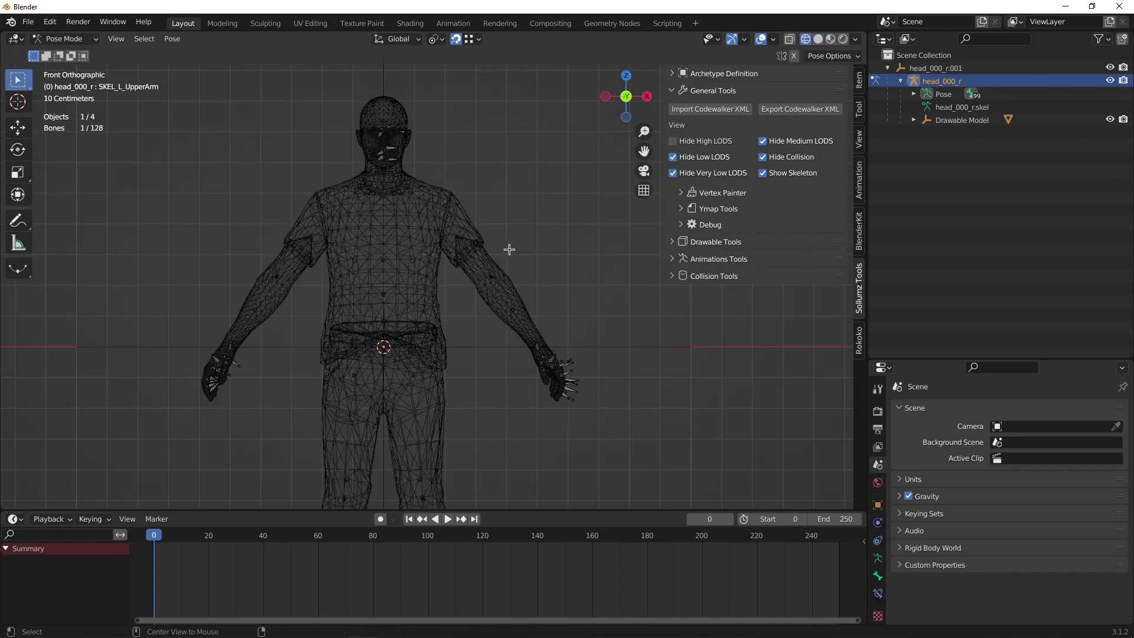
{"action": "key", "text": "r"}
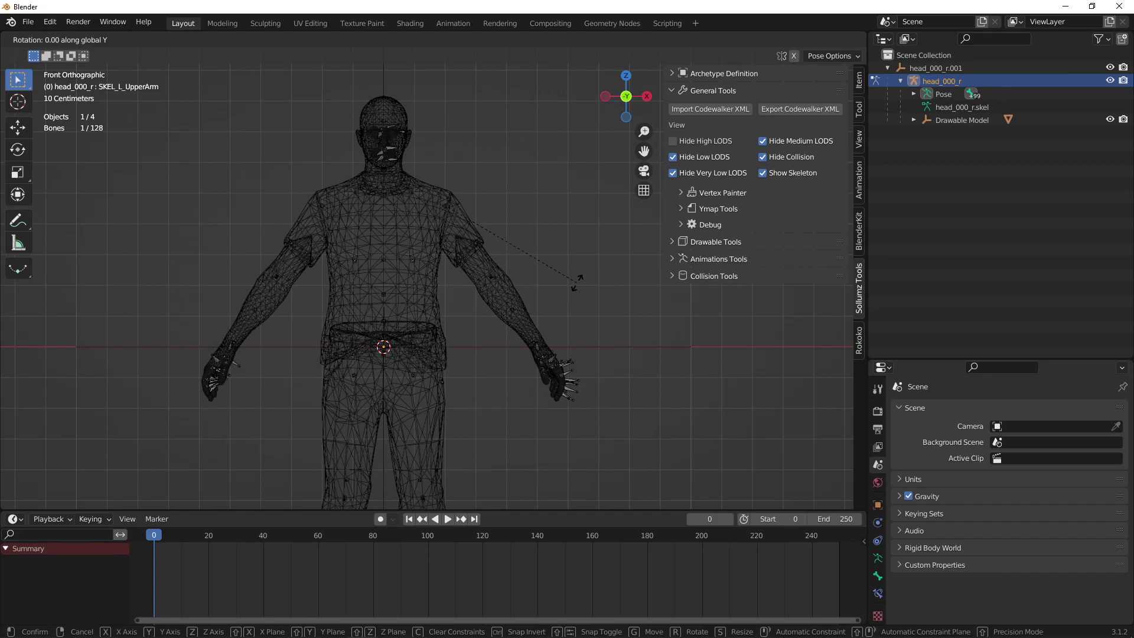
{"action": "type", "text": "-45"}
{"action": "key", "text": "Return"}
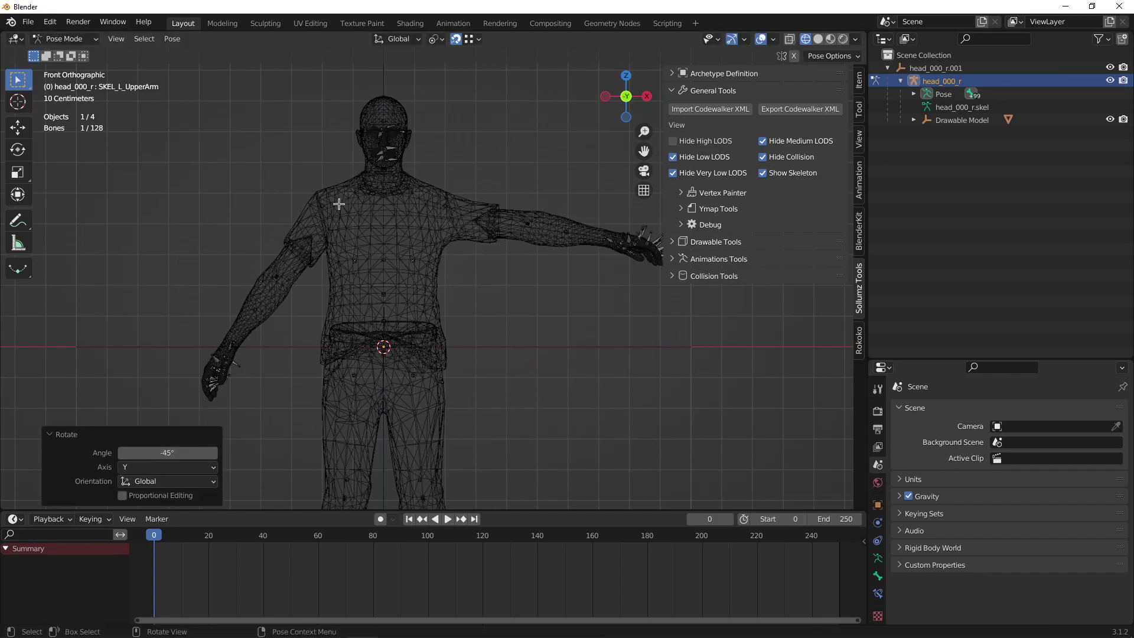
{"action": "left_click", "coordinate": [330, 203]}
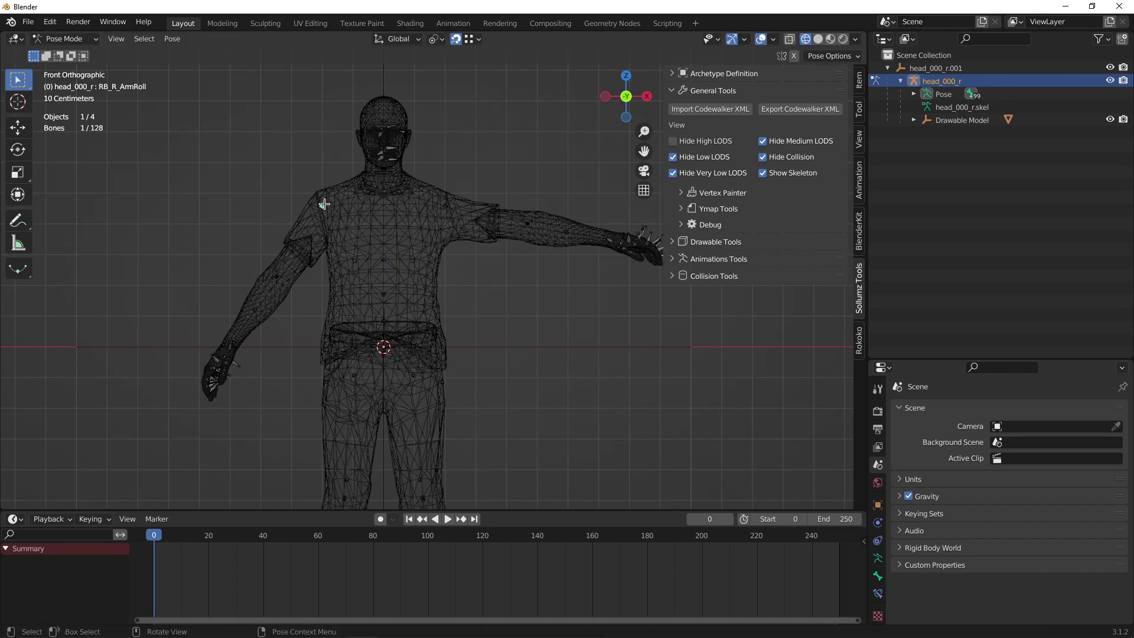
{"action": "left_click", "coordinate": [324, 204]}
{"action": "key", "text": "r"}
{"action": "type", "text": "y"}
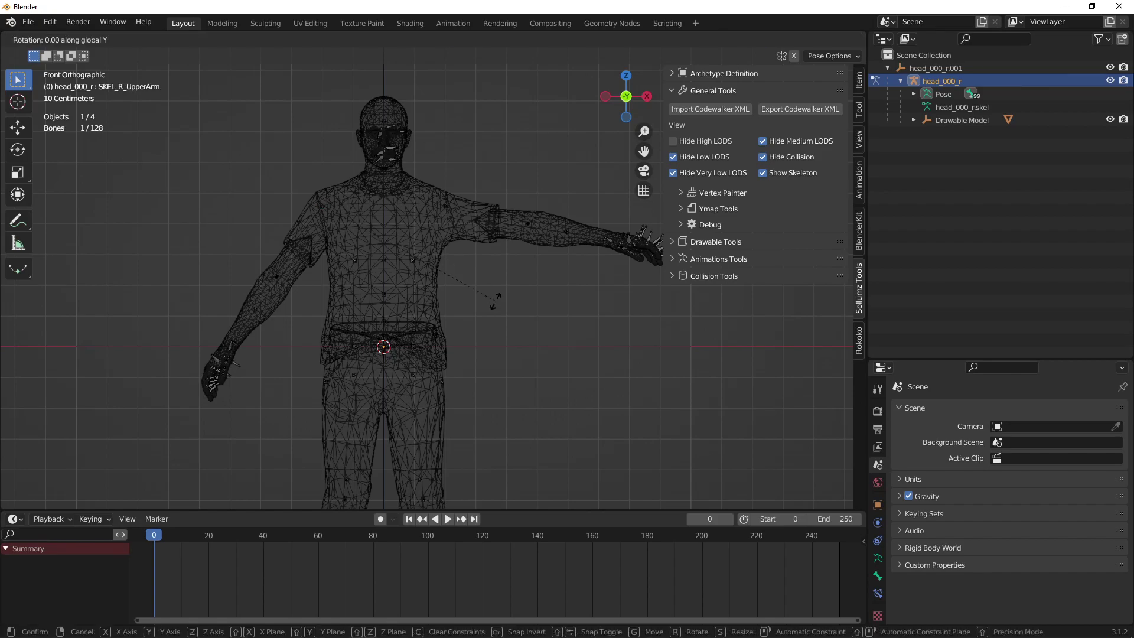
{"action": "type", "text": "45"}
{"action": "key", "text": "Return"}
{"action": "key", "text": "ctrl+Tab"}
{"action": "left_click", "coordinate": [532, 189]}
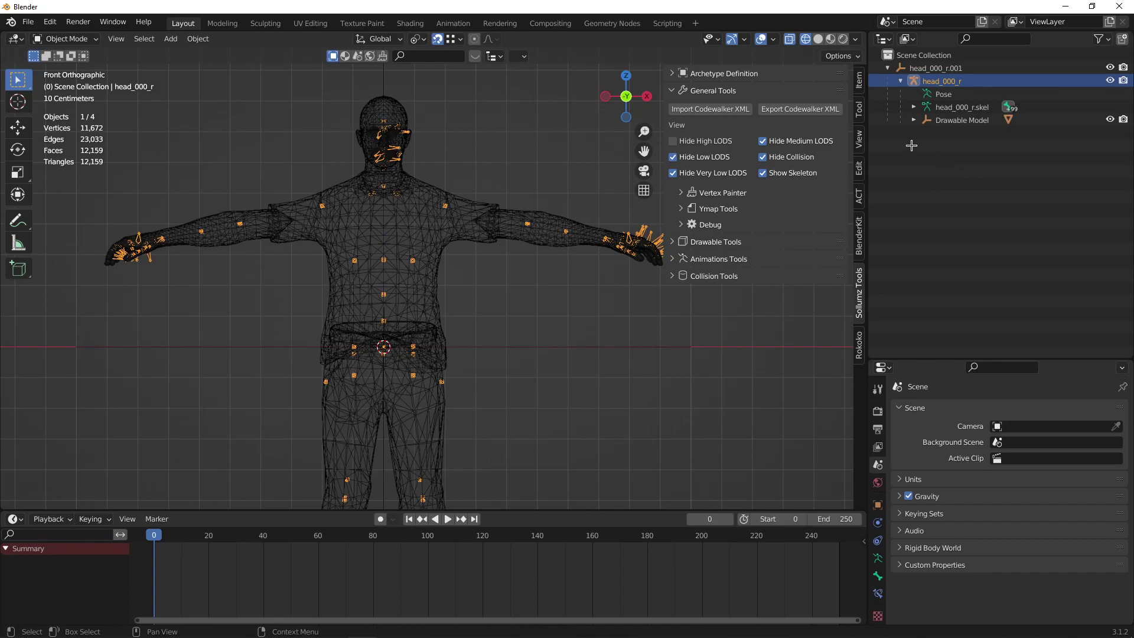
Duplicate FB_Jaw_000's Armature modifier and apply the first copy to the mesh.
{"action": "left_click", "coordinate": [914, 120]}
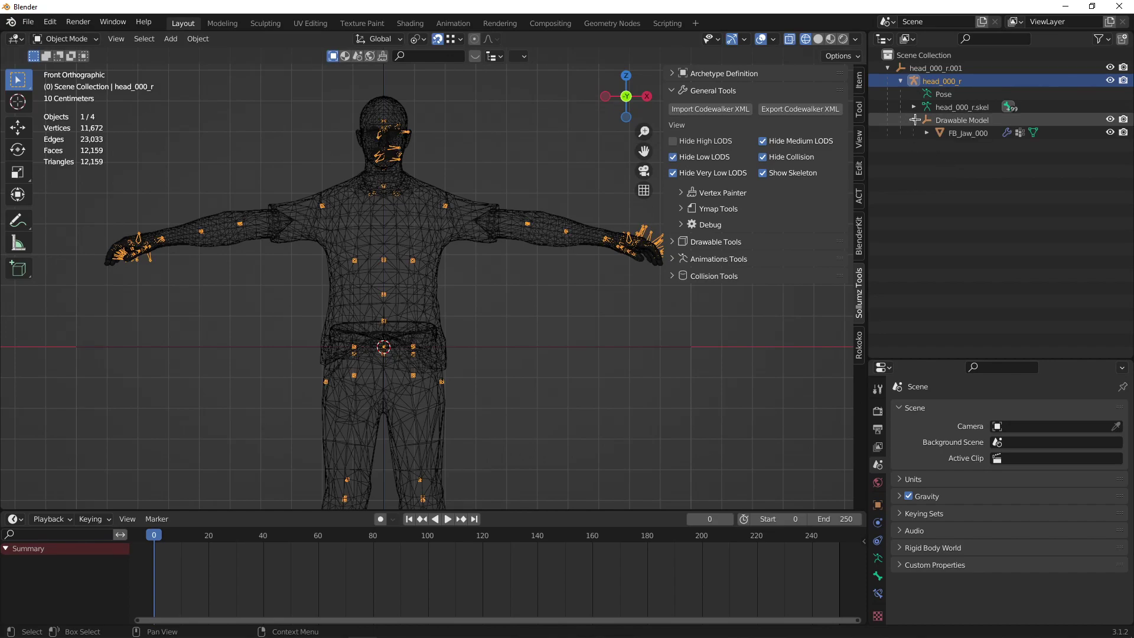
{"action": "left_click", "coordinate": [960, 133]}
{"action": "key", "text": "z"}
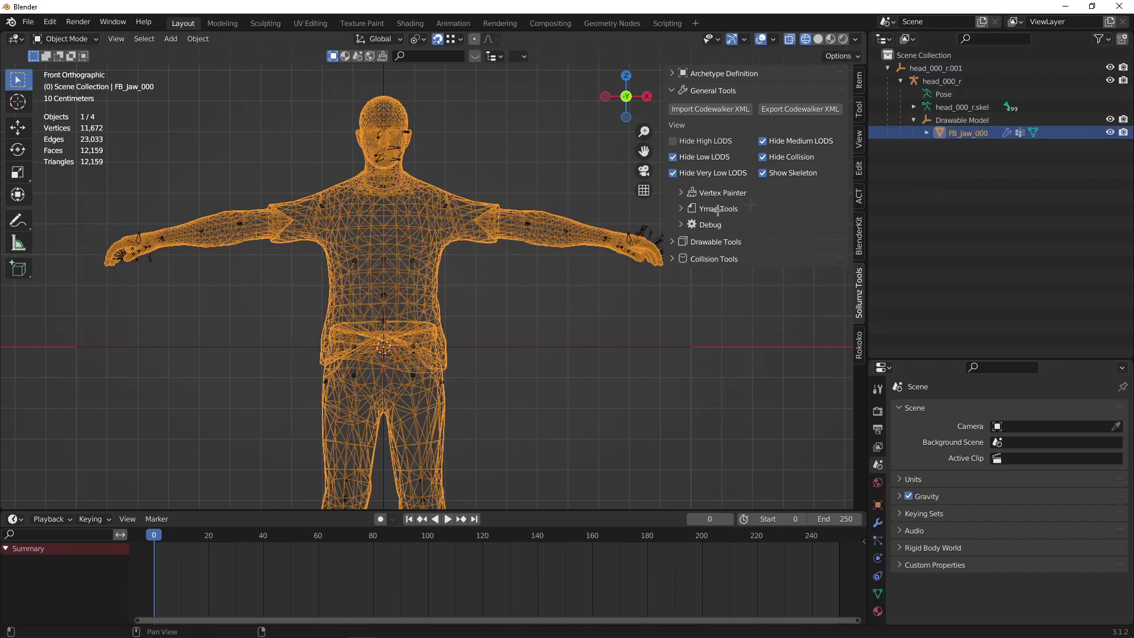
{"action": "left_click", "coordinate": [877, 523]}
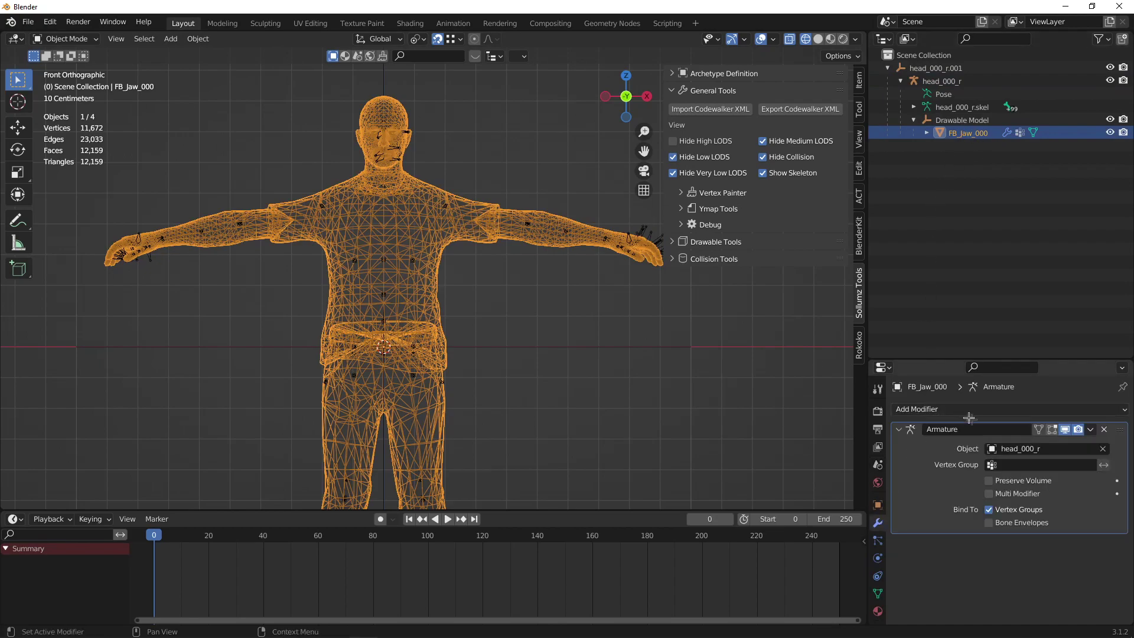
{"action": "left_click", "coordinate": [1093, 429]}
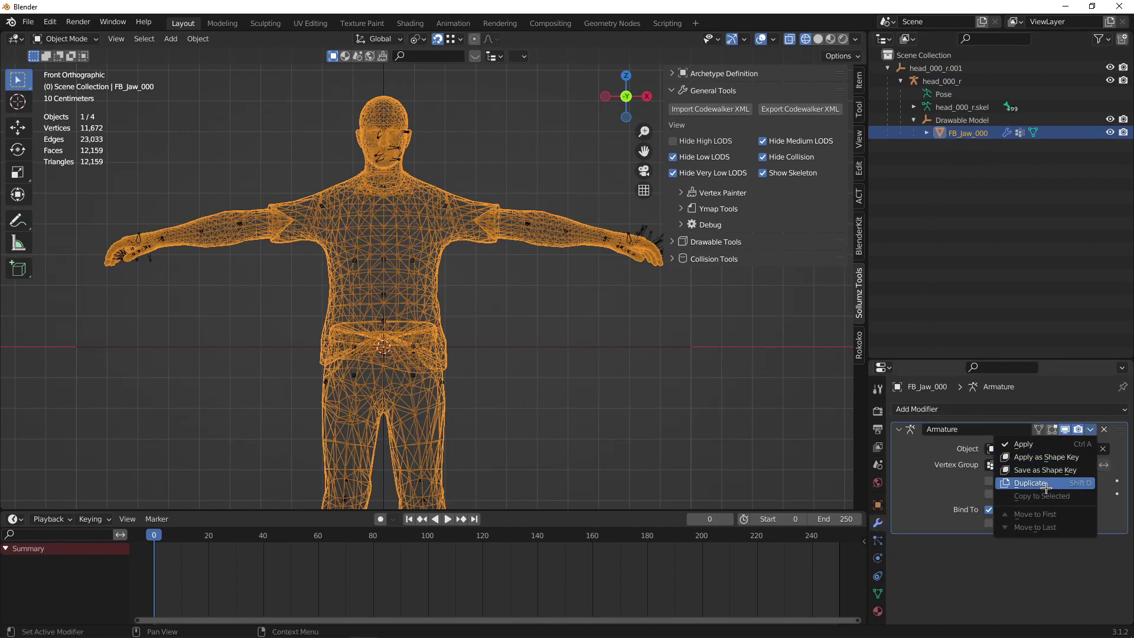
{"action": "left_click", "coordinate": [1016, 484]}
{"action": "left_click", "coordinate": [1090, 429]}
{"action": "left_click", "coordinate": [1075, 440]}
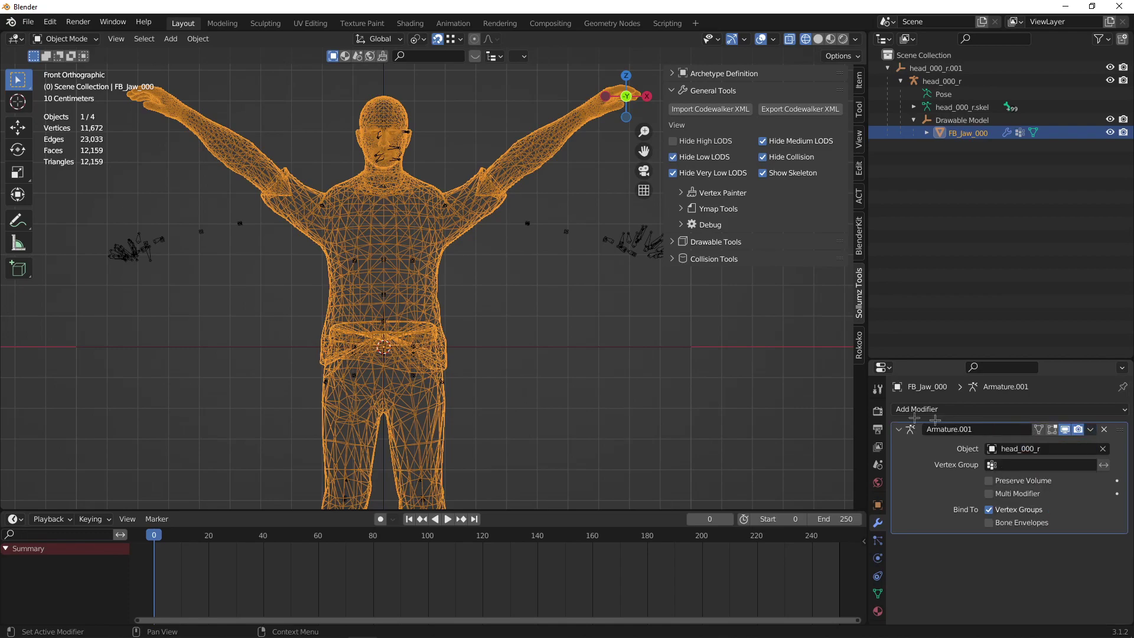
Apply all 128 bones' current pose as the rest pose, then return to Object Mode in solid shading.
{"action": "left_click", "coordinate": [600, 238]}
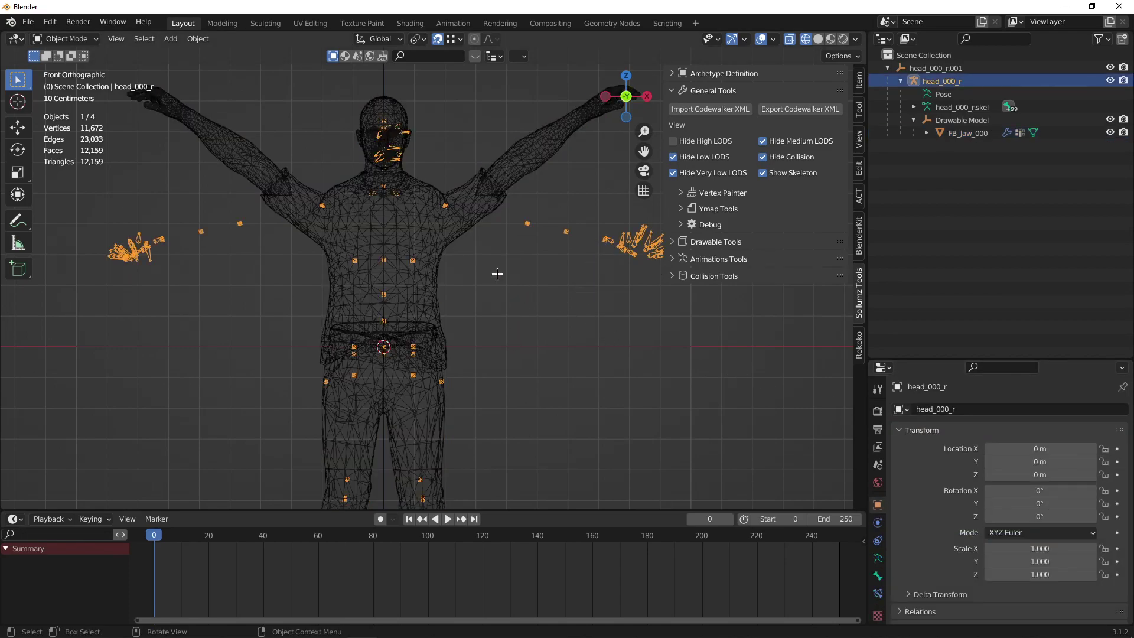
{"action": "key", "text": "ctrl+Tab"}
{"action": "left_click", "coordinate": [589, 273]}
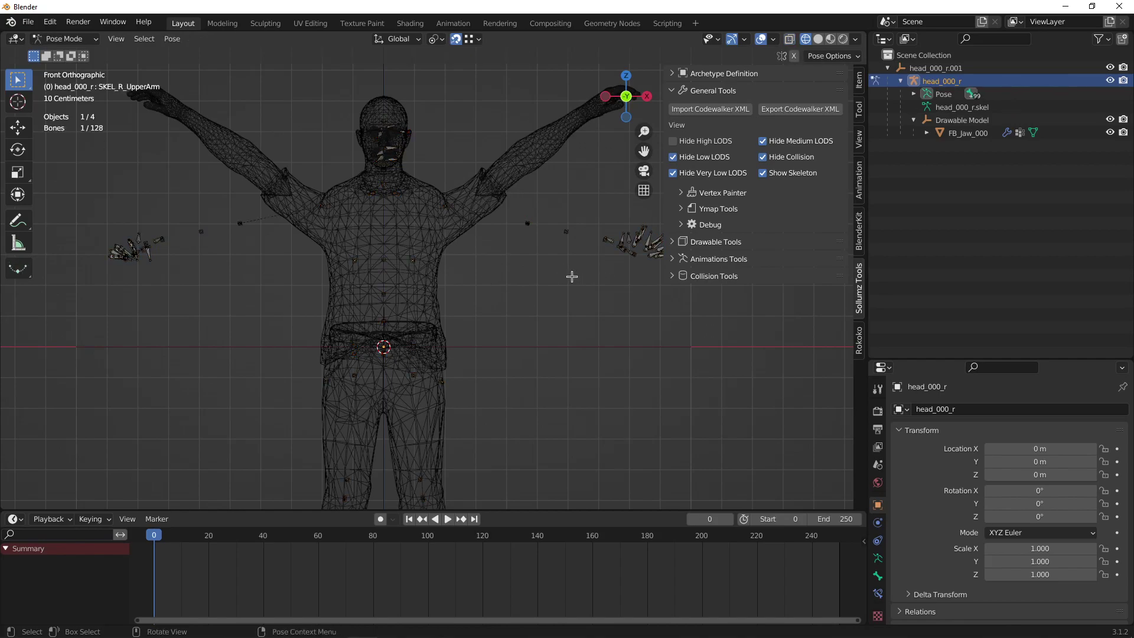
{"action": "key", "text": "a"}
{"action": "key", "text": "ctrl+a"}
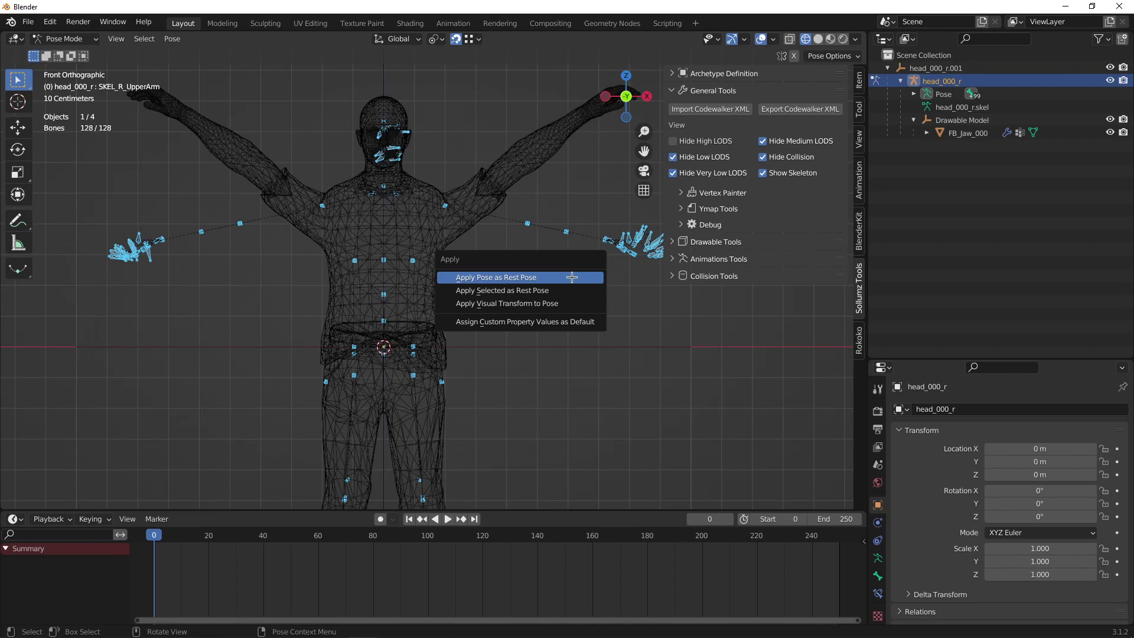
{"action": "left_click", "coordinate": [571, 277]}
{"action": "key", "text": "ctrl+Tab"}
{"action": "left_click", "coordinate": [478, 326]}
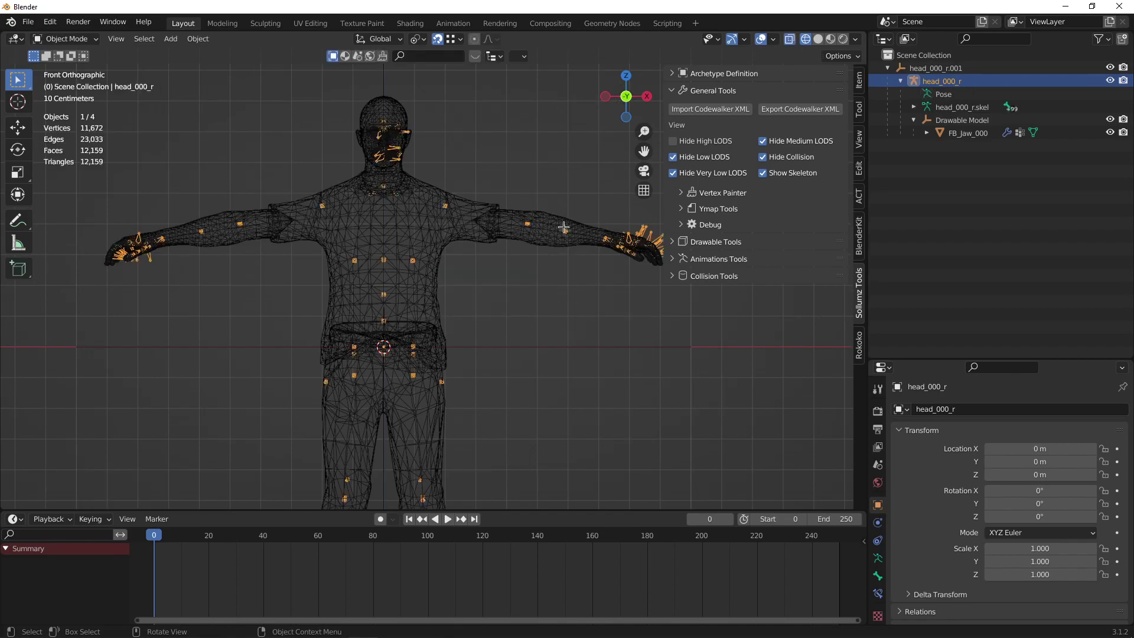
{"action": "left_click", "coordinate": [555, 348]}
{"action": "middle_click_drag", "start_coordinate": [555, 348], "coordinate": [497, 338]}
{"action": "left_click", "coordinate": [637, 354]}
{"action": "mouse_move", "coordinate": [637, 354]}
{"action": "middle_mouse_down"}
{"action": "mouse_move", "coordinate": [544, 361]}
{"action": "mouse_move", "coordinate": [671, 325]}
{"action": "mouse_move", "coordinate": [648, 299]}
{"action": "mouse_move", "coordinate": [521, 314]}
{"action": "mouse_move", "coordinate": [539, 273]}
{"action": "mouse_move", "coordinate": [537, 342]}
{"action": "mouse_move", "coordinate": [576, 329]}
{"action": "middle_mouse_up"}
{"action": "key", "text": "shift+z"}
Bring Blender back in front of the browser and orbit slightly around the T-posed ped.
{"action": "scroll", "coordinate": [539, 271], "scroll_direction": "down", "scroll_amount": 2}
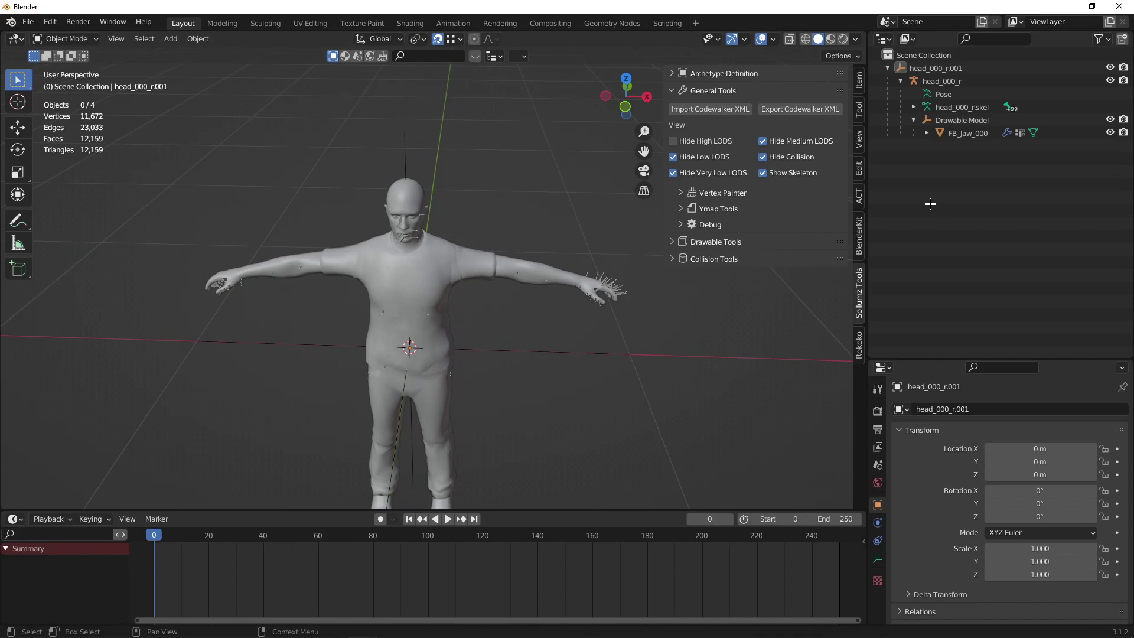
{"action": "key", "text": "alt+Tab"}
{"action": "key", "text": "alt+Tab"}
{"action": "key", "text": "alt+Tab"}
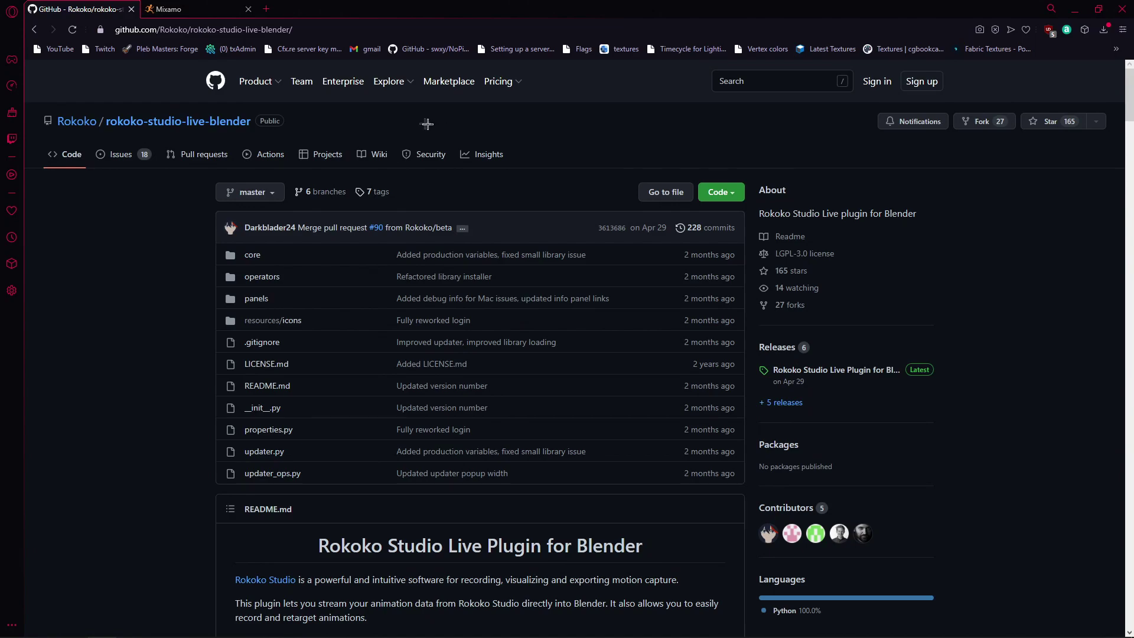
{"action": "left_click", "coordinate": [1075, 9]}
{"action": "middle_click_drag", "start_coordinate": [466, 167], "coordinate": [473, 165]}
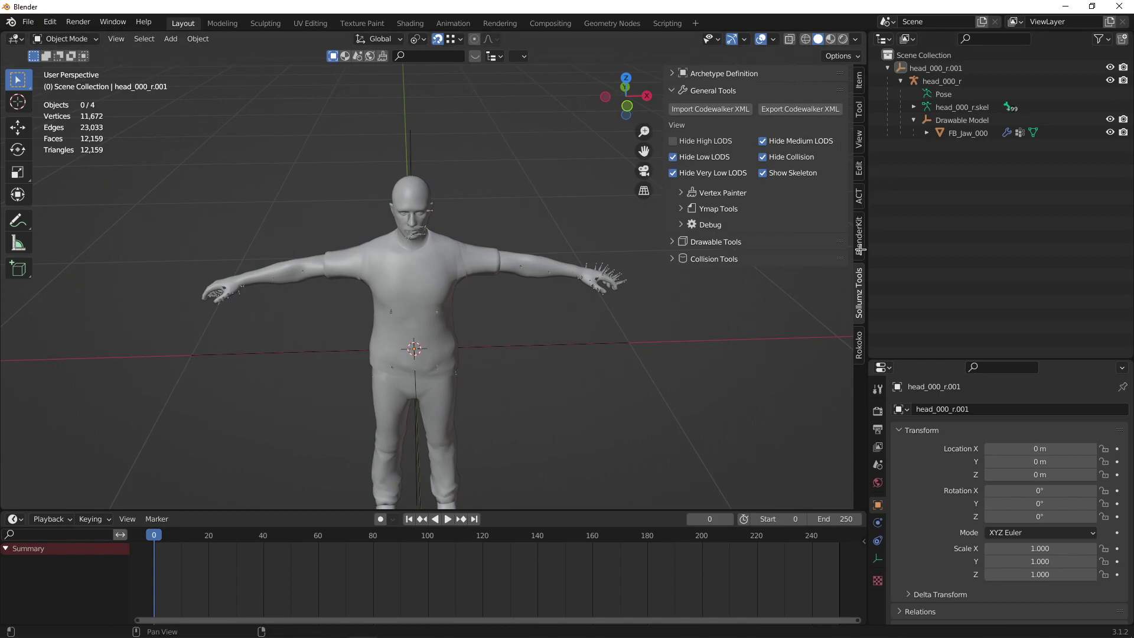
Show the Rokoko tab with Studio Live, Command API, Info and Retargeting sections collapsed.
{"action": "left_click", "coordinate": [858, 342]}
{"action": "left_click", "coordinate": [672, 73]}
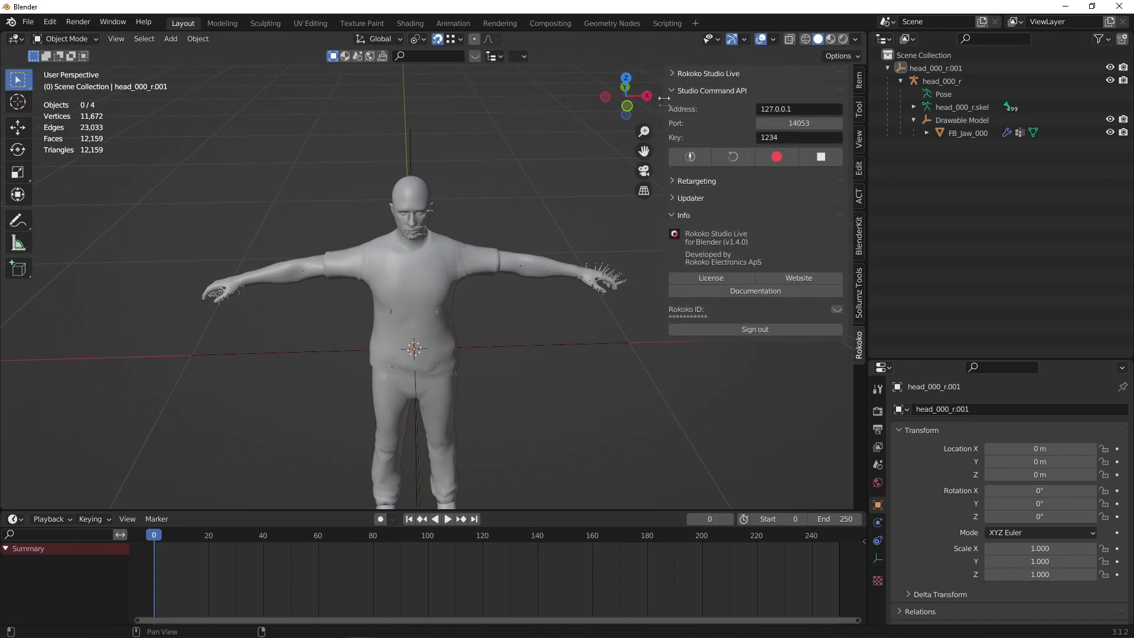
{"action": "left_click", "coordinate": [674, 90]}
{"action": "left_click", "coordinate": [673, 142]}
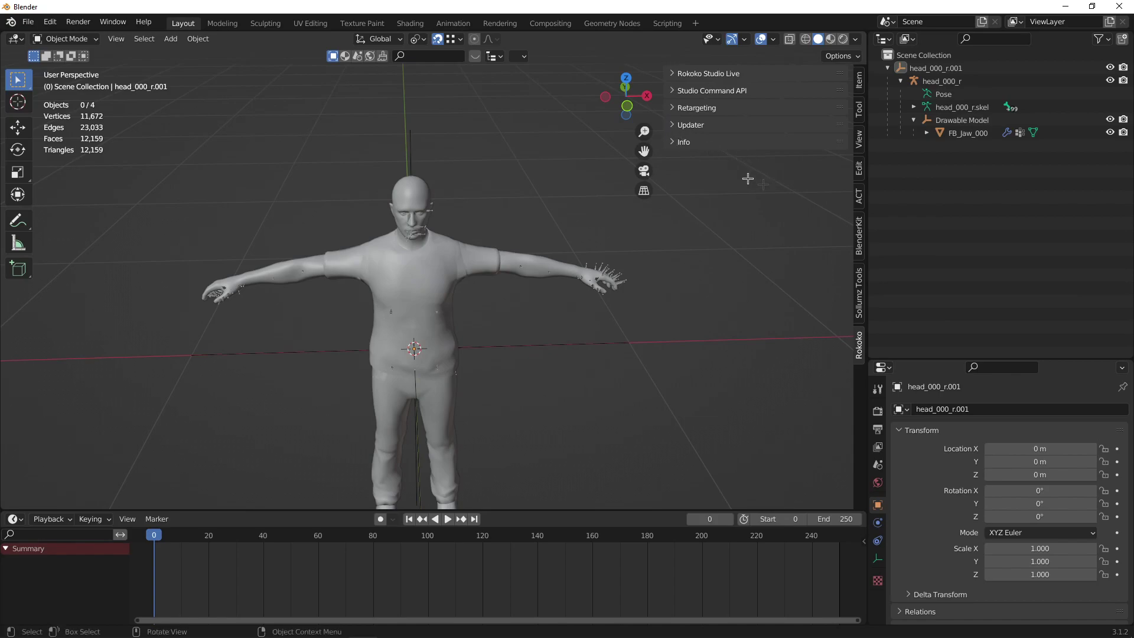
{"action": "left_click", "coordinate": [675, 108]}
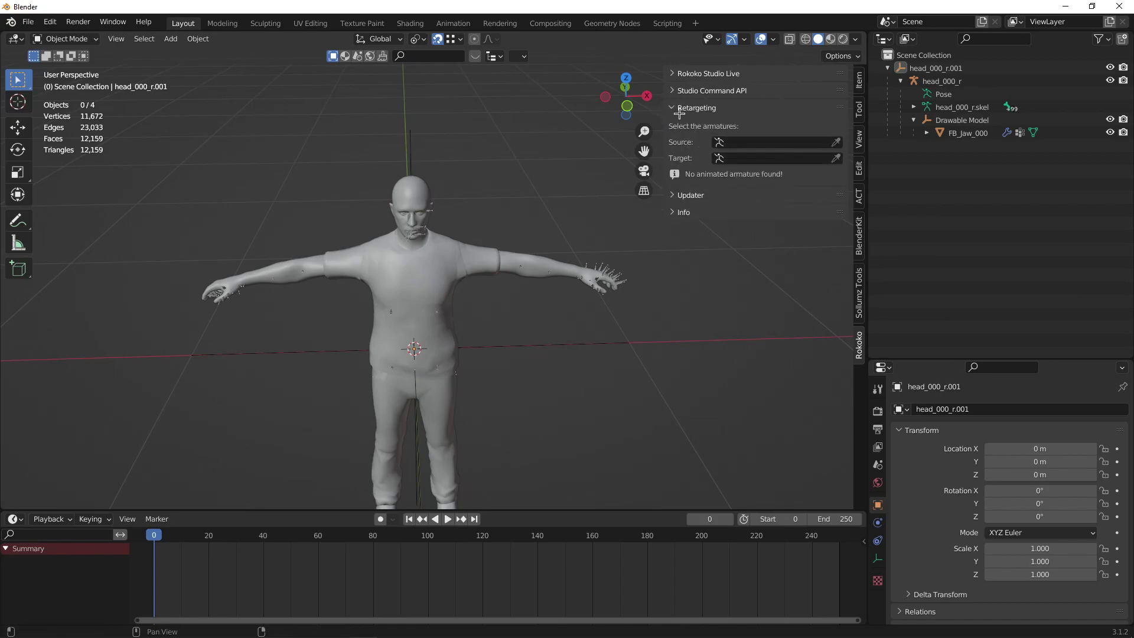
{"action": "left_click", "coordinate": [679, 109]}
Download Mixamo's Taking Punch as FBX Binary with skin at 30 fps.
{"action": "key", "text": "alt+Tab"}
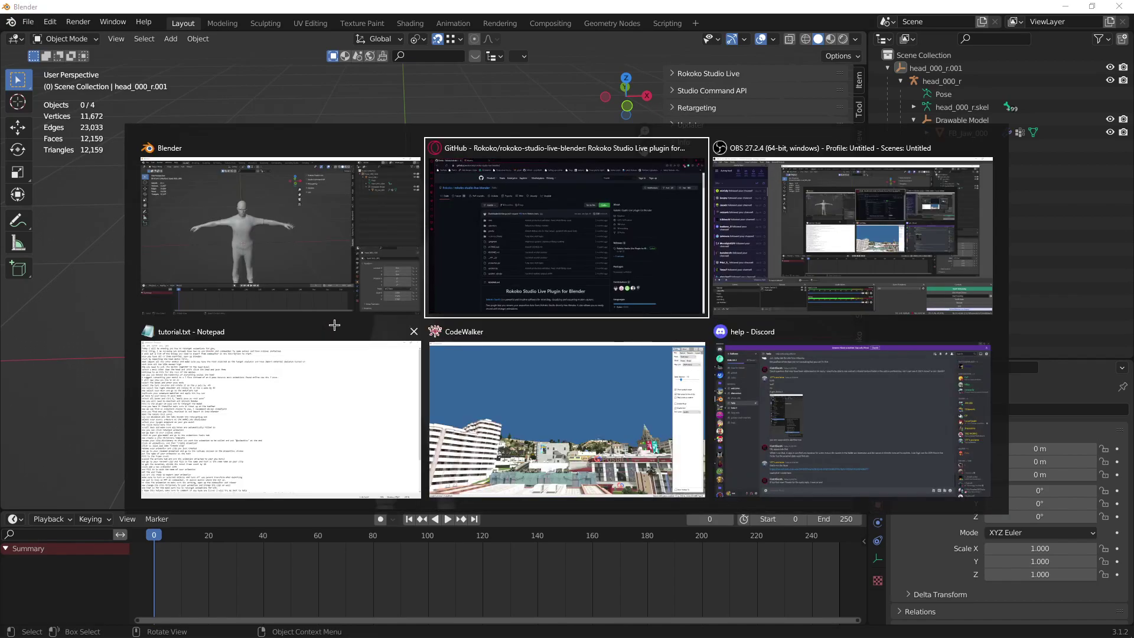
{"action": "key", "text": "ctrl+Tab"}
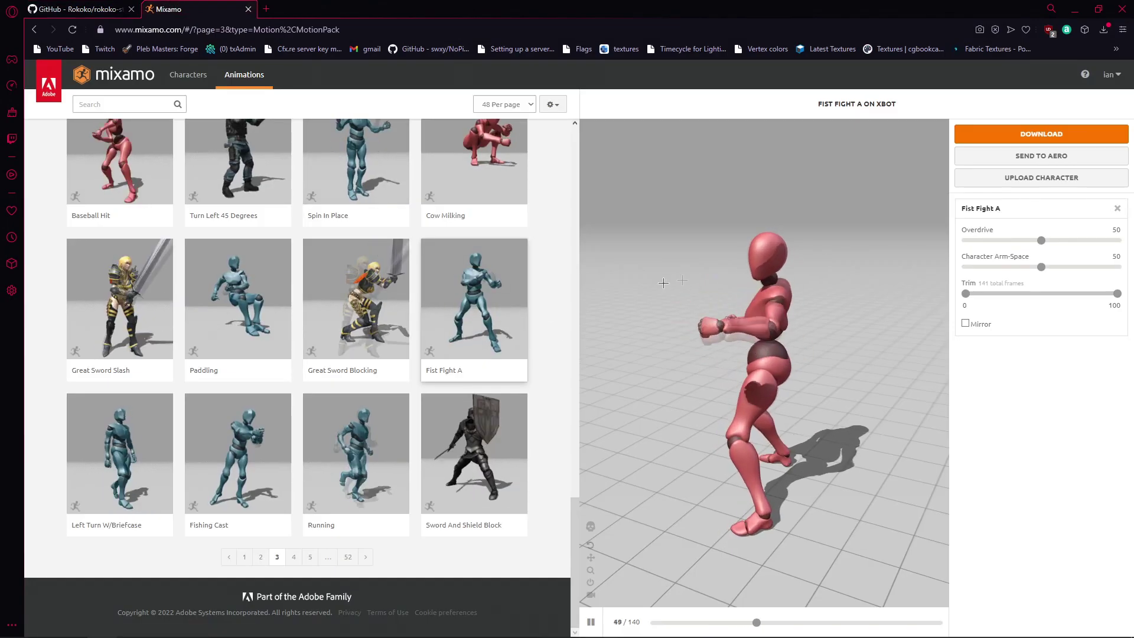
{"action": "key", "text": "alt+Left"}
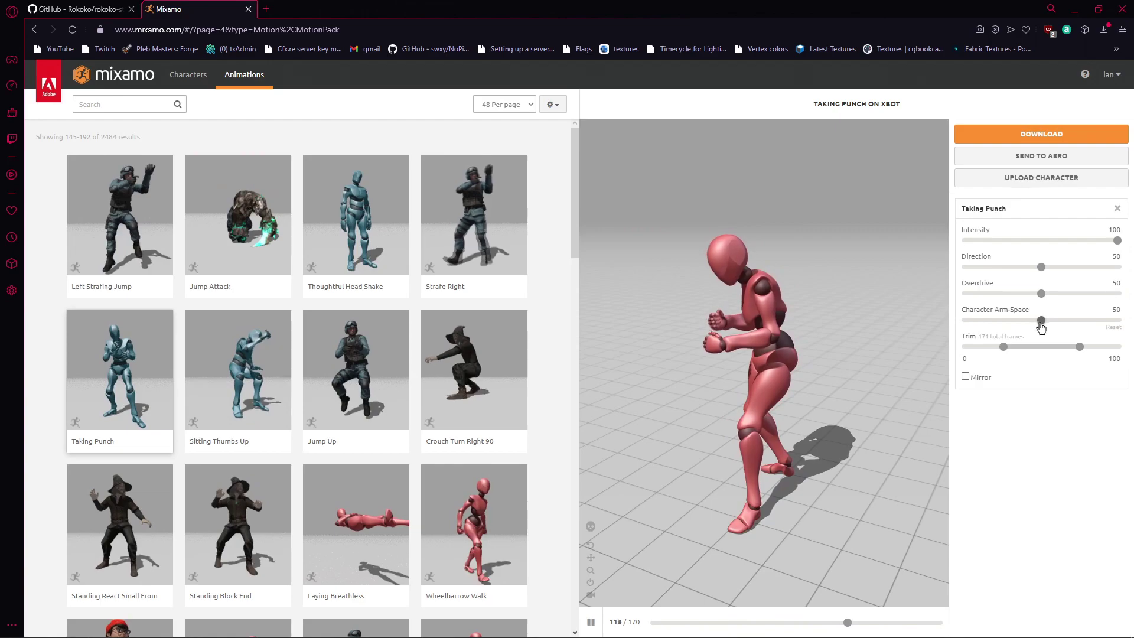
{"action": "left_click", "coordinate": [1041, 133]}
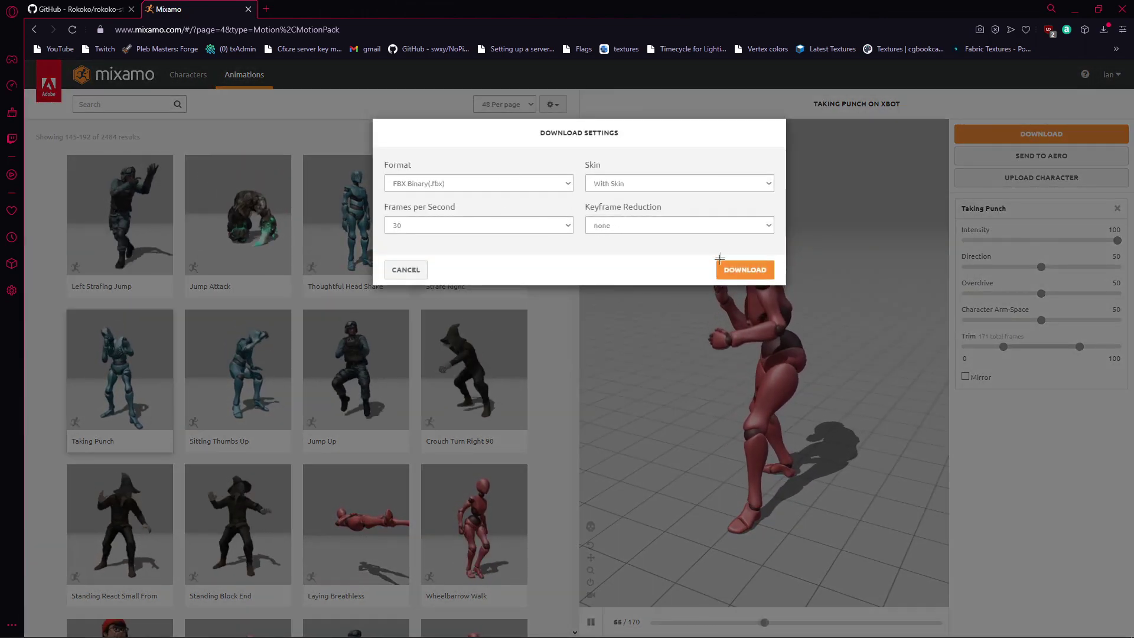
{"action": "left_click", "coordinate": [733, 272]}
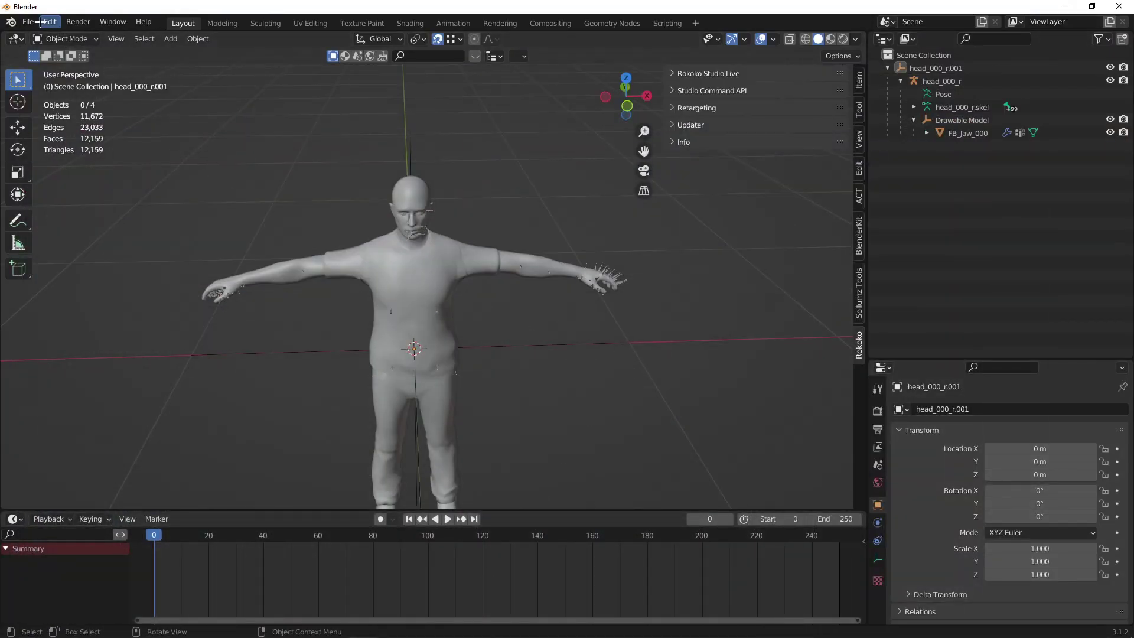
Import Taking Punch.fbx from the Downloads folder as an FBX file.
{"action": "left_click", "coordinate": [29, 22]}
{"action": "mouse_move", "coordinate": [79, 195]}
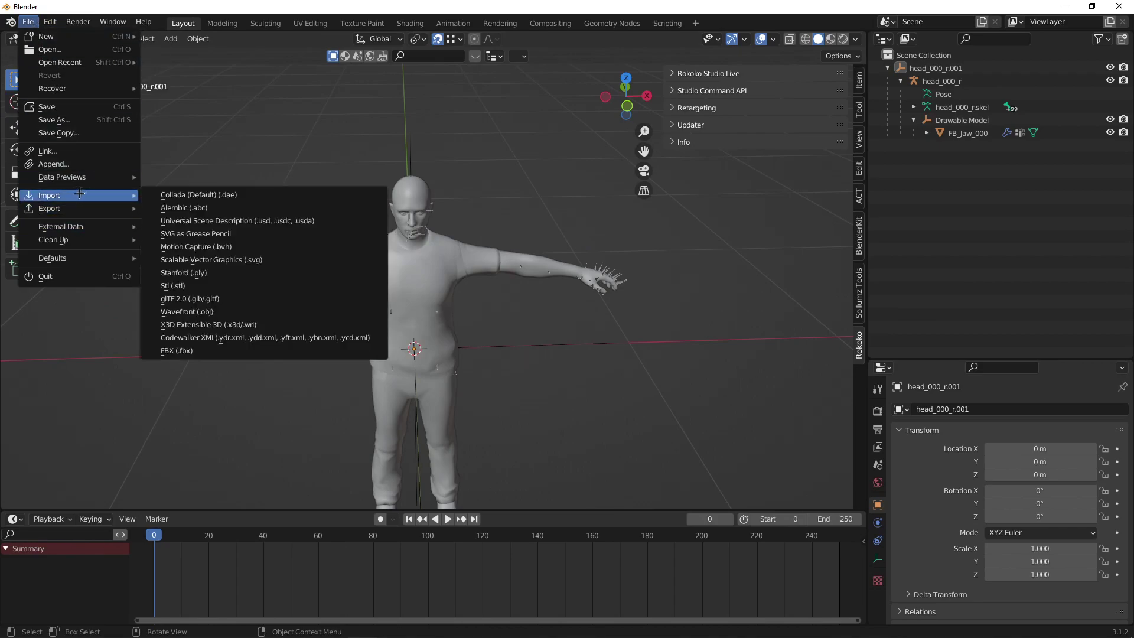
{"action": "left_click", "coordinate": [177, 351]}
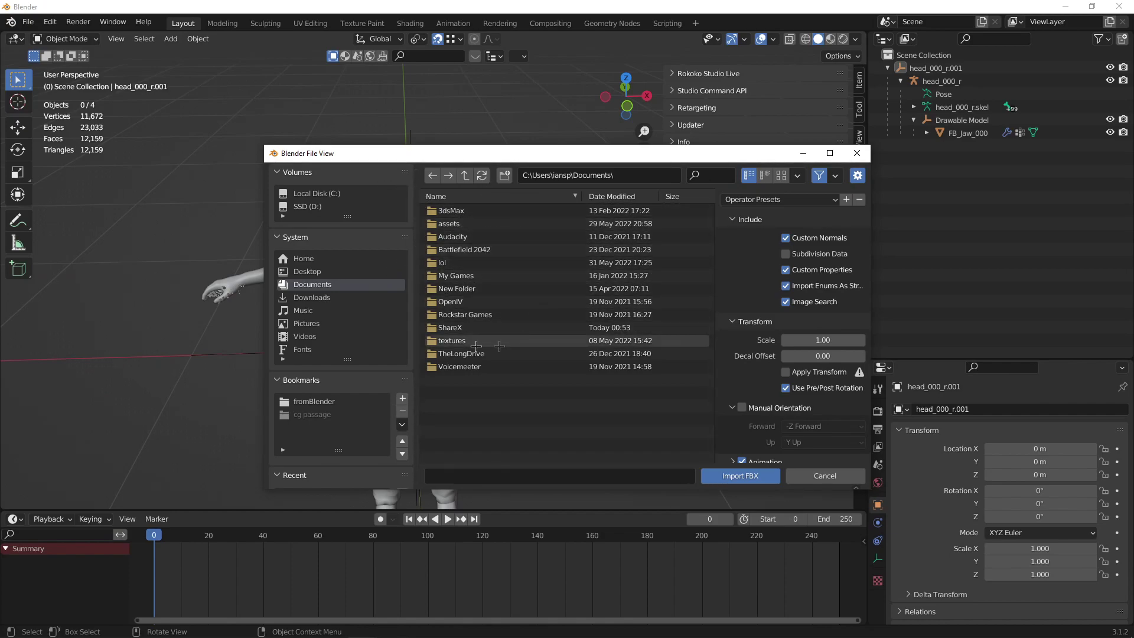
{"action": "left_click", "coordinate": [347, 297]}
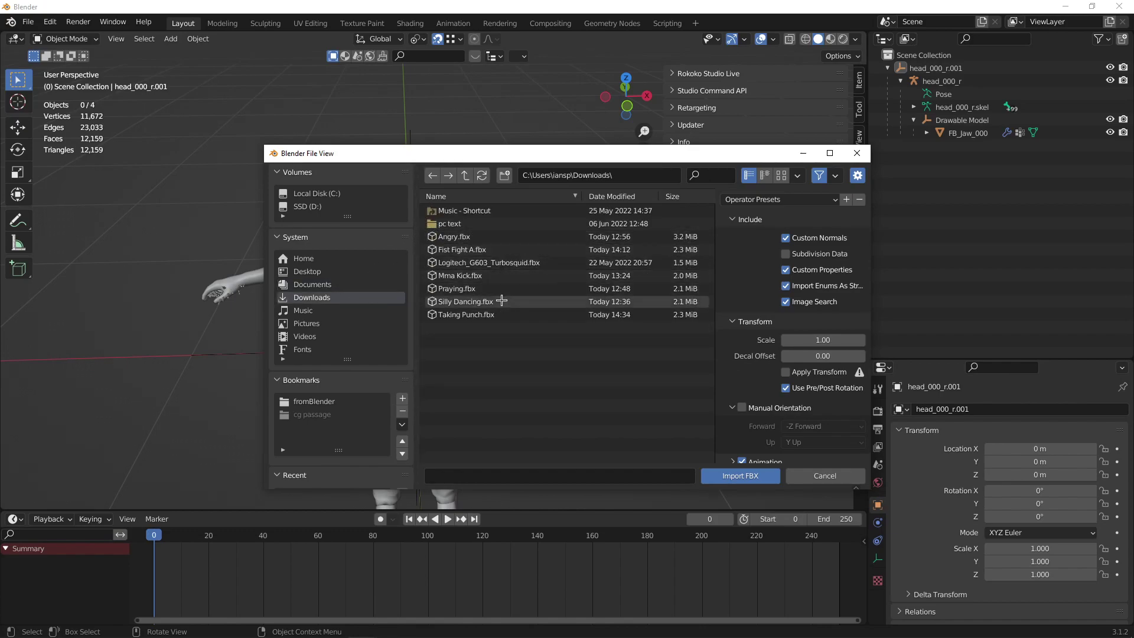
{"action": "double_click", "coordinate": [466, 314]}
{"action": "middle_click_drag", "start_coordinate": [631, 251], "coordinate": [567, 278]}
{"action": "left_click", "coordinate": [696, 107]}
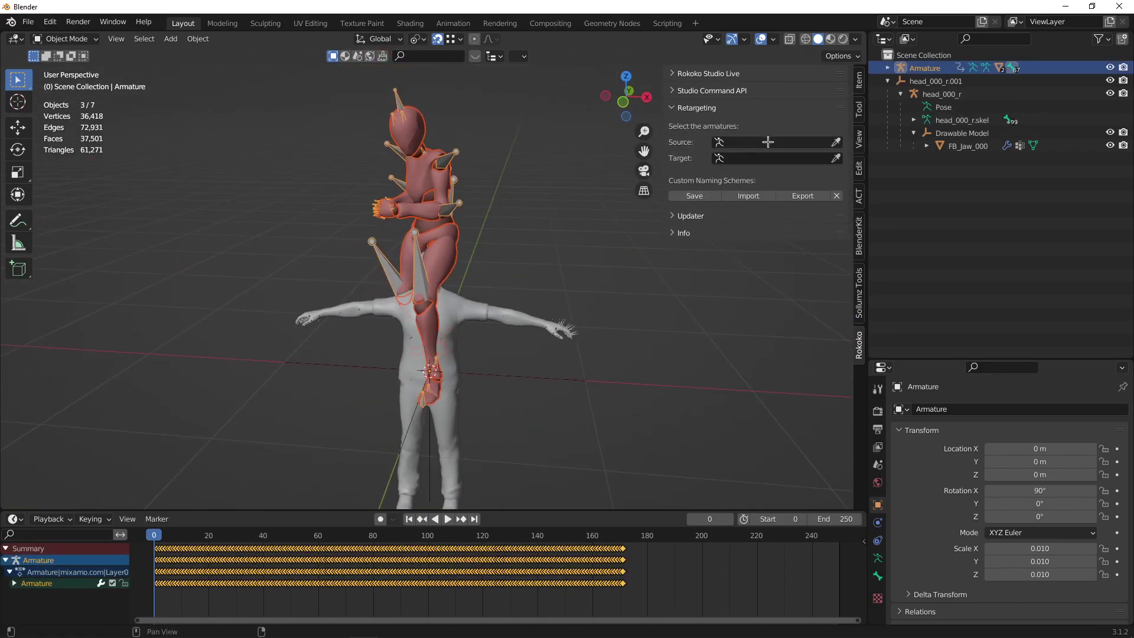
Retarget the punch with Source Armature and Target head_000_r, building the bone list first.
{"action": "left_click", "coordinate": [736, 143]}
{"action": "left_click", "coordinate": [754, 162]}
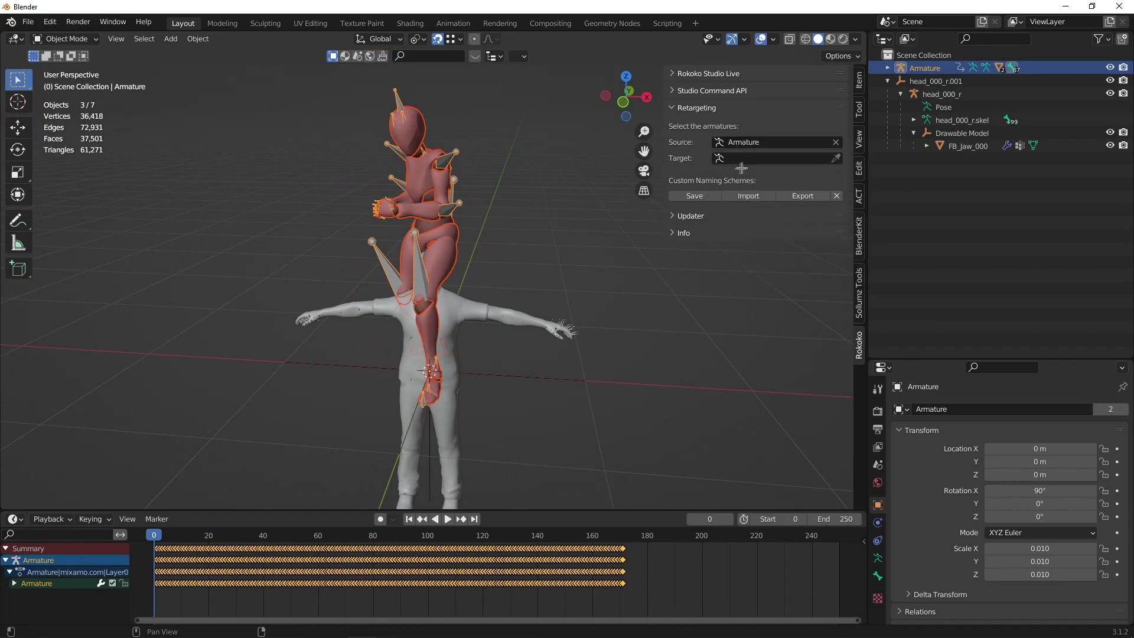
{"action": "left_click", "coordinate": [741, 159]}
{"action": "left_click", "coordinate": [738, 178]}
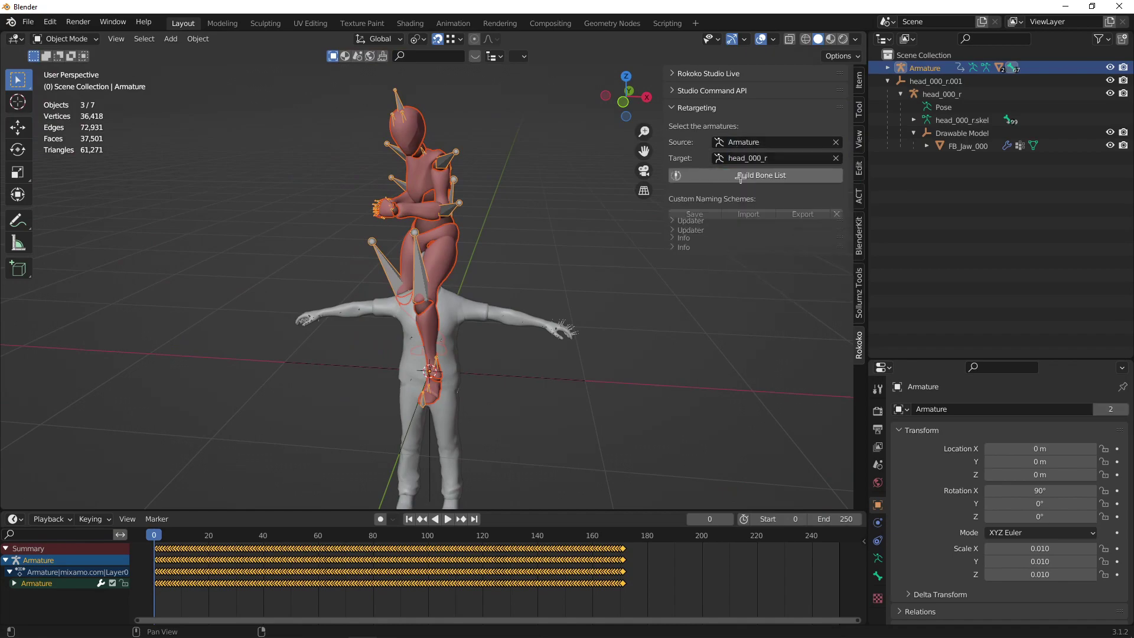
{"action": "middle_click_drag", "start_coordinate": [502, 265], "coordinate": [555, 259]}
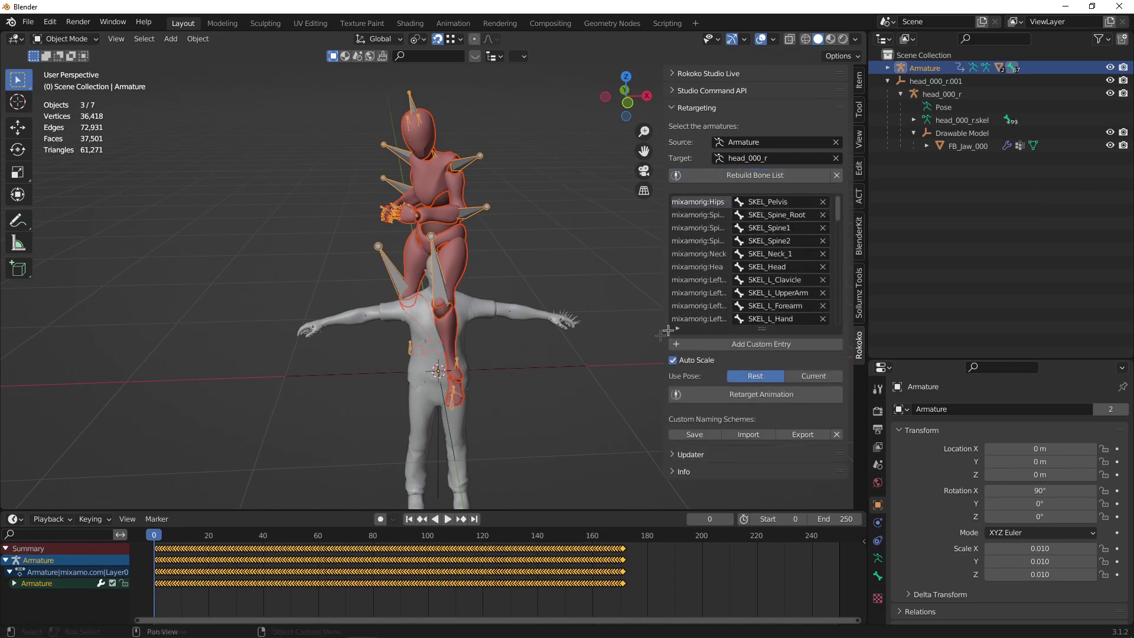
{"action": "scroll", "coordinate": [758, 242], "scroll_direction": "down", "scroll_amount": 5}
{"action": "scroll", "coordinate": [757, 242], "scroll_direction": "down", "scroll_amount": 5}
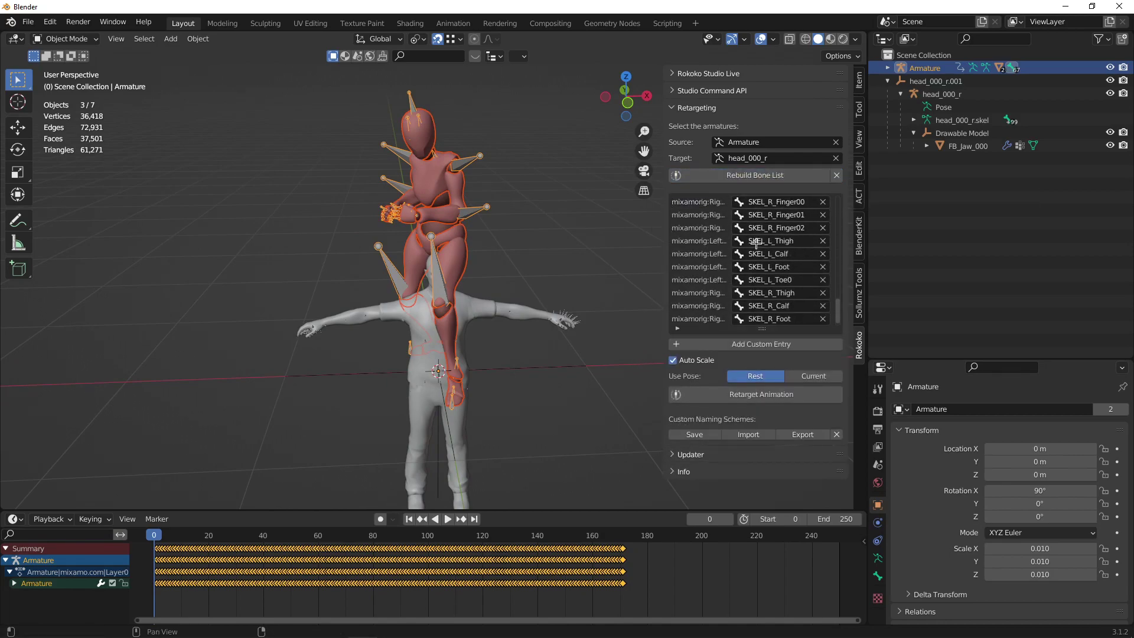
{"action": "middle_click_drag", "start_coordinate": [569, 297], "coordinate": [608, 301]}
{"action": "left_click", "coordinate": [519, 266]}
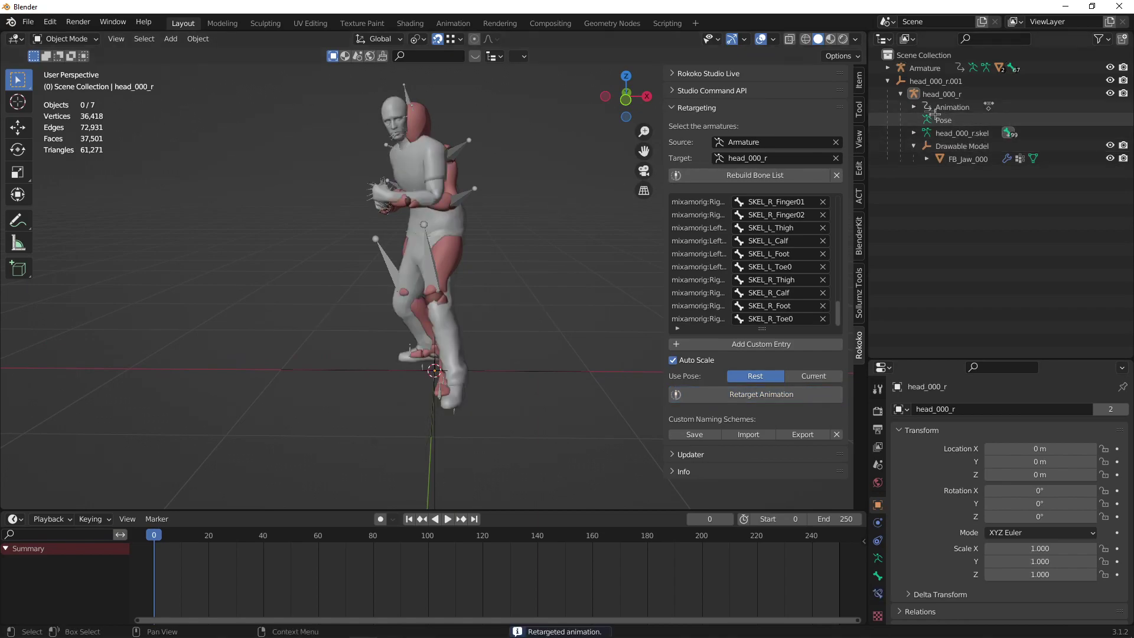
Hide the Mixamo Armature, play the punch on the ped, and return the playhead to frame 0.
{"action": "left_click", "coordinate": [1110, 68]}
{"action": "key", "text": "space"}
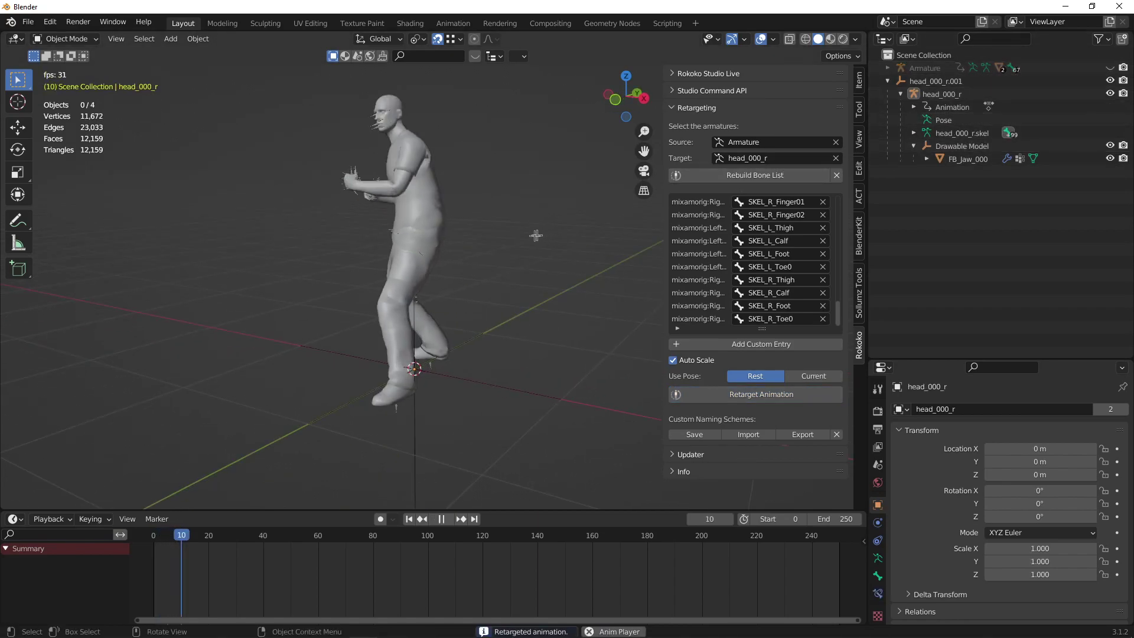
{"action": "middle_click_drag", "start_coordinate": [534, 233], "coordinate": [557, 220]}
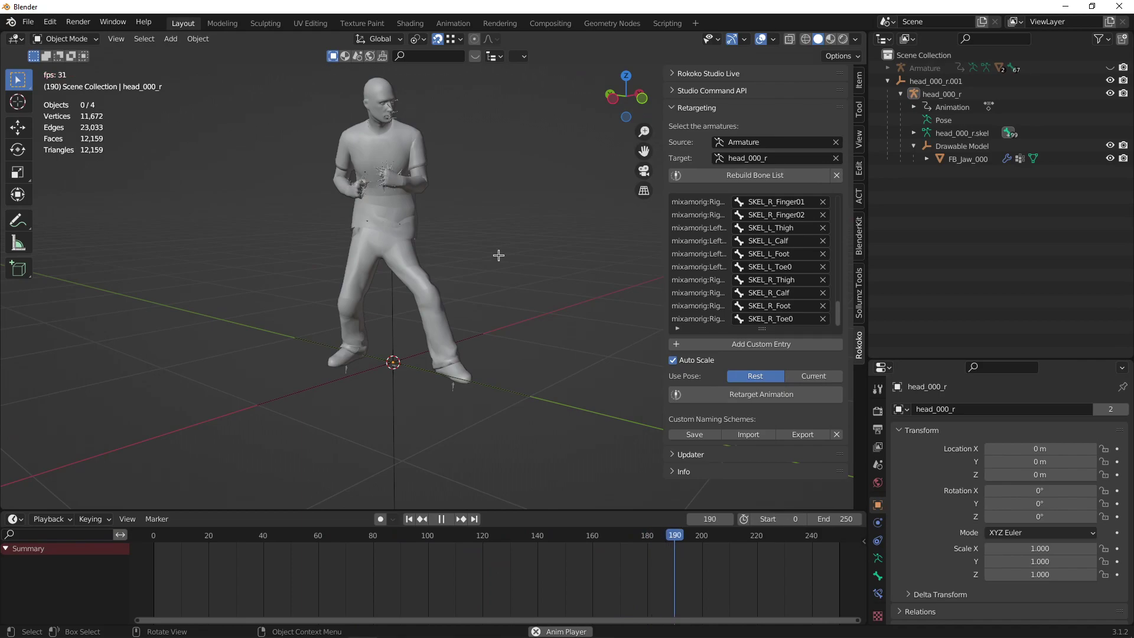
{"action": "key", "text": "space"}
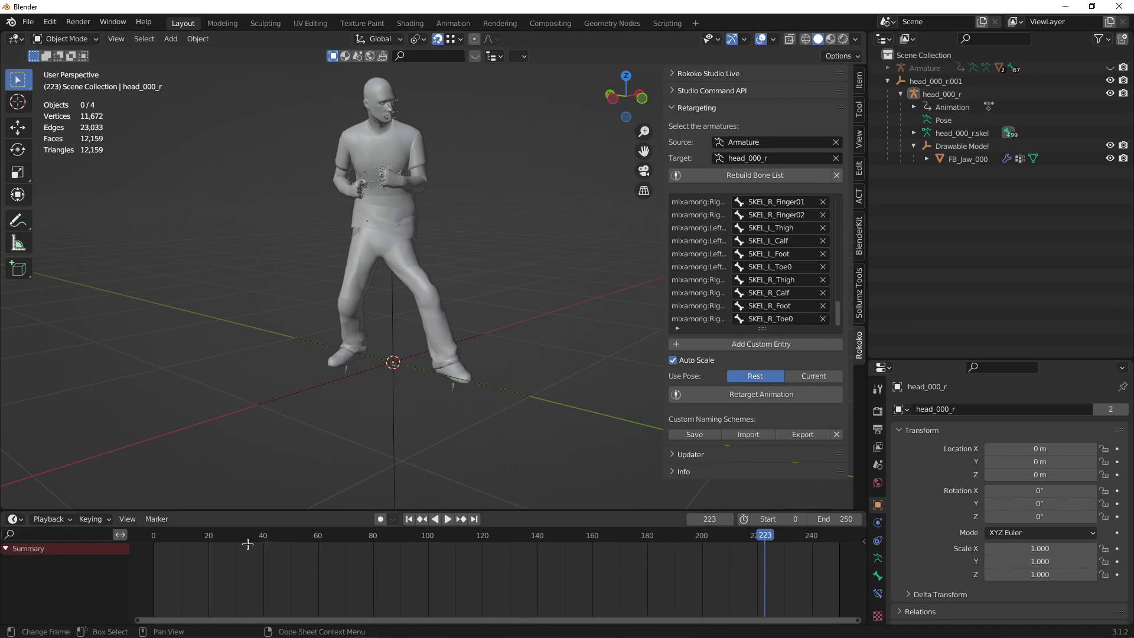
{"action": "left_click_drag", "start_coordinate": [761, 545], "coordinate": [378, 544]}
{"action": "key", "text": "space"}
{"action": "middle_click_drag", "start_coordinate": [408, 394], "coordinate": [398, 382]}
{"action": "key", "text": "space"}
{"action": "left_click_drag", "start_coordinate": [260, 536], "coordinate": [155, 536]}
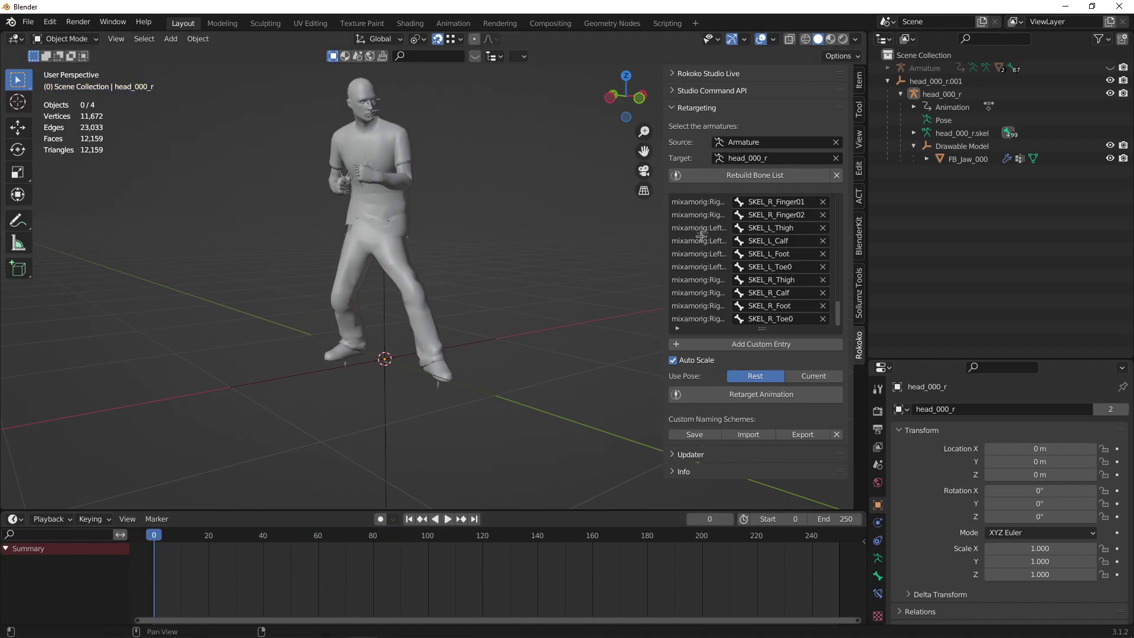
With head_000_r selected, create a clip dictionary template from the Sollumz animation tools.
{"action": "key", "text": "n"}
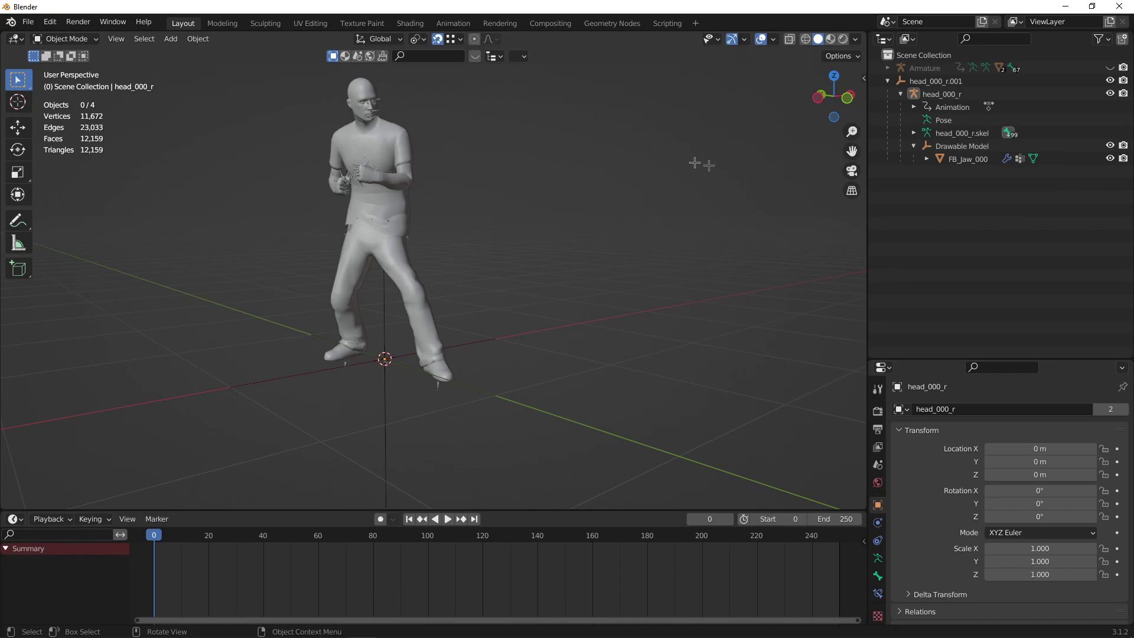
{"action": "key", "text": "n"}
{"action": "left_click", "coordinate": [697, 107]}
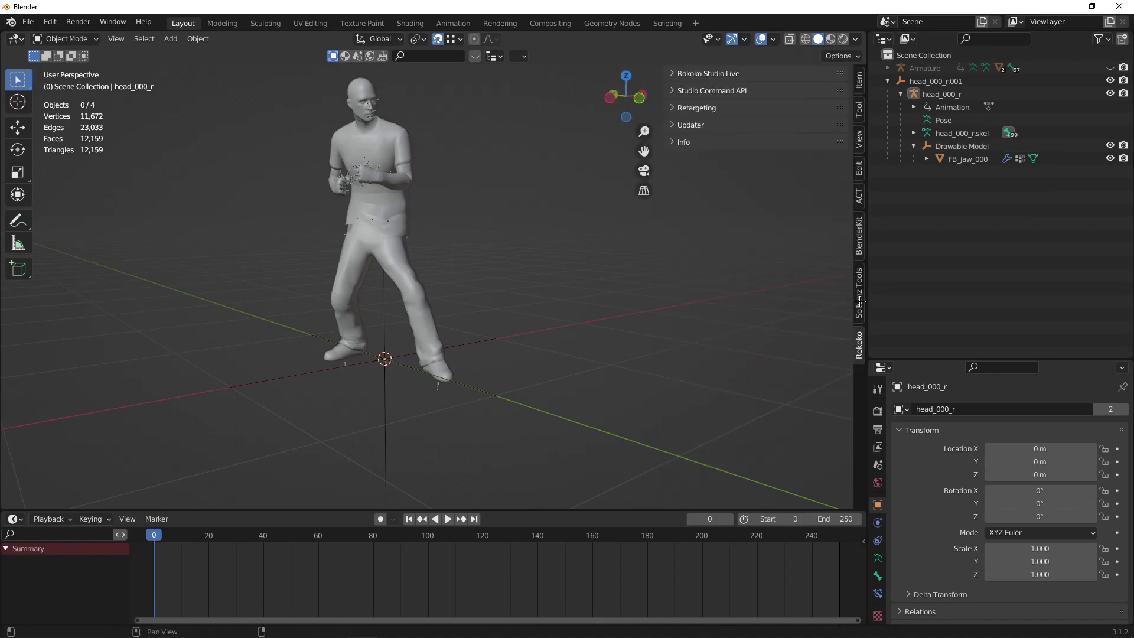
{"action": "left_click", "coordinate": [860, 298]}
{"action": "middle_click_drag", "start_coordinate": [421, 234], "coordinate": [683, 230], "text": "shift"}
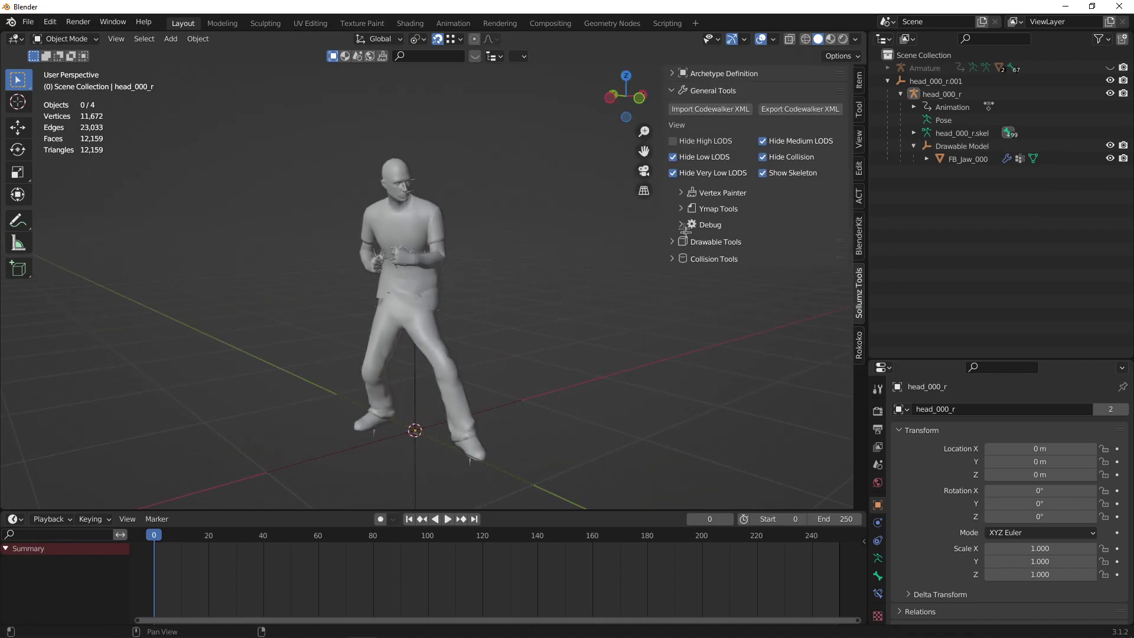
{"action": "left_click", "coordinate": [672, 90]}
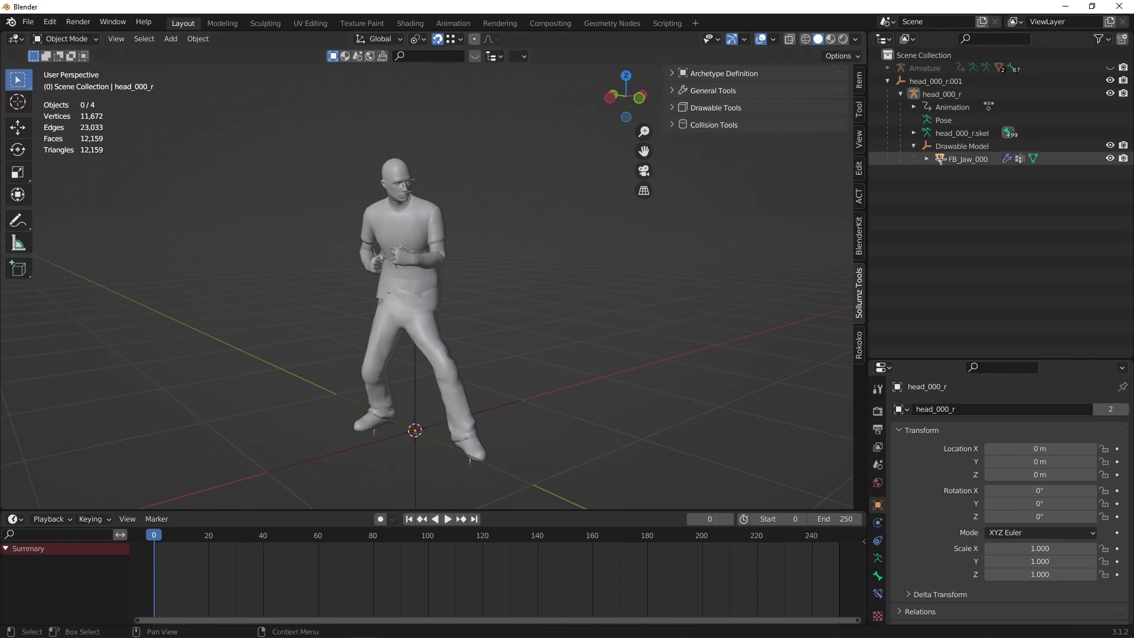
{"action": "left_click", "coordinate": [936, 94]}
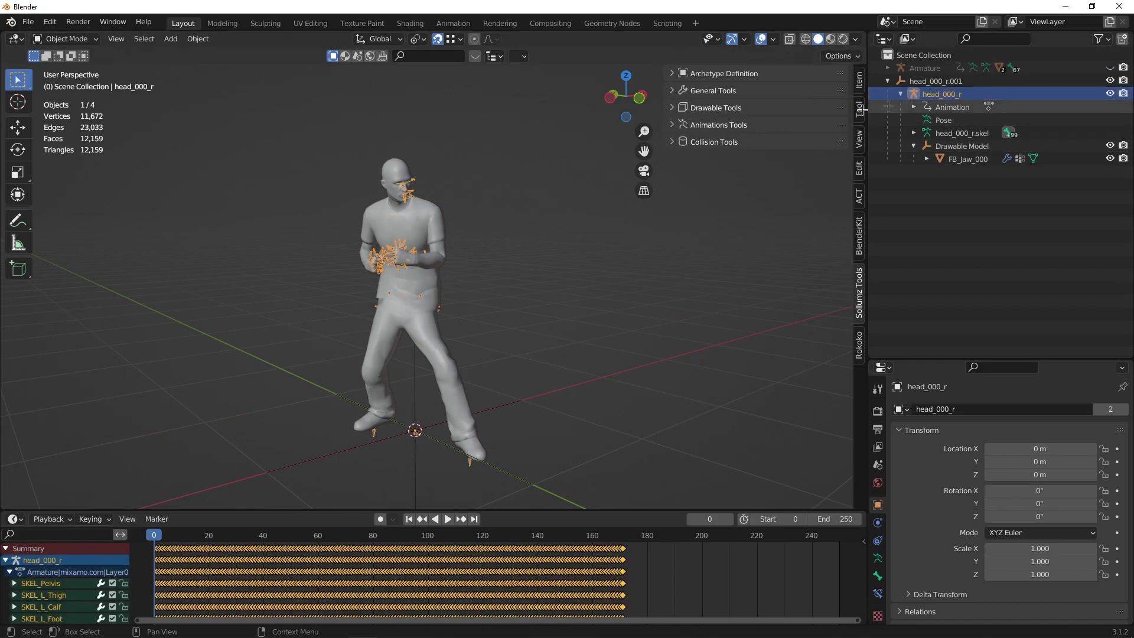
{"action": "left_click", "coordinate": [673, 125]}
{"action": "left_click", "coordinate": [712, 143]}
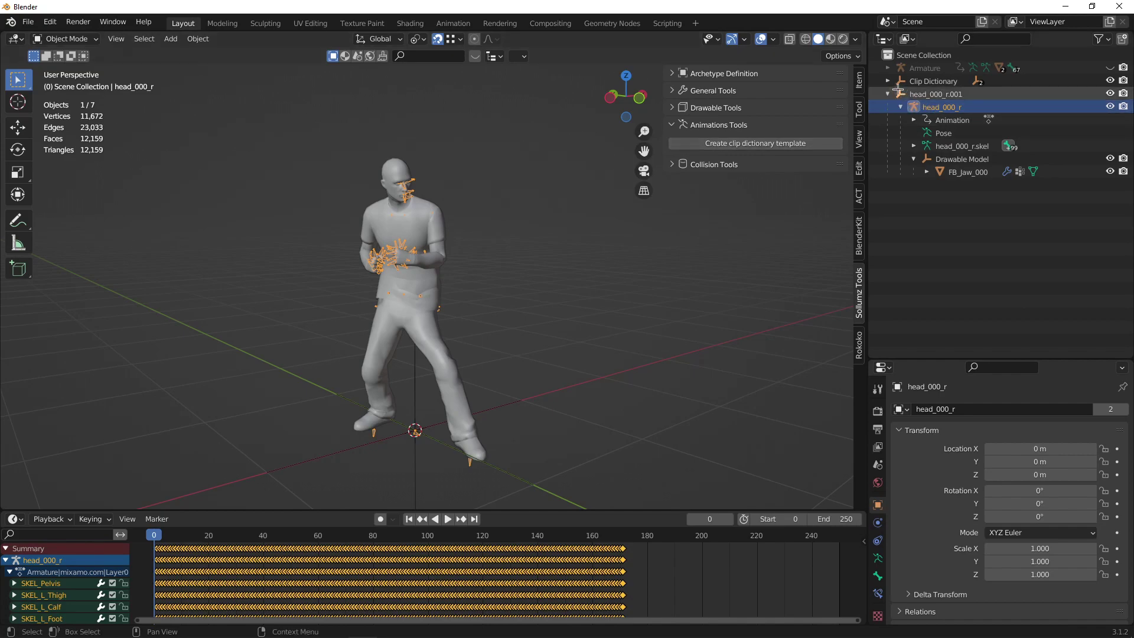
Expand the new Clip Dictionary and edit its name to takingpunch@animation.
{"action": "left_click", "coordinate": [888, 81]}
{"action": "double_click", "coordinate": [933, 81]}
{"action": "left_click", "coordinate": [950, 80]}
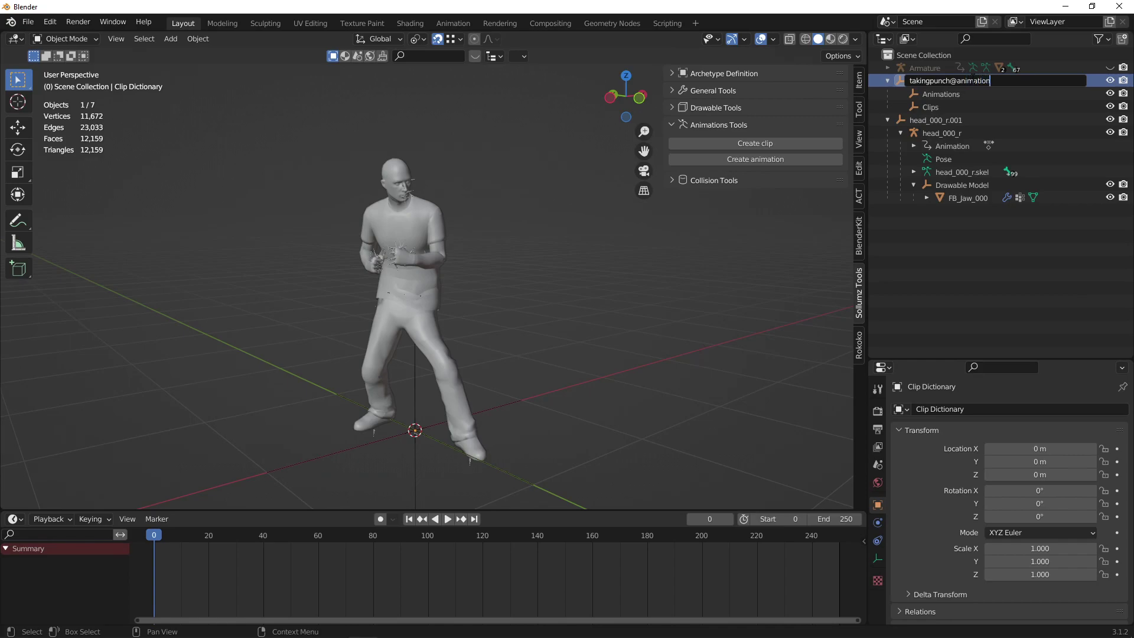
Confirm the dictionary name, then create a new animation under Animations and a clip under Clips.
{"action": "key", "text": "Return"}
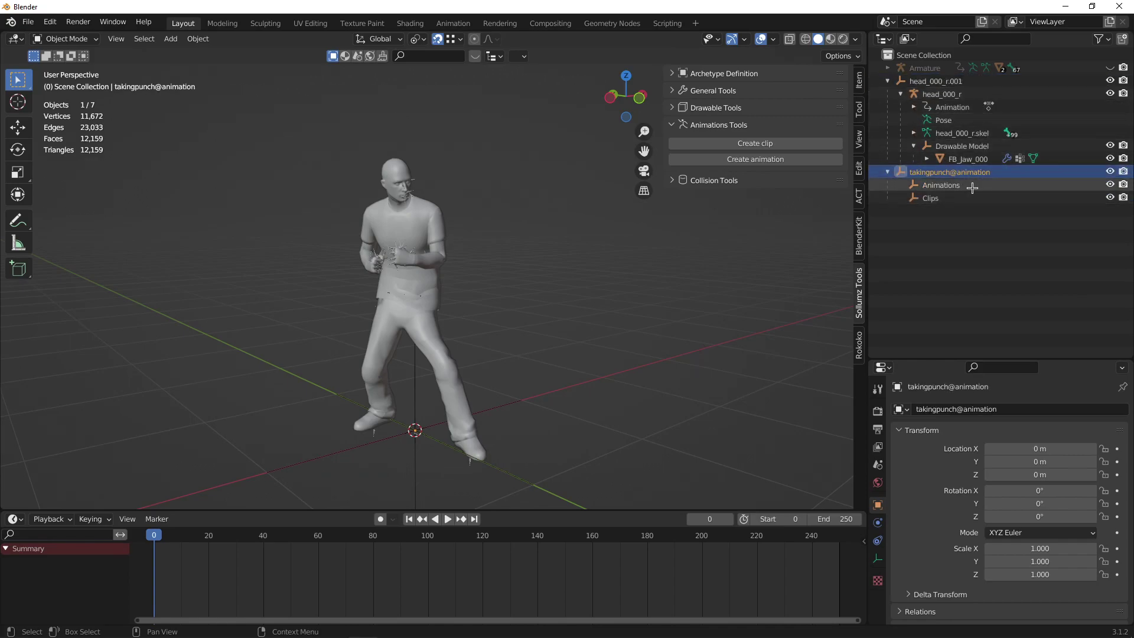
{"action": "left_click", "coordinate": [939, 186]}
{"action": "left_click", "coordinate": [818, 159]}
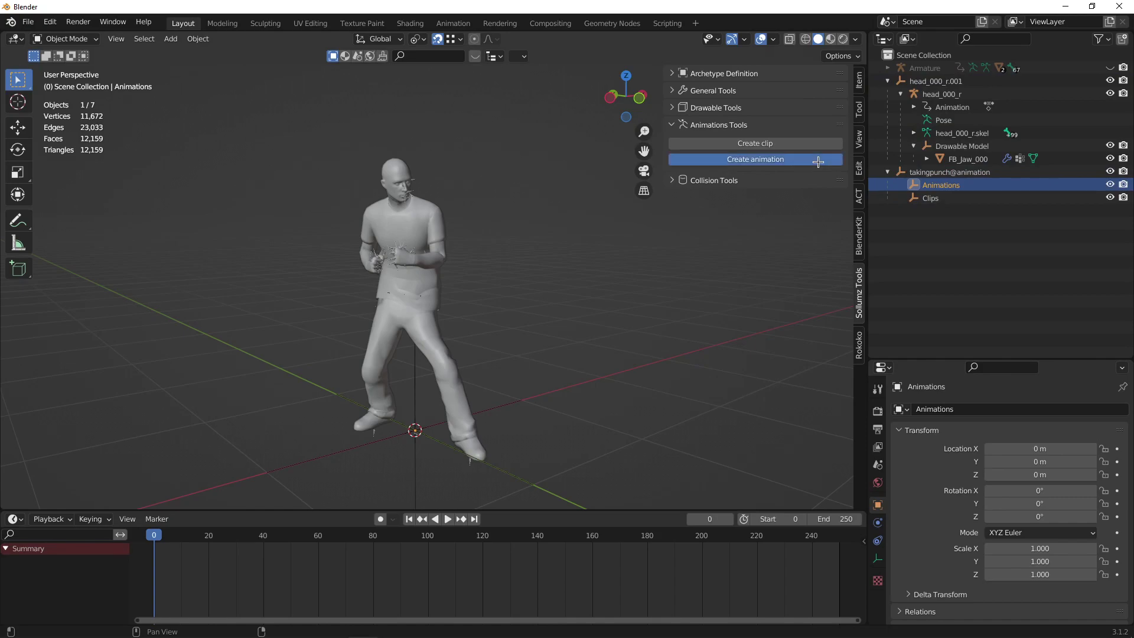
{"action": "left_click", "coordinate": [933, 198]}
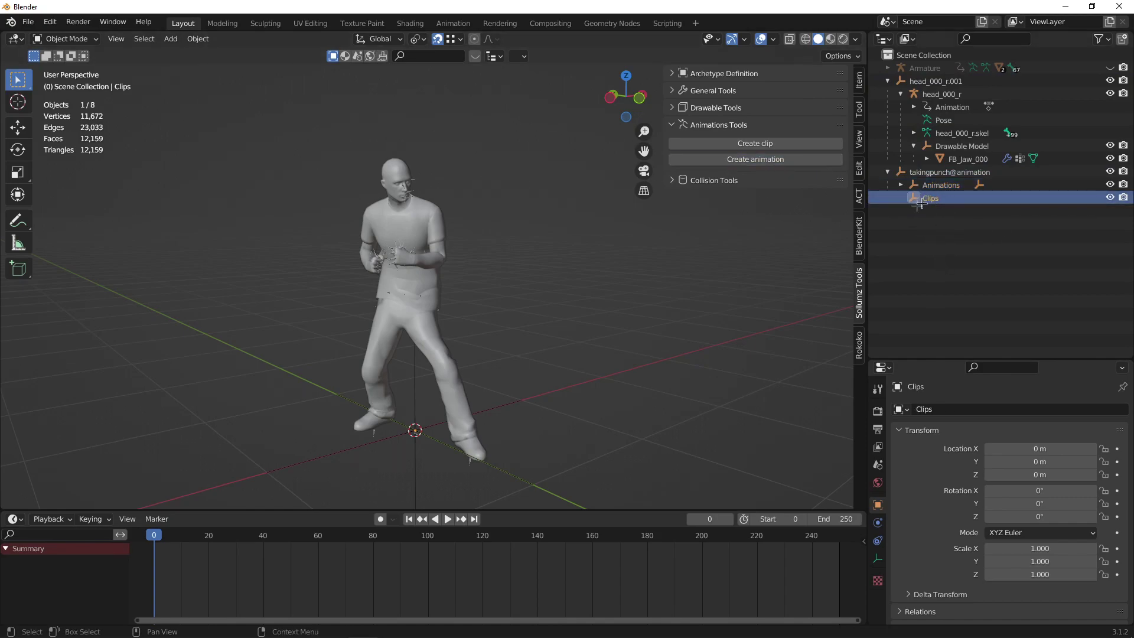
{"action": "left_click", "coordinate": [792, 145]}
Rename the new animation takingpunch_anim and the new clip takingpunch_clip.
{"action": "left_click", "coordinate": [899, 198]}
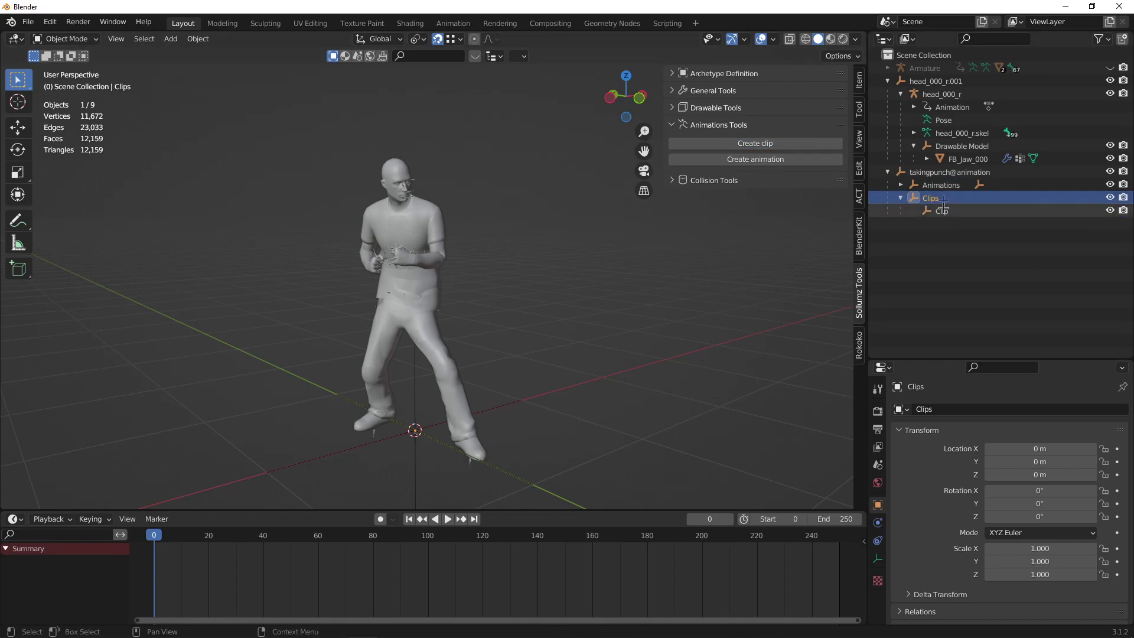
{"action": "left_click", "coordinate": [900, 185]}
{"action": "double_click", "coordinate": [964, 200]}
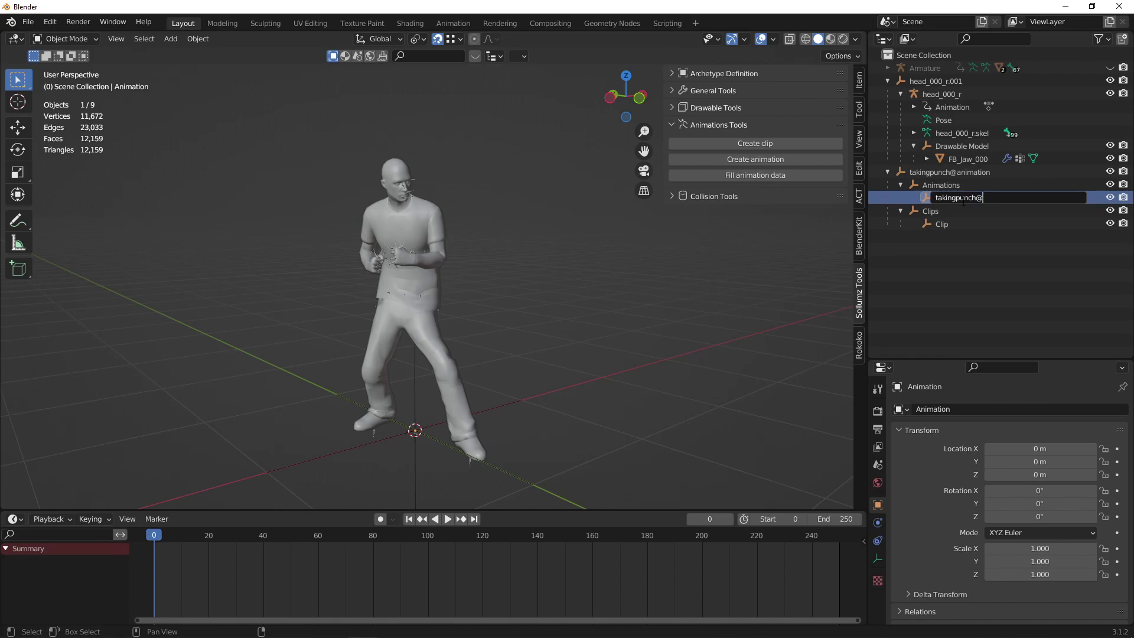
{"action": "type", "text": "takingpunch_anim"}
{"action": "key", "text": "Return"}
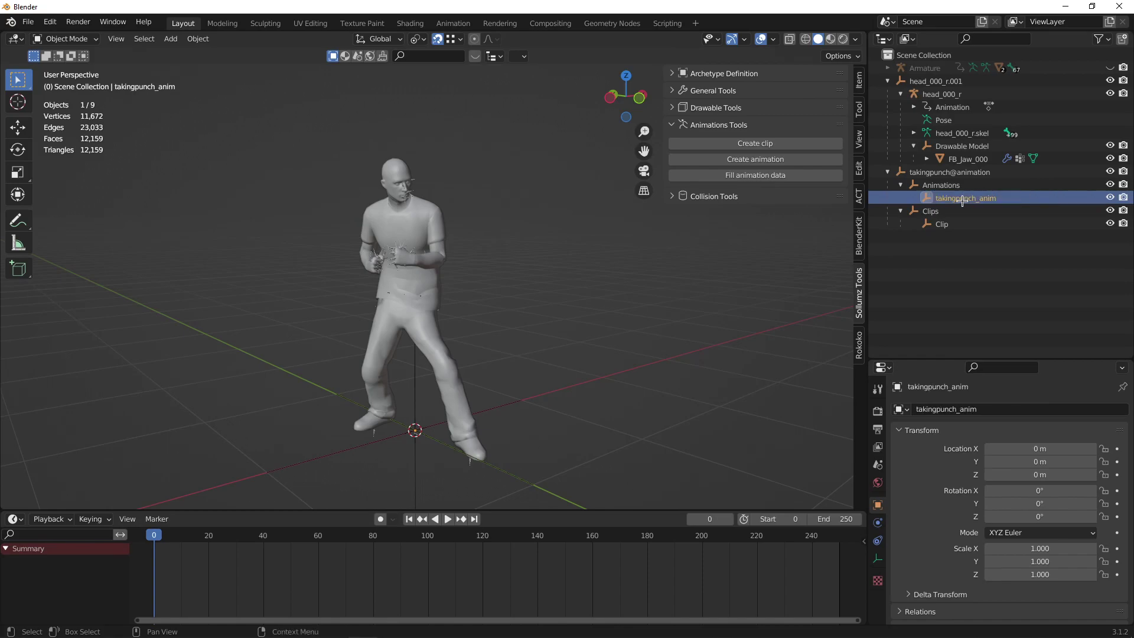
{"action": "left_click", "coordinate": [970, 220]}
{"action": "double_click", "coordinate": [946, 223]}
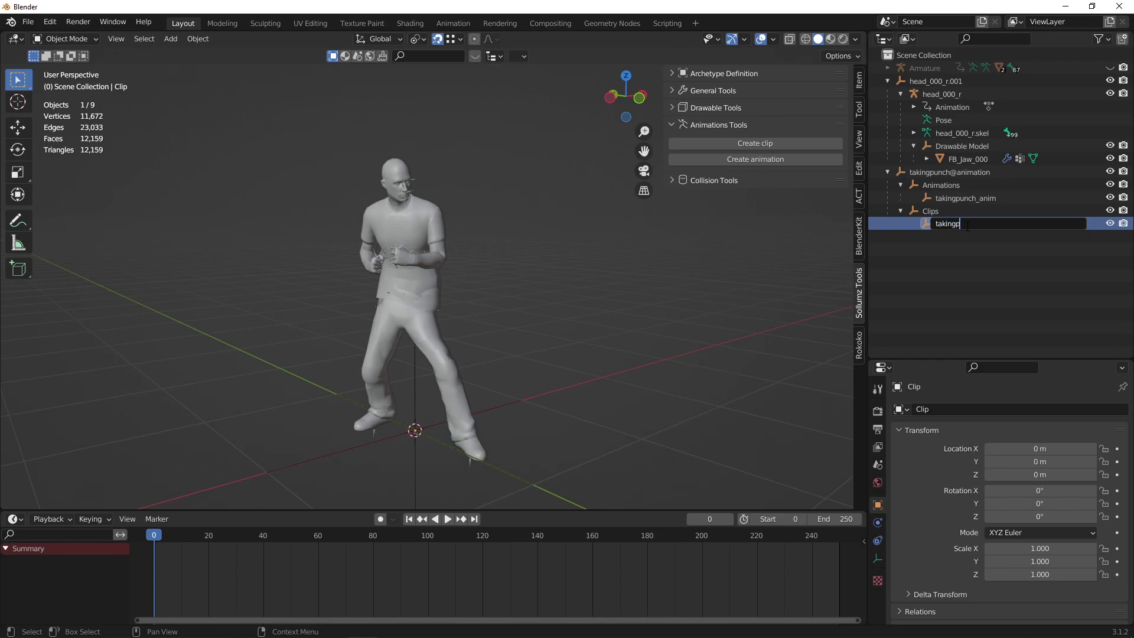
{"action": "type", "text": "takingpunch_clip"}
{"action": "key", "text": "Return"}
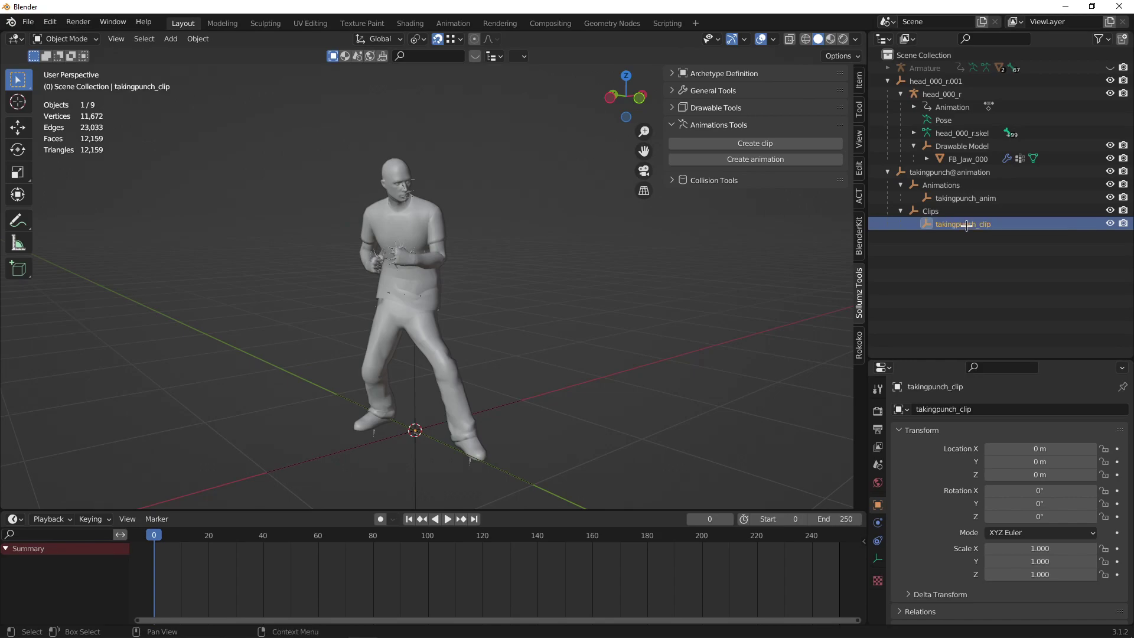
{"action": "left_click", "coordinate": [969, 198]}
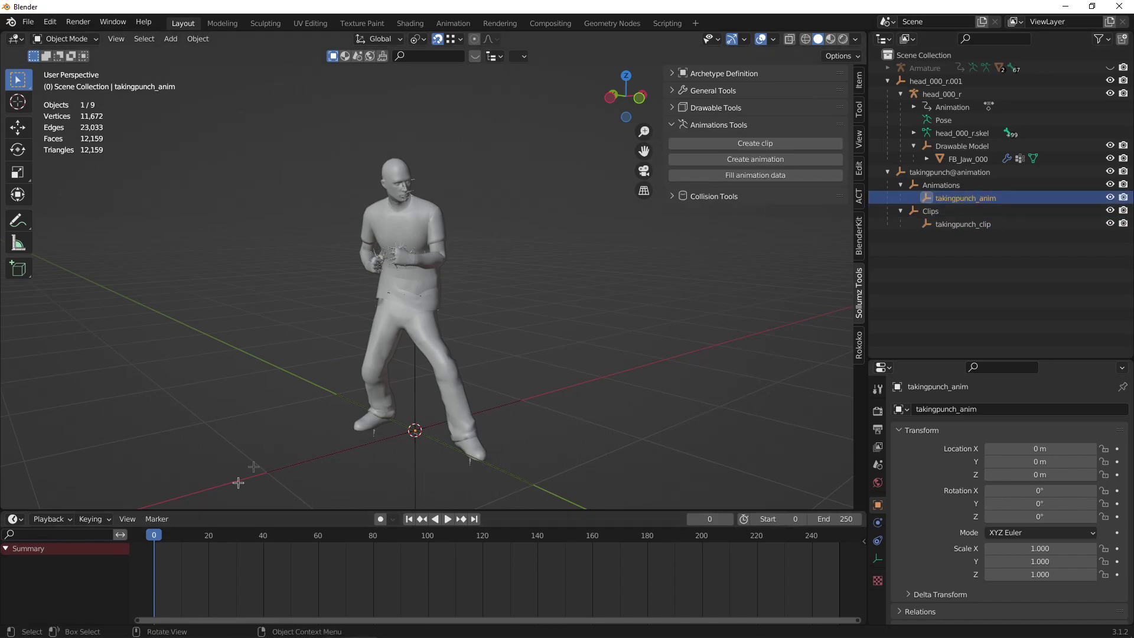
Play the retargeted punch on head_000_r to confirm its last keyed frame is 171.
{"action": "left_click", "coordinate": [398, 247]}
{"action": "left_click", "coordinate": [391, 242]}
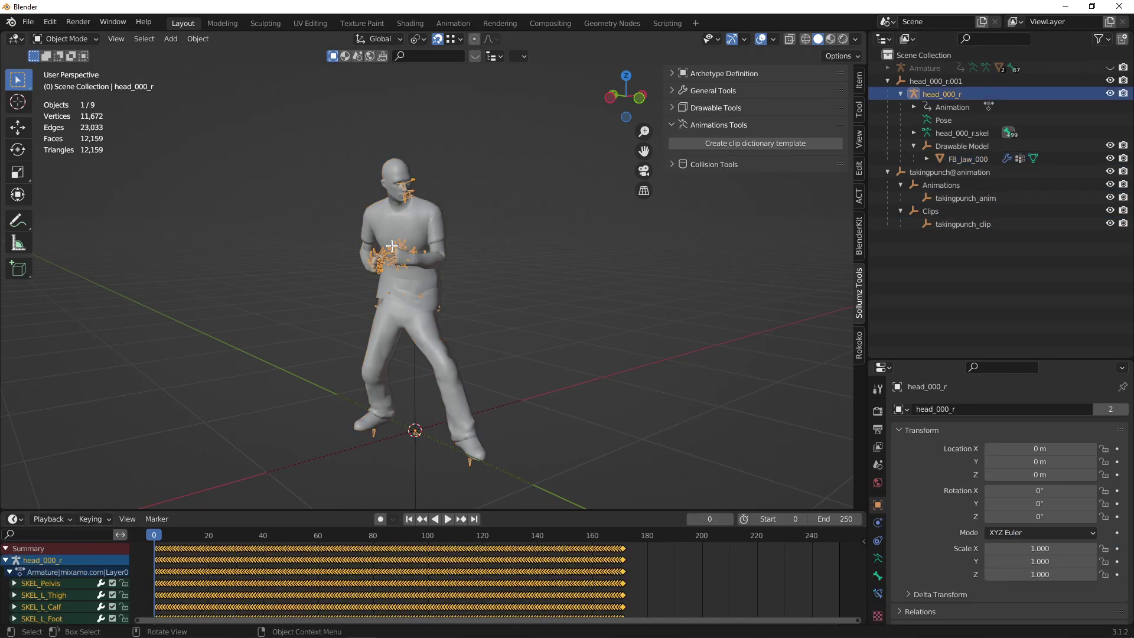
{"action": "key", "text": "z"}
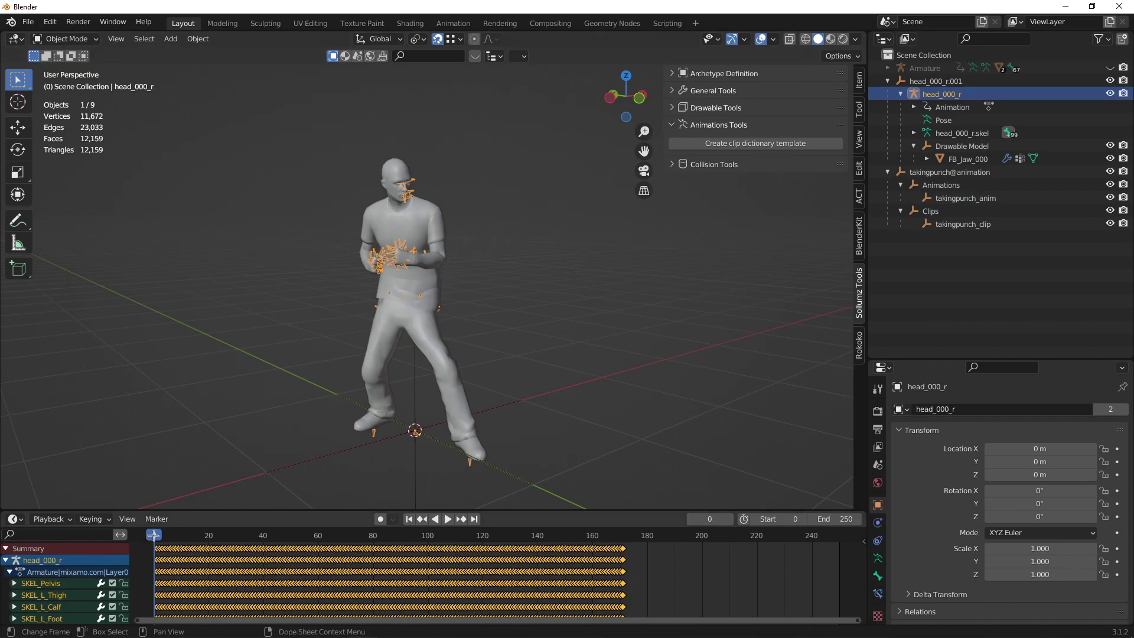
{"action": "key", "text": "space"}
{"action": "left_click", "coordinate": [623, 560]}
{"action": "key", "text": "space"}
{"action": "scroll", "coordinate": [718, 548], "scroll_direction": "up", "scroll_amount": 3}
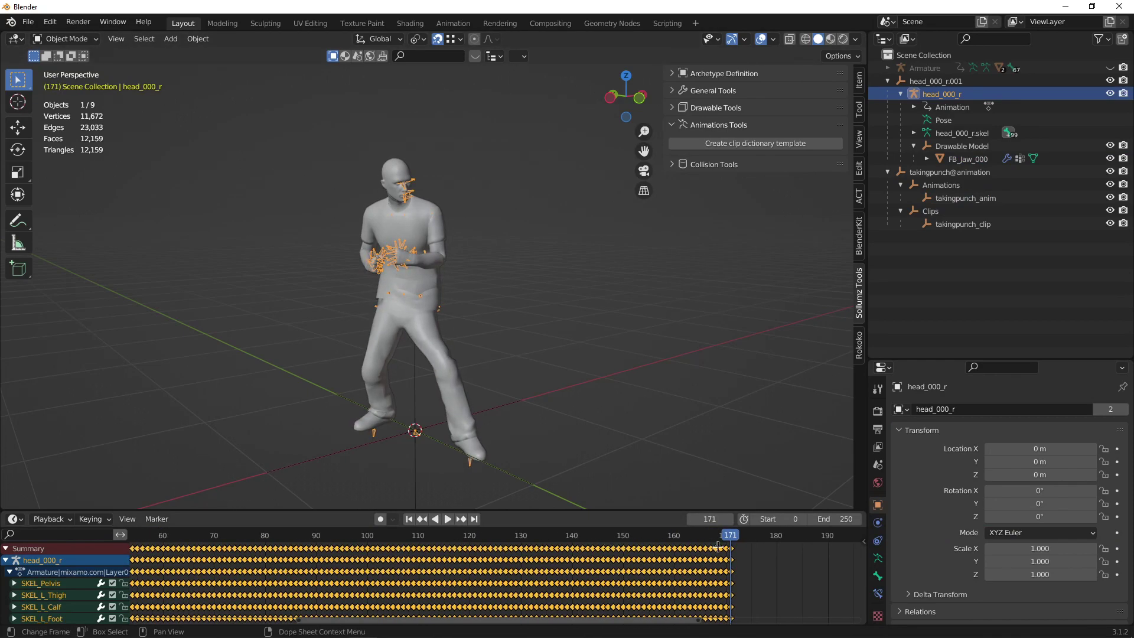
{"action": "key", "text": "space"}
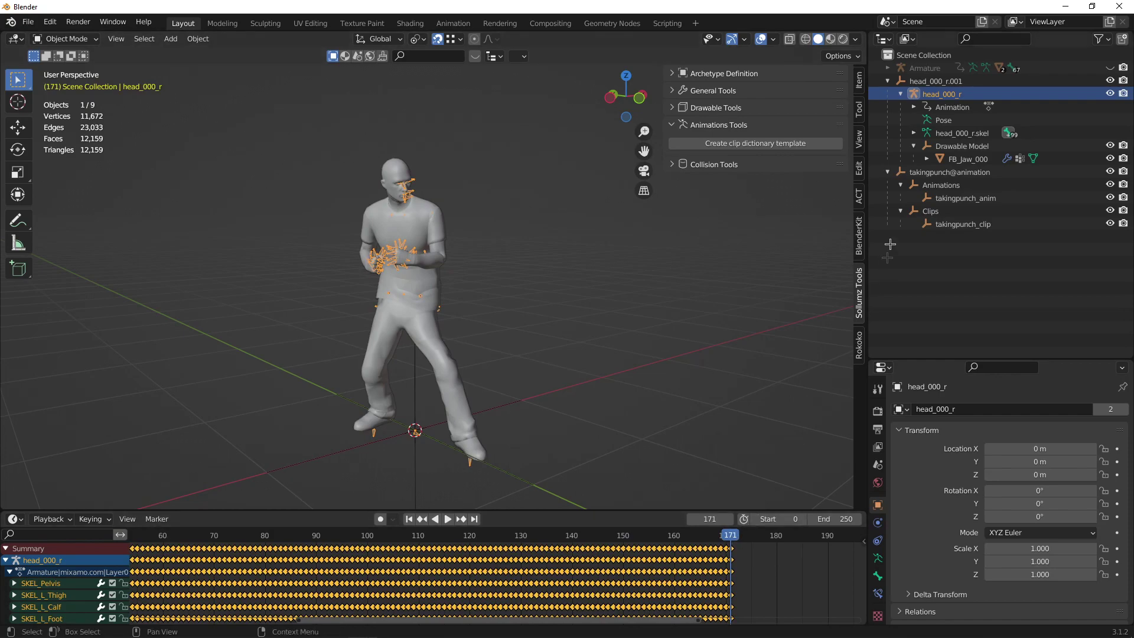
Set takingpunch_anim's Sollumz Hash to takingpunch_anim and its Frame Count to 171.
{"action": "left_click", "coordinate": [952, 200]}
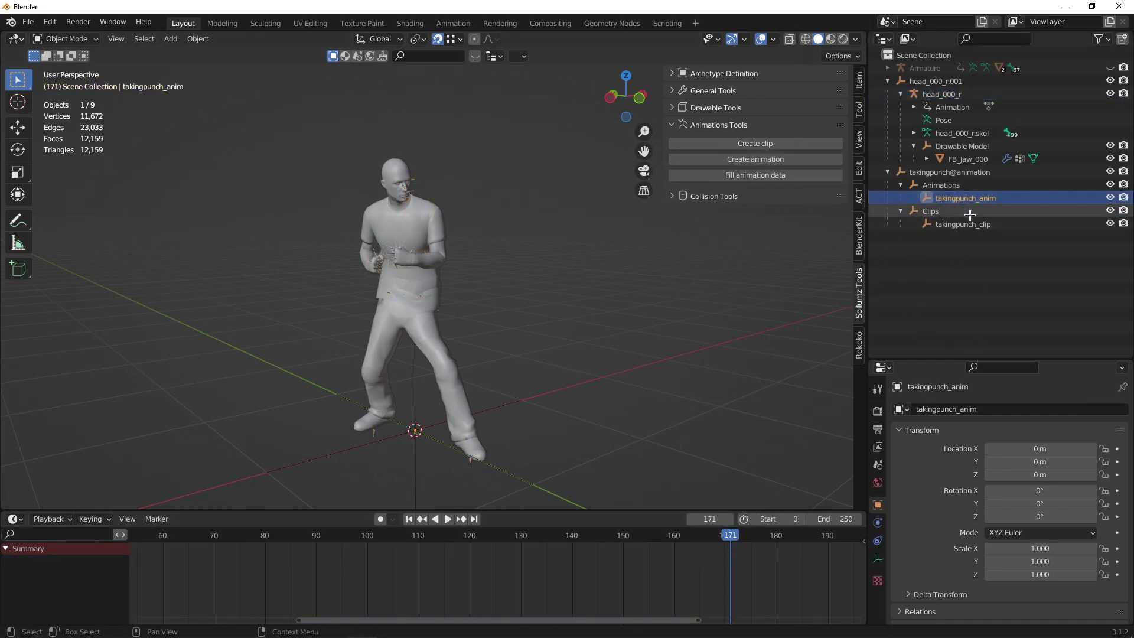
{"action": "left_click", "coordinate": [908, 431]}
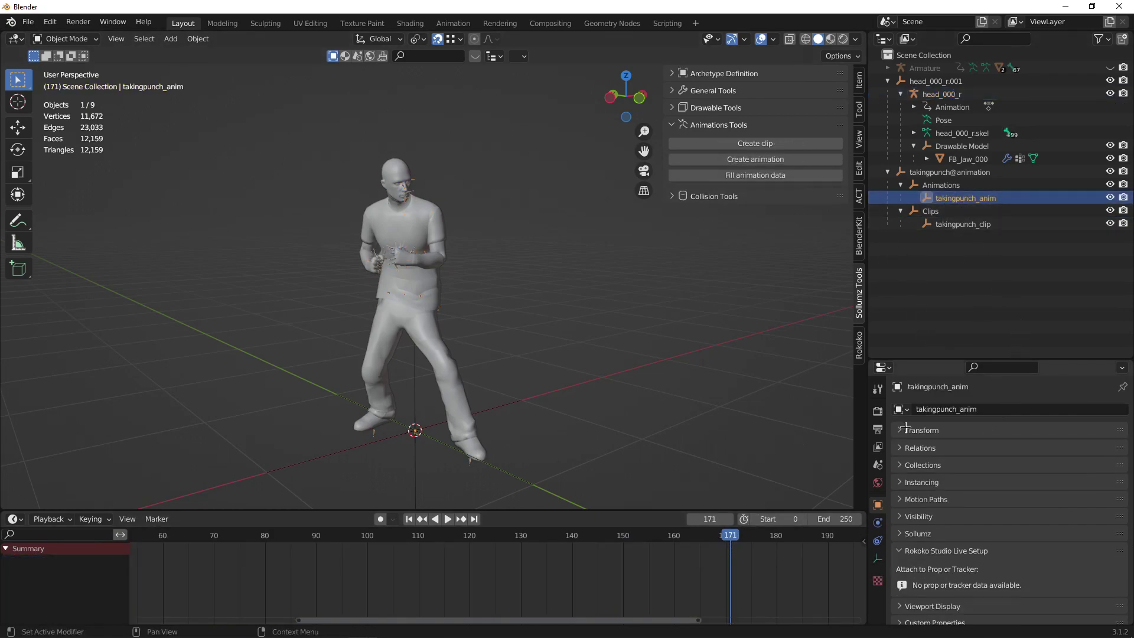
{"action": "left_click", "coordinate": [913, 534]}
{"action": "left_click", "coordinate": [1006, 565]}
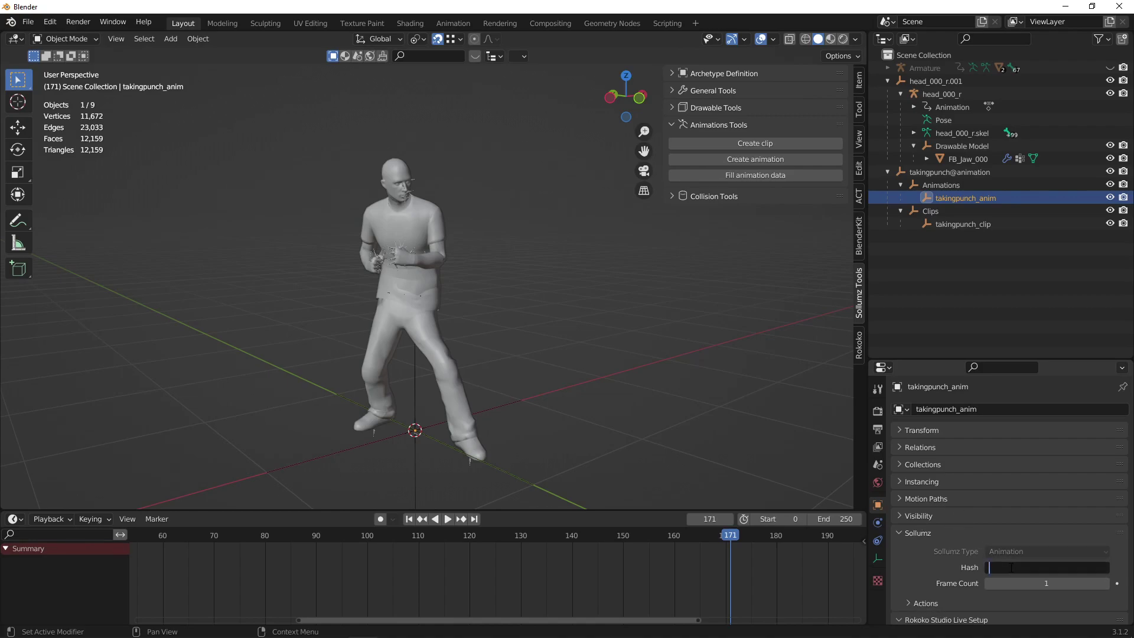
{"action": "double_click", "coordinate": [996, 198]}
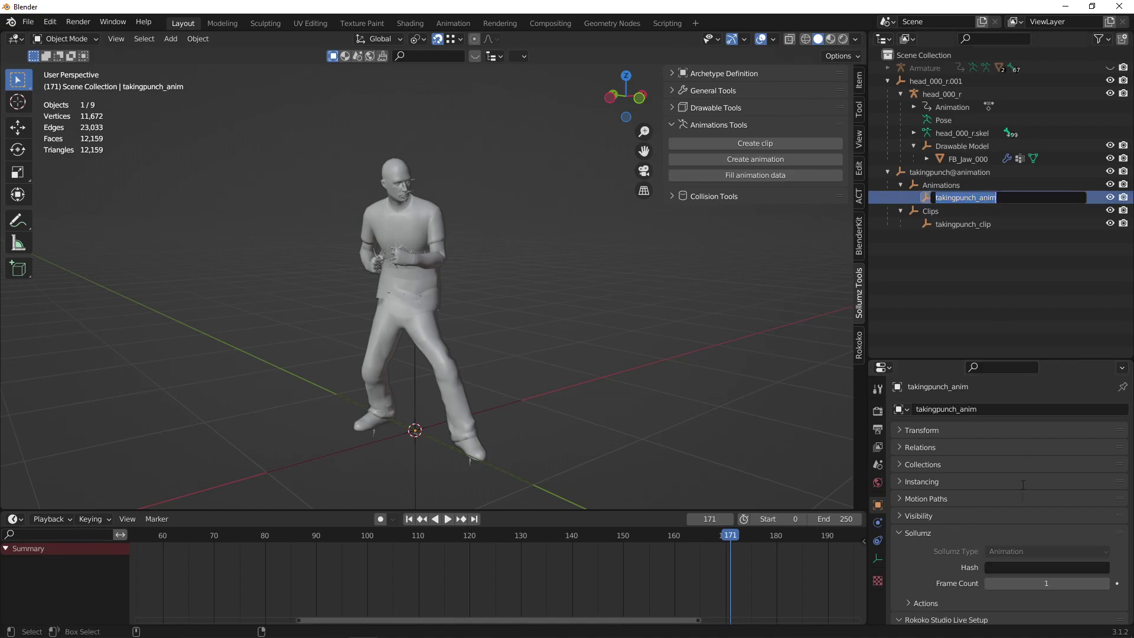
{"action": "key", "text": "ctrl+c"}
{"action": "key", "text": "Escape"}
{"action": "key", "text": "ctrl+v"}
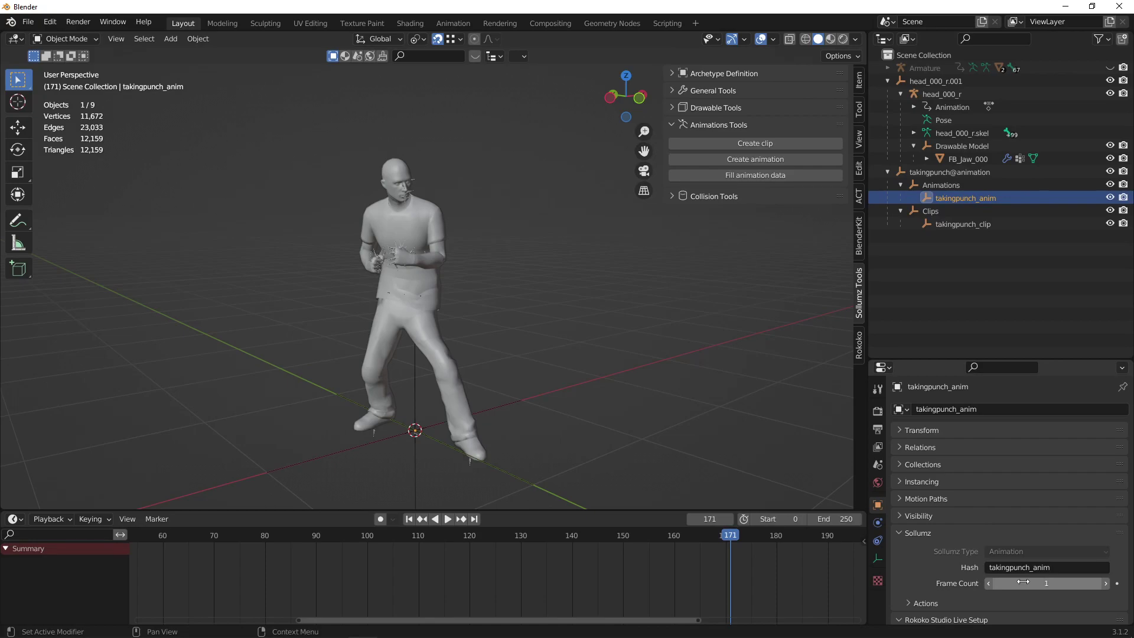
{"action": "left_click", "coordinate": [1023, 582]}
{"action": "type", "text": "171"}
{"action": "key", "text": "Return"}
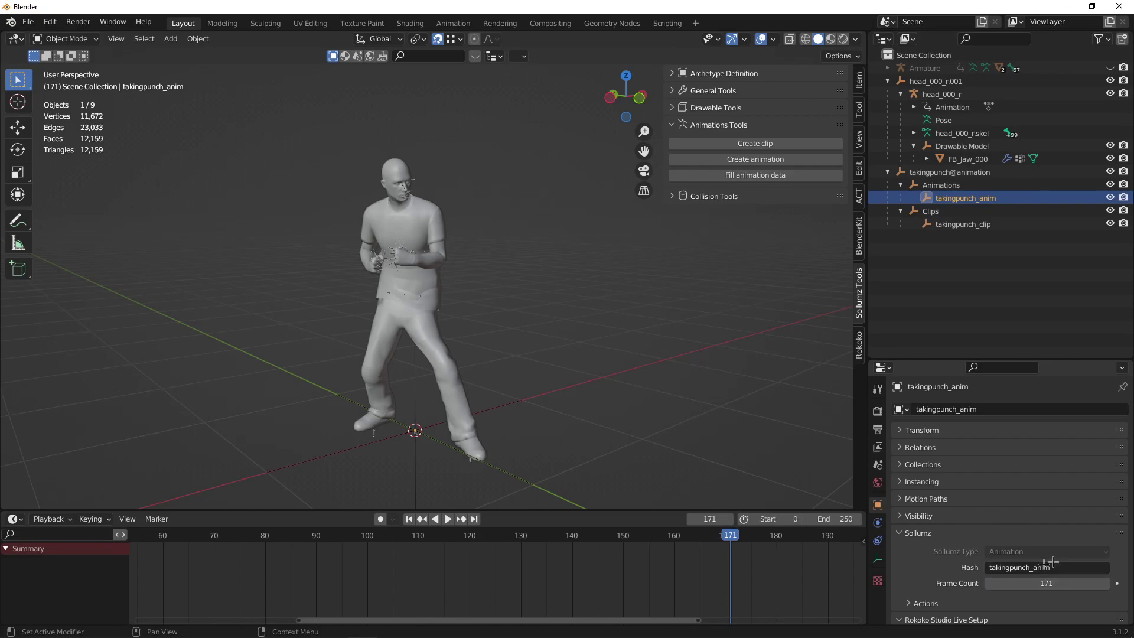
Choose Armature|mixamo.com|Layer0 Retarget as takingpunch_anim's Base action.
{"action": "scroll", "coordinate": [954, 525], "scroll_direction": "down", "scroll_amount": 3}
{"action": "left_click", "coordinate": [924, 526]}
{"action": "scroll", "coordinate": [936, 509], "scroll_direction": "down", "scroll_amount": 2}
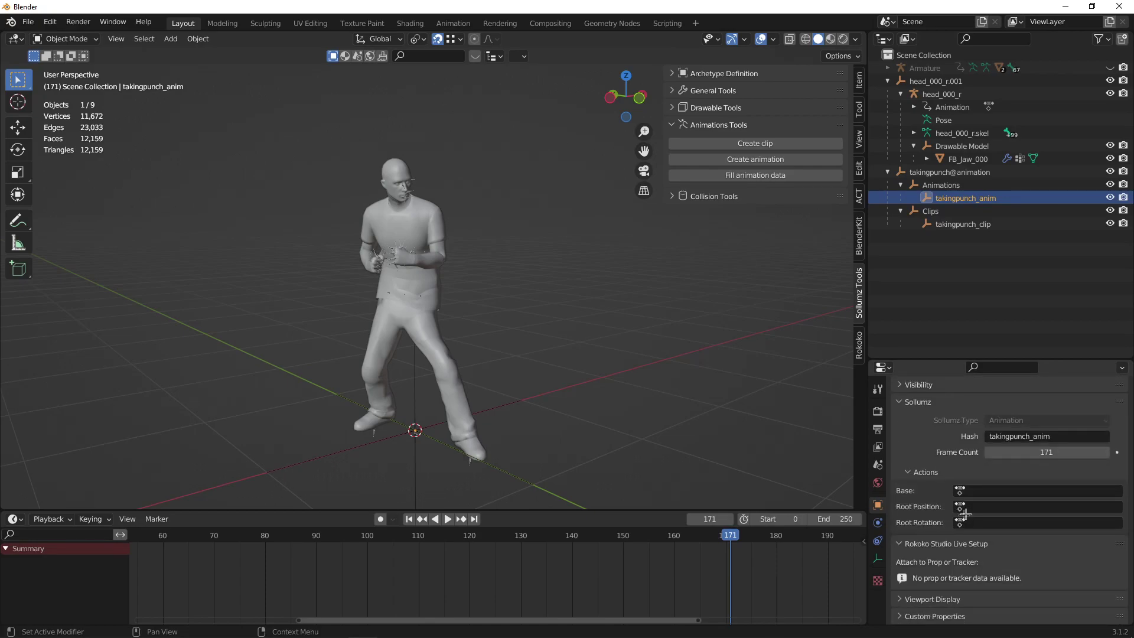
{"action": "left_click", "coordinate": [962, 507]}
{"action": "left_click", "coordinate": [913, 107]}
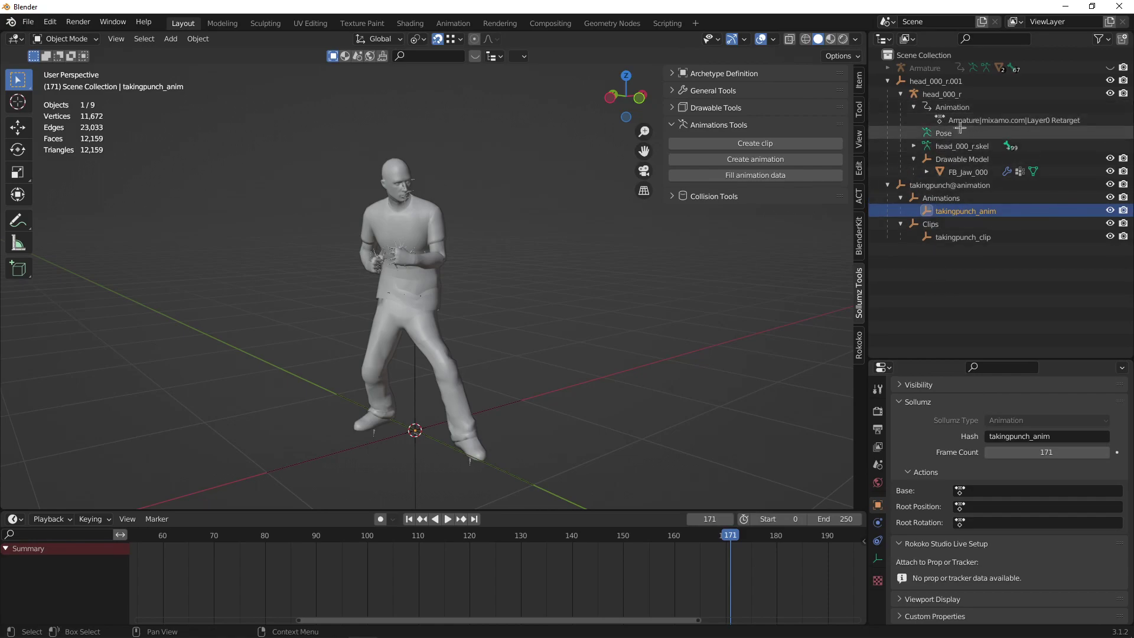
{"action": "double_click", "coordinate": [971, 119]}
{"action": "left_click", "coordinate": [963, 298]}
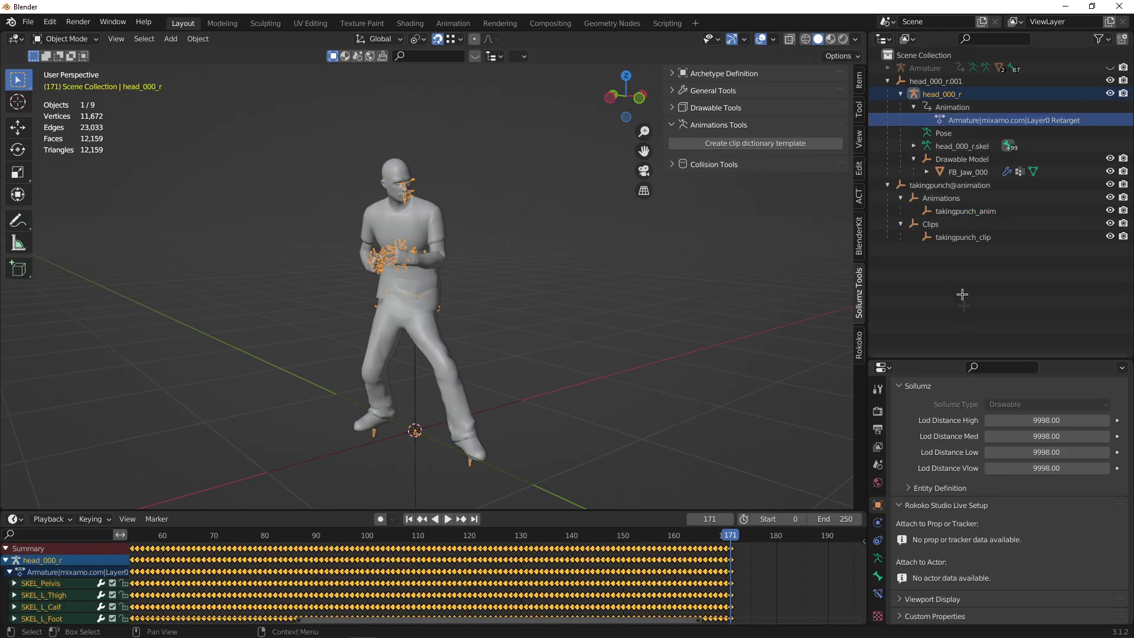
{"action": "left_click", "coordinate": [965, 211]}
{"action": "left_click", "coordinate": [1003, 489]}
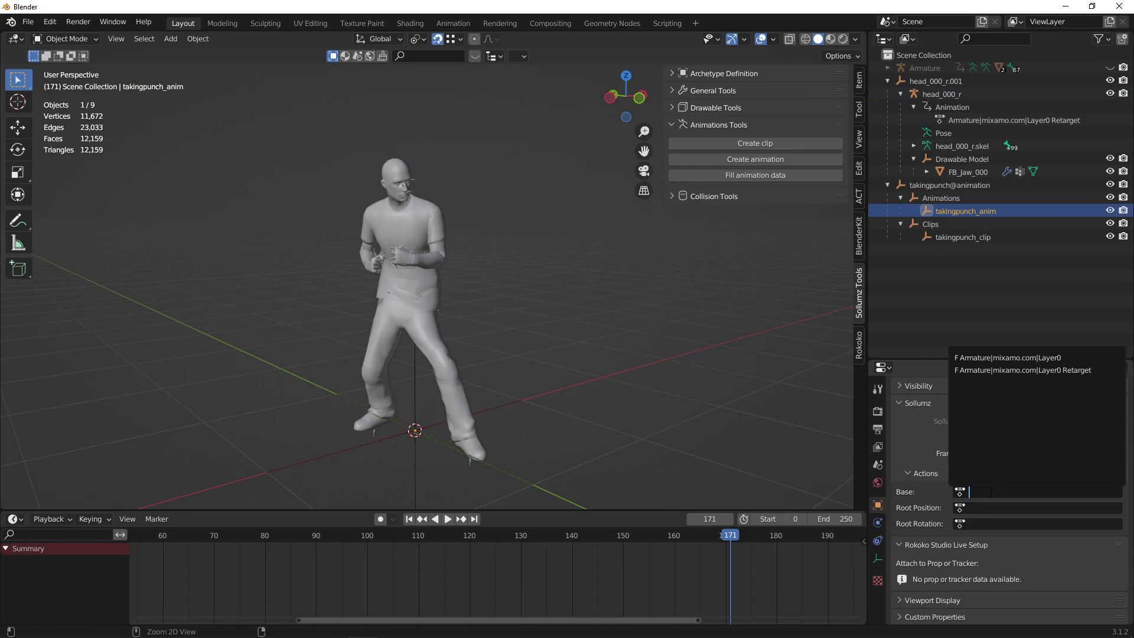
{"action": "left_click", "coordinate": [1004, 357]}
{"action": "left_click", "coordinate": [930, 284]}
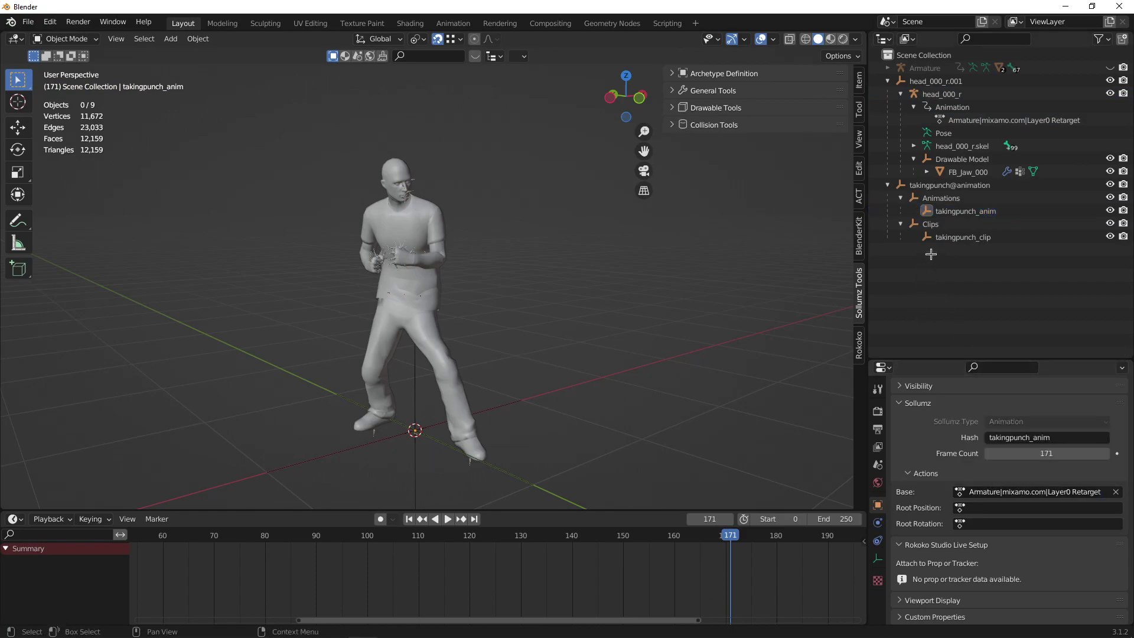
{"action": "left_click", "coordinate": [956, 237]}
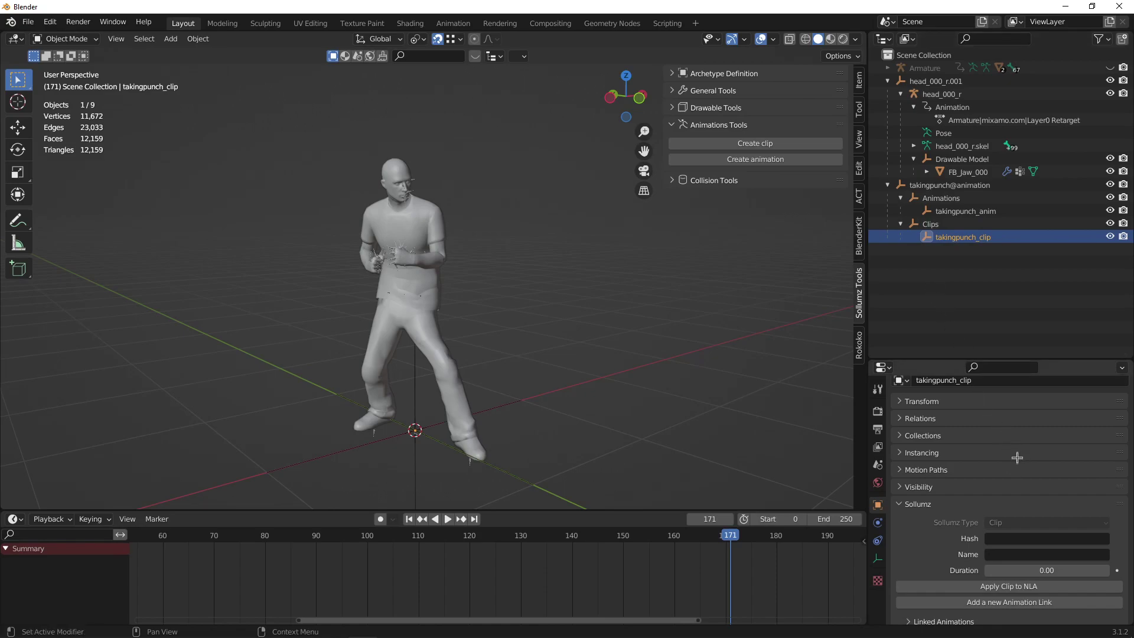
Fill takingpunch_clip's Hash with its name, takingpunch_clip.
{"action": "key", "text": "F2"}
{"action": "left_click", "coordinate": [1022, 538]}
{"action": "key", "text": "ctrl+v"}
{"action": "left_click", "coordinate": [1018, 556]}
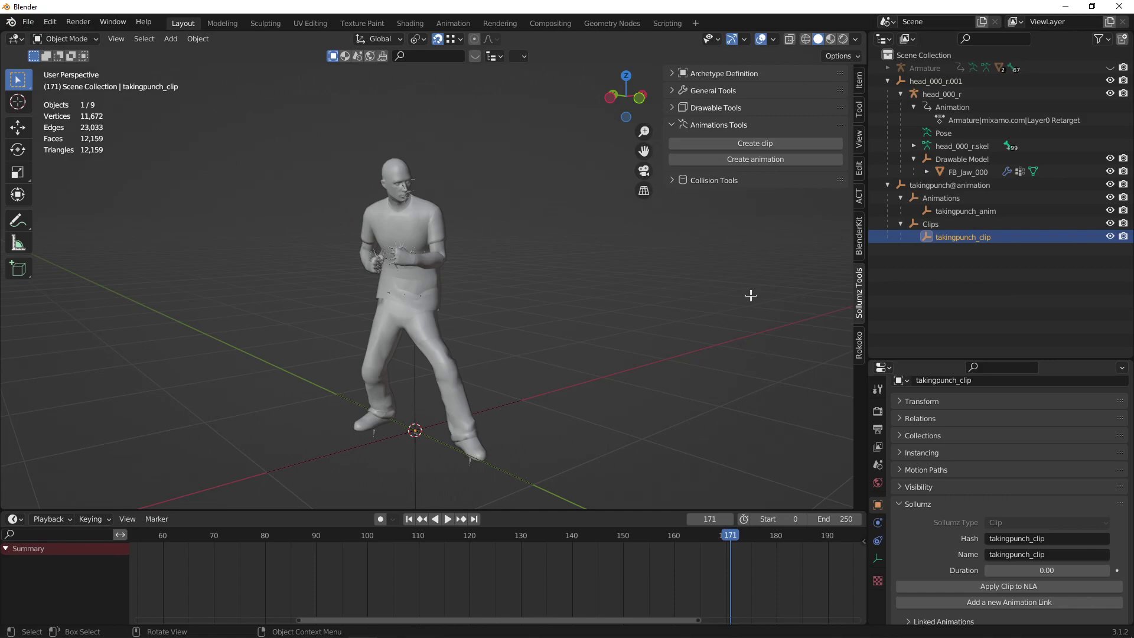
Compute 171 ÷ 30 in Calculator and set the clip's Duration to 5.7 seconds.
{"action": "key", "text": "super"}
{"action": "type", "text": "calc"}
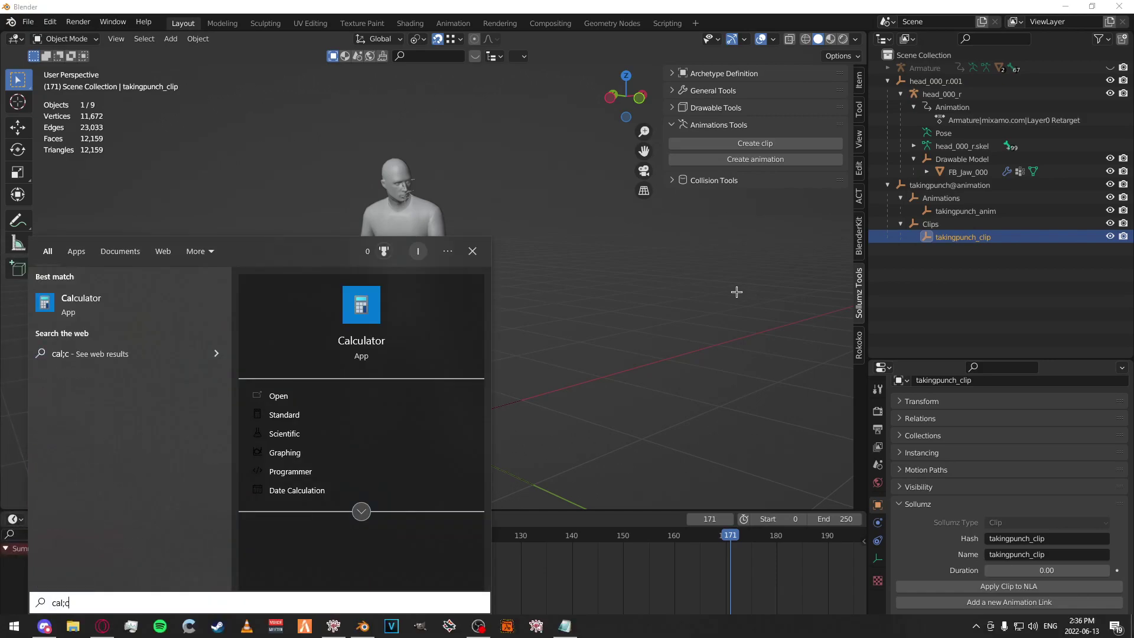
{"action": "key", "text": "Return"}
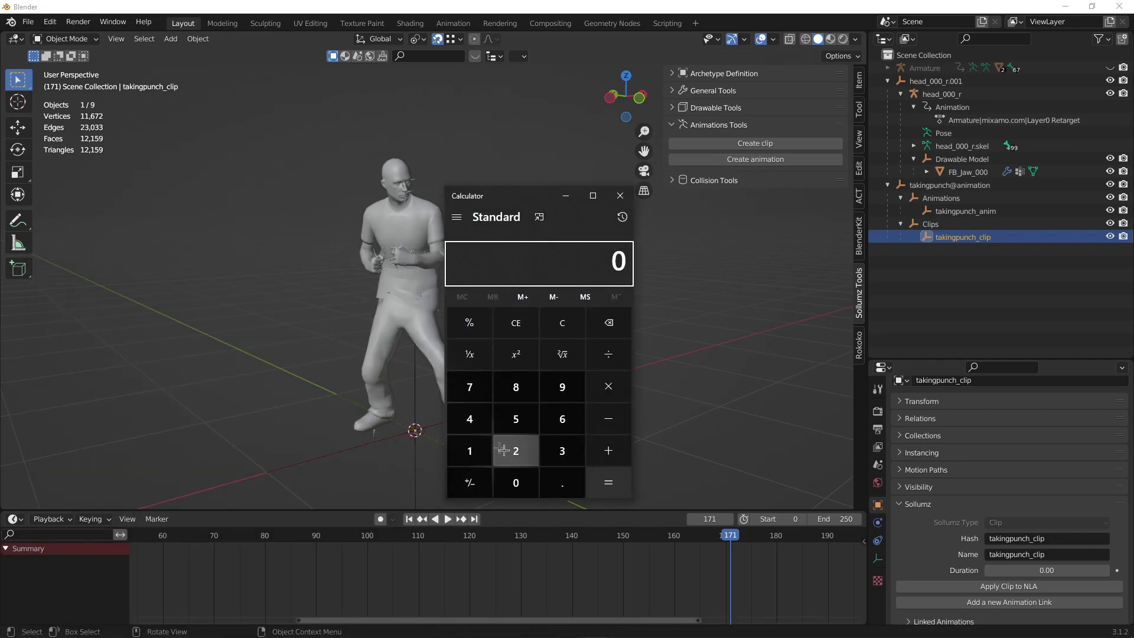
{"action": "left_click", "coordinate": [470, 451]}
{"action": "left_click", "coordinate": [469, 387]}
{"action": "left_click", "coordinate": [469, 451]}
{"action": "left_click", "coordinate": [608, 354]}
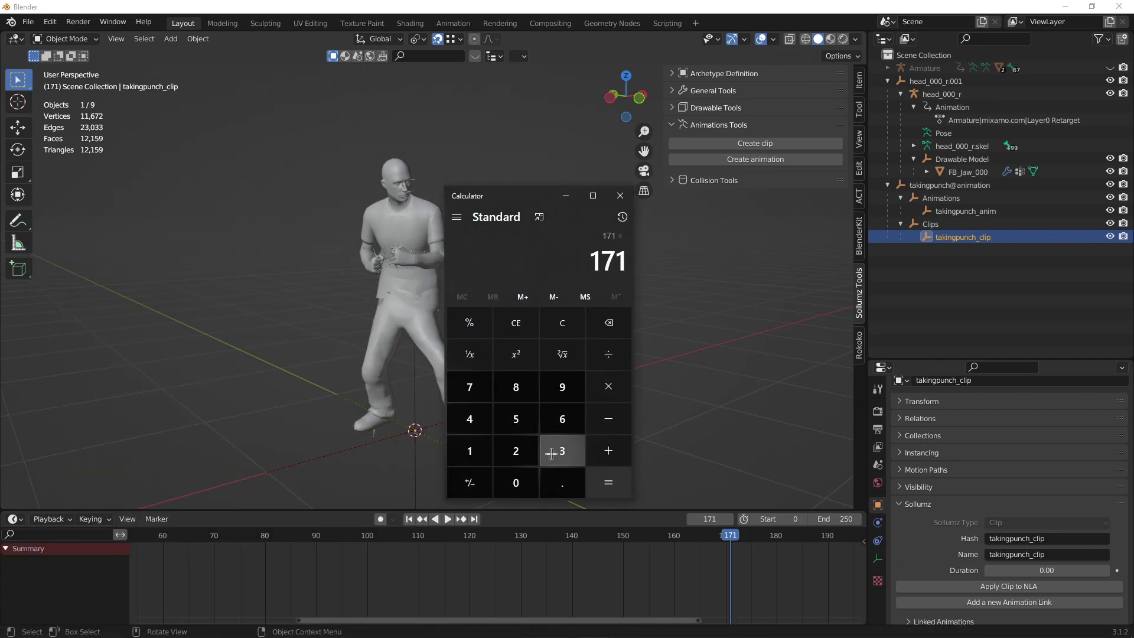
{"action": "left_click", "coordinate": [562, 450]}
{"action": "left_click", "coordinate": [516, 482]}
{"action": "left_click", "coordinate": [608, 482]}
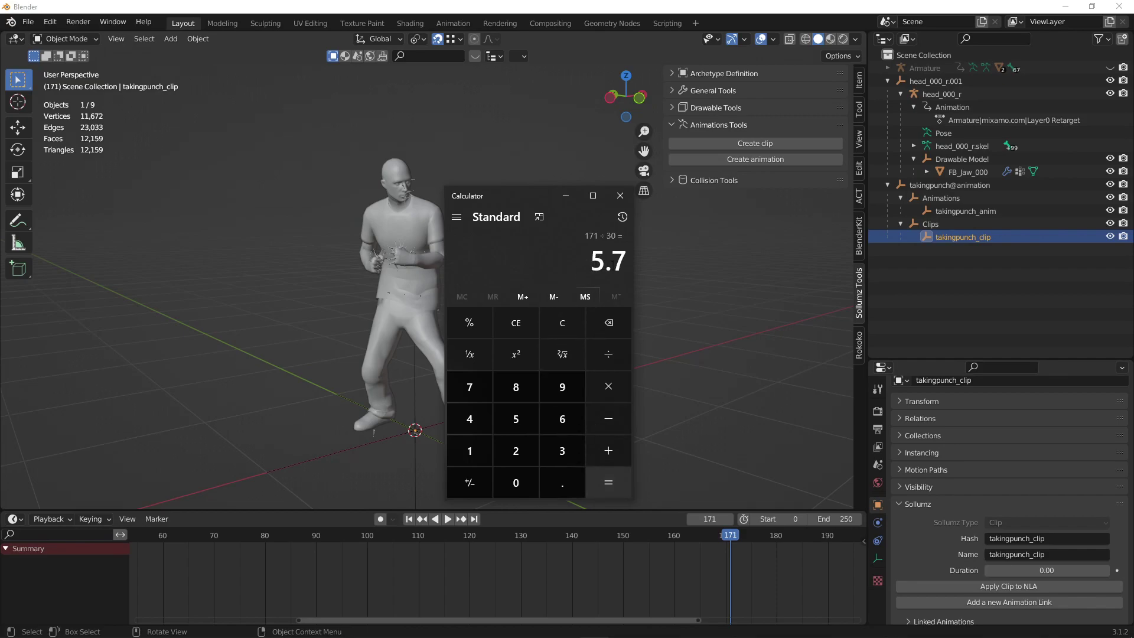
{"action": "left_click", "coordinate": [1046, 570]}
{"action": "type", "text": "5.7"}
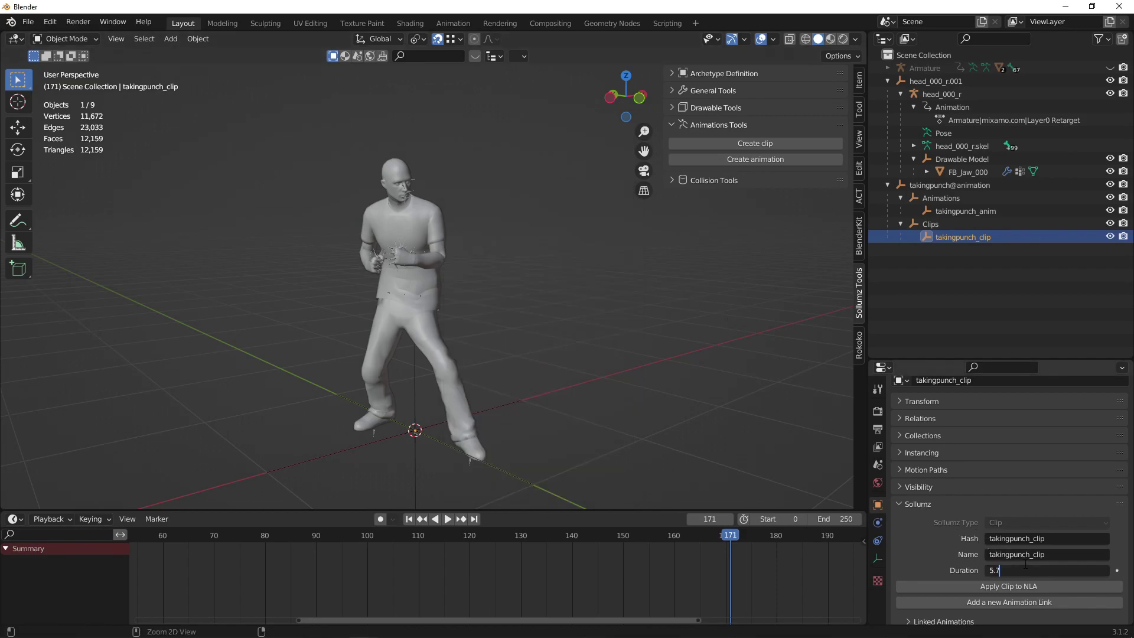
{"action": "key", "text": "Return"}
Link takingpunch_anim to the clip with an End Frame of 171.
{"action": "scroll", "coordinate": [985, 454], "scroll_direction": "down", "scroll_amount": 4}
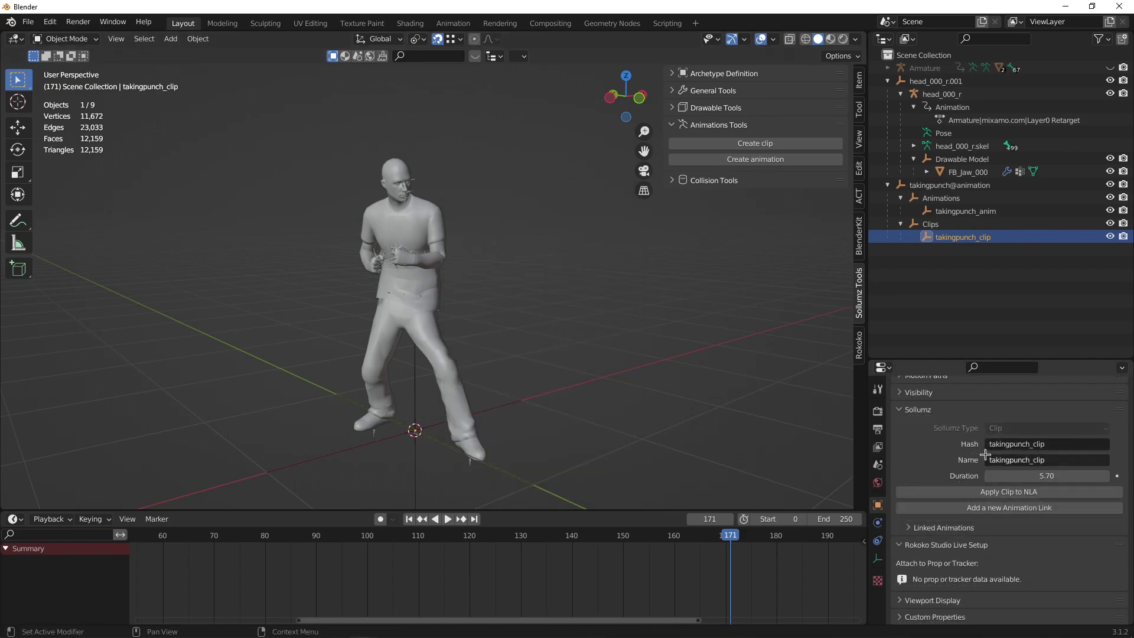
{"action": "left_click", "coordinate": [969, 507]}
{"action": "left_click", "coordinate": [935, 527]}
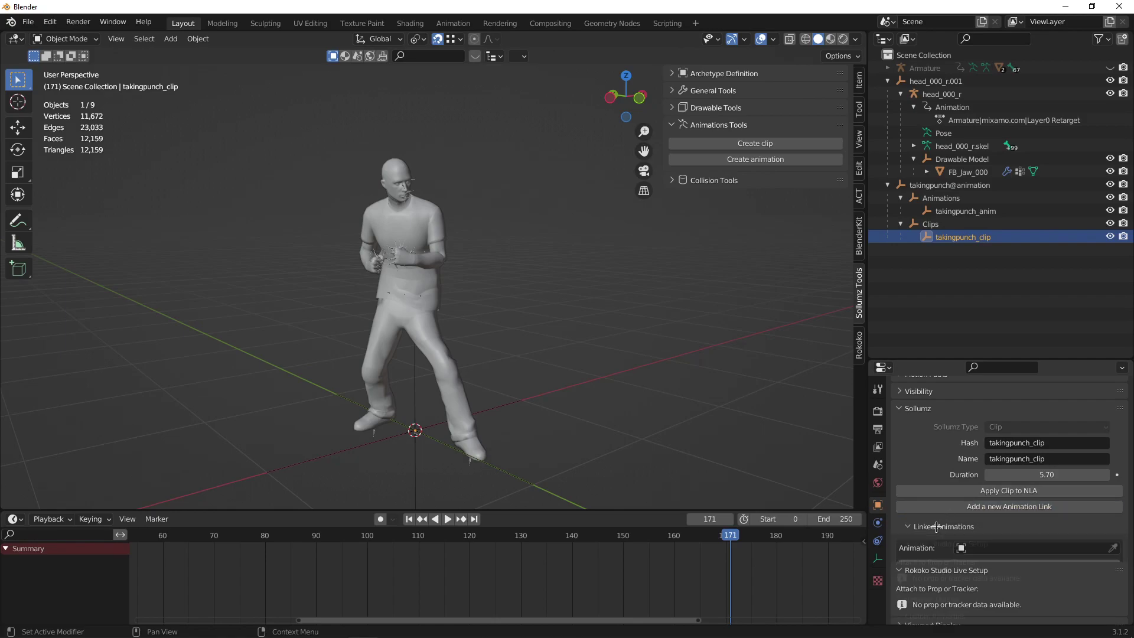
{"action": "scroll", "coordinate": [945, 520], "scroll_direction": "down", "scroll_amount": 3}
{"action": "left_click", "coordinate": [971, 471]}
{"action": "left_click", "coordinate": [974, 486]}
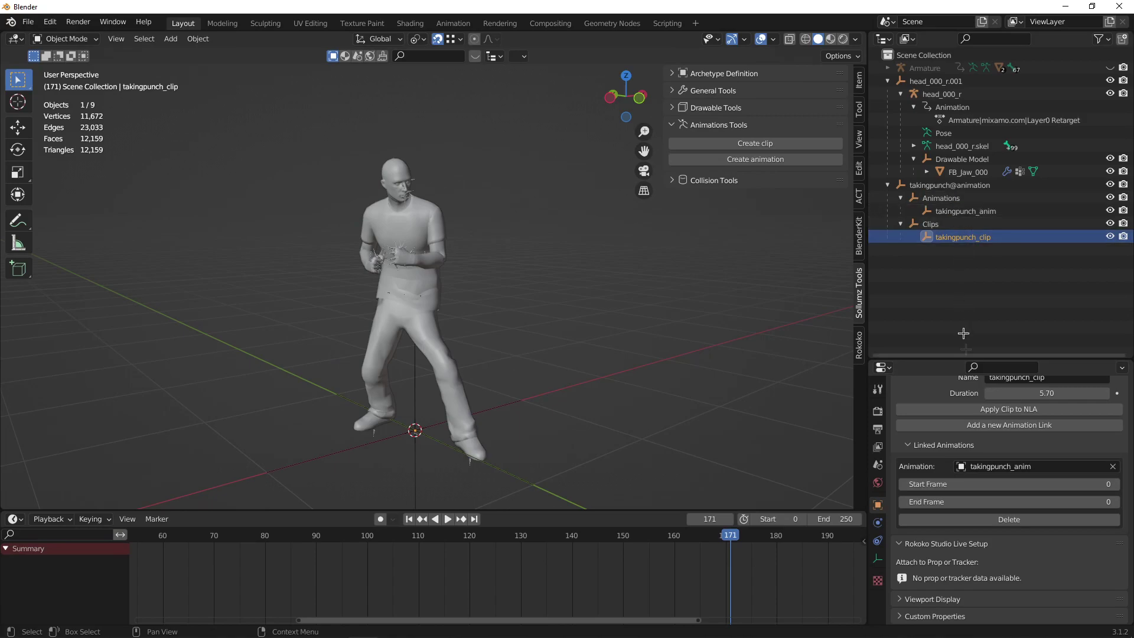
{"action": "left_click", "coordinate": [970, 501]}
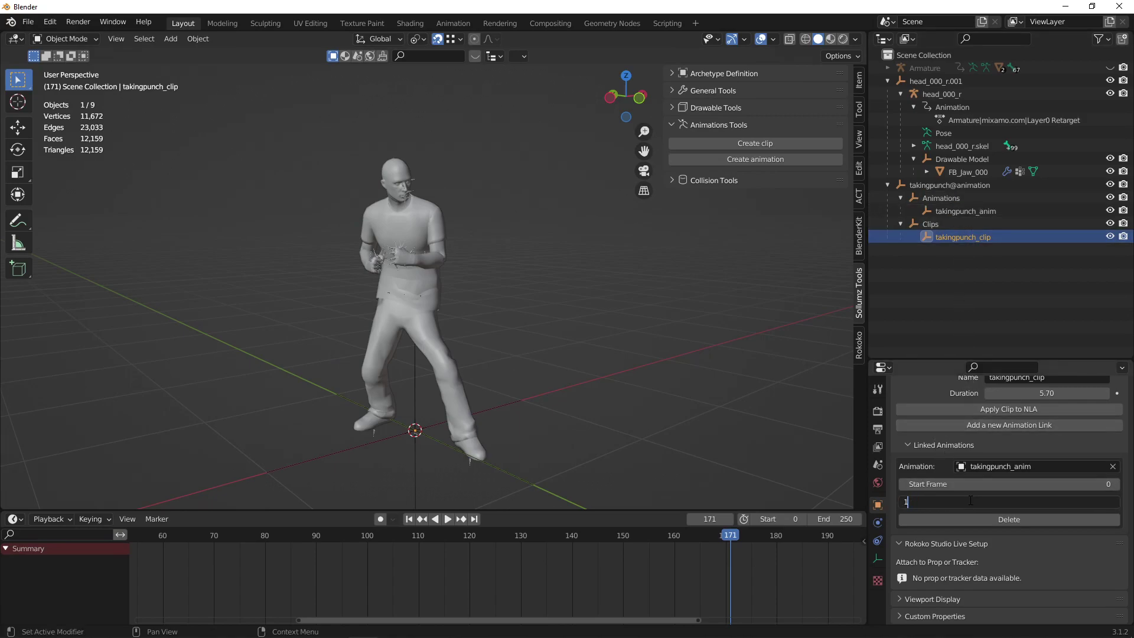
{"action": "type", "text": "171"}
{"action": "key", "text": "Return"}
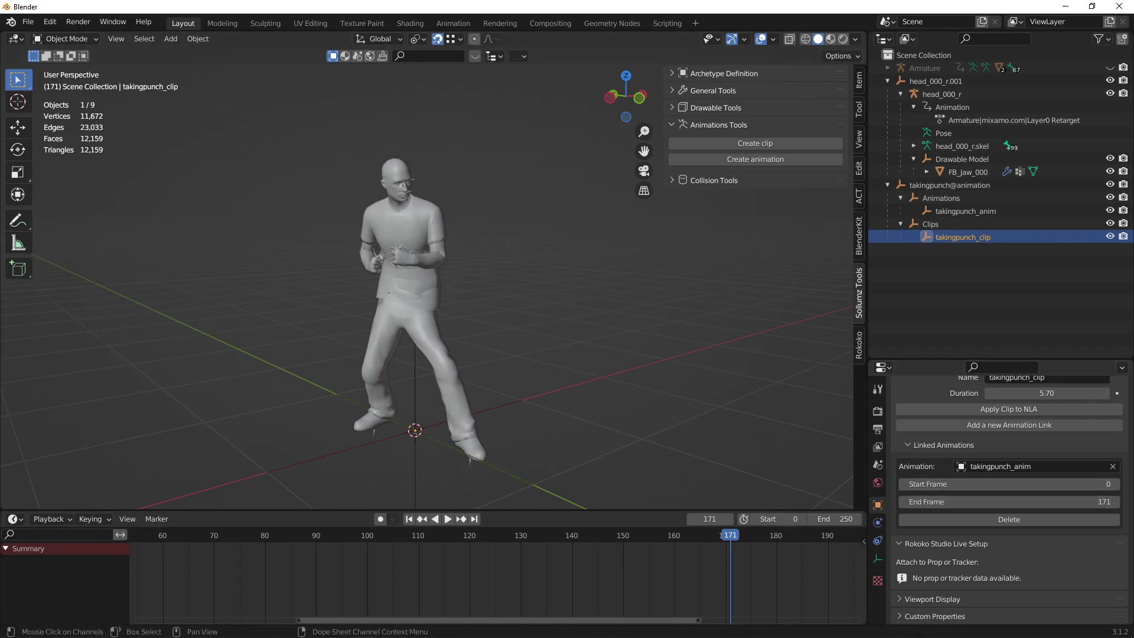
Select takingpunch@animation together with all its children using Select Hierarchy.
{"action": "left_click", "coordinate": [900, 224]}
{"action": "left_click", "coordinate": [900, 198]}
{"action": "left_click", "coordinate": [887, 185]}
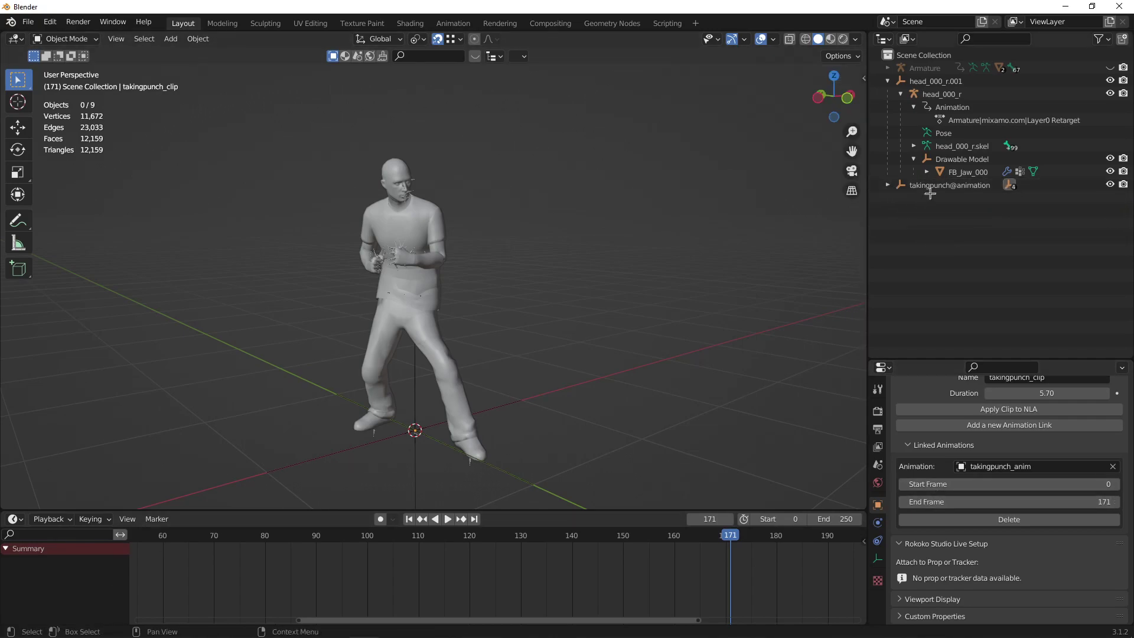
{"action": "right_click", "coordinate": [931, 188]}
{"action": "left_click", "coordinate": [898, 218]}
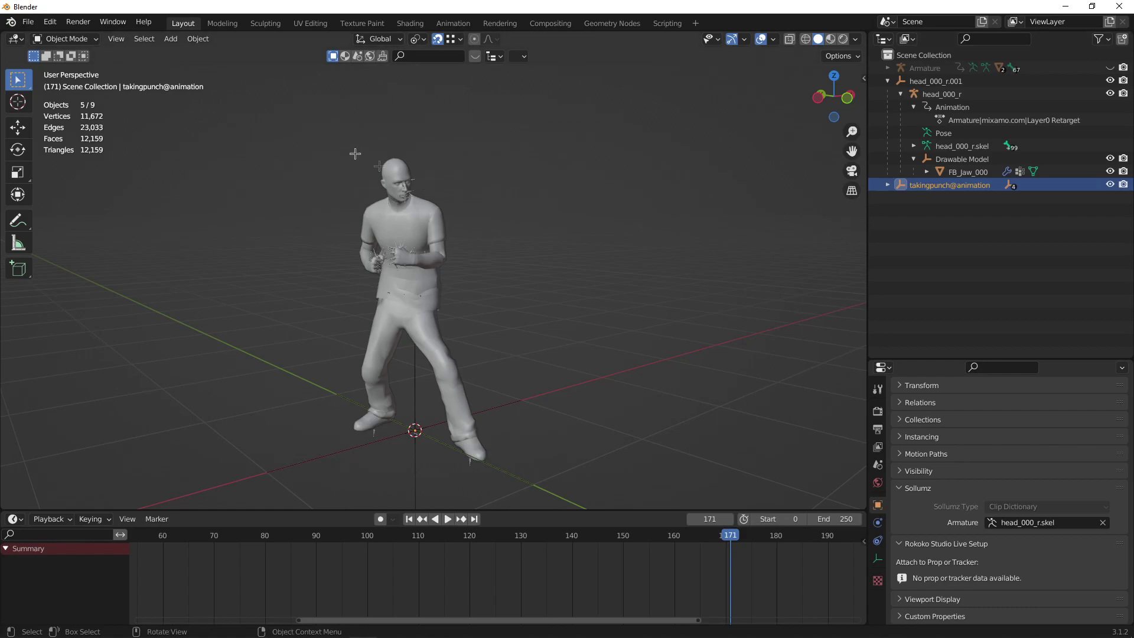
Export the selected objects as Codewalker XML into the Desktop fromBlender folder.
{"action": "left_click", "coordinate": [28, 21]}
{"action": "mouse_move", "coordinate": [60, 197]}
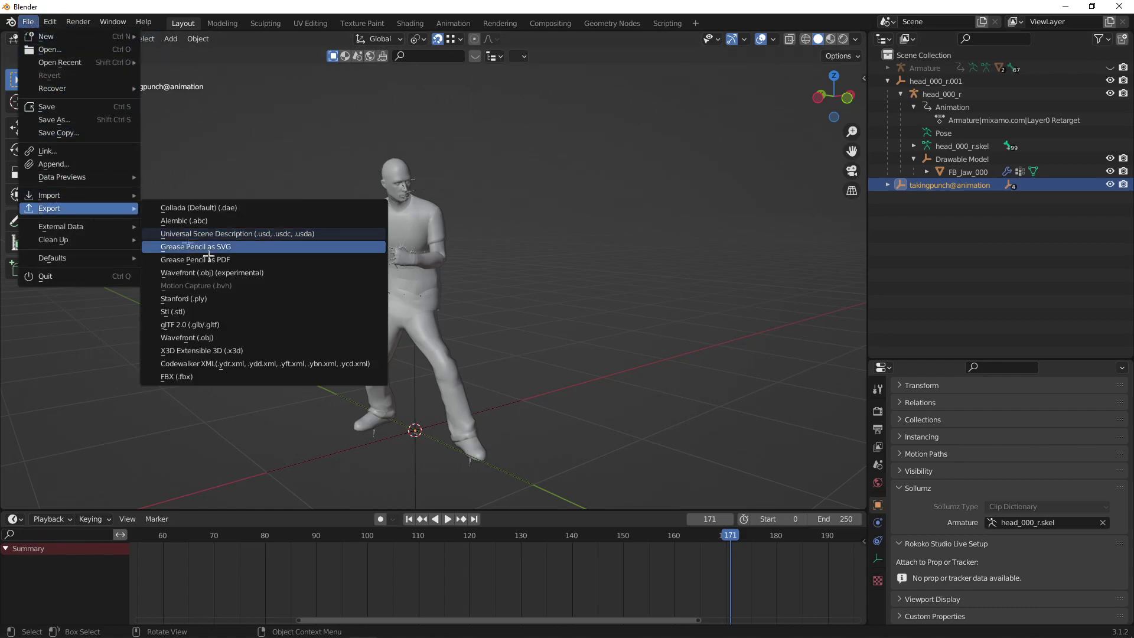
{"action": "left_click", "coordinate": [272, 362]}
{"action": "left_click", "coordinate": [348, 274]}
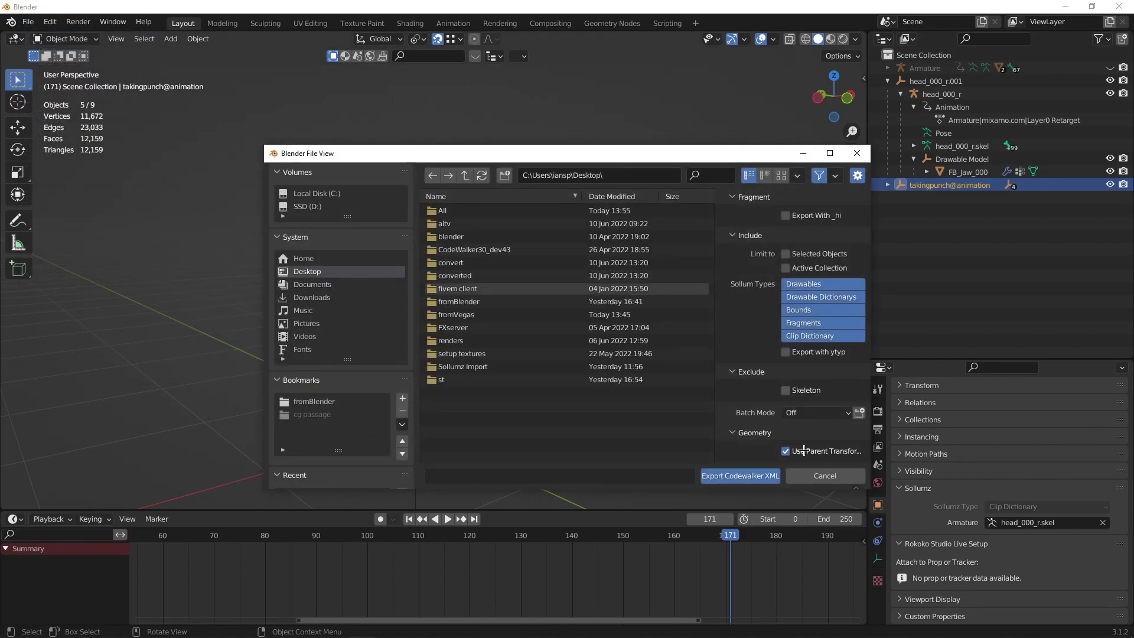
{"action": "left_click", "coordinate": [806, 255]}
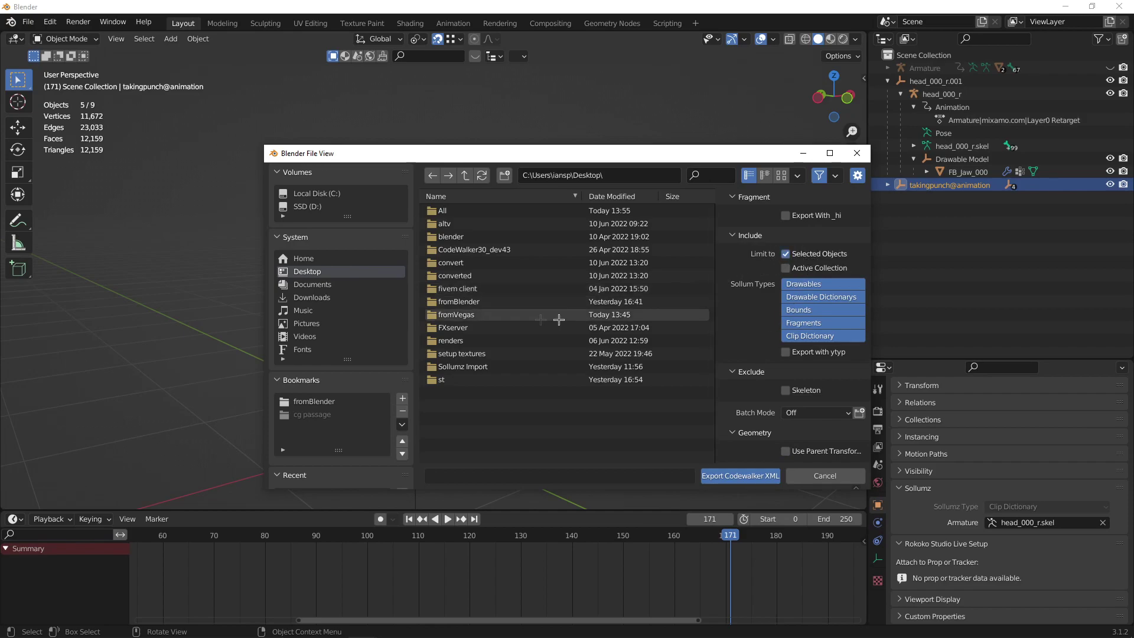
{"action": "double_click", "coordinate": [473, 301]}
{"action": "double_click", "coordinate": [476, 291]}
{"action": "key", "text": "Return"}
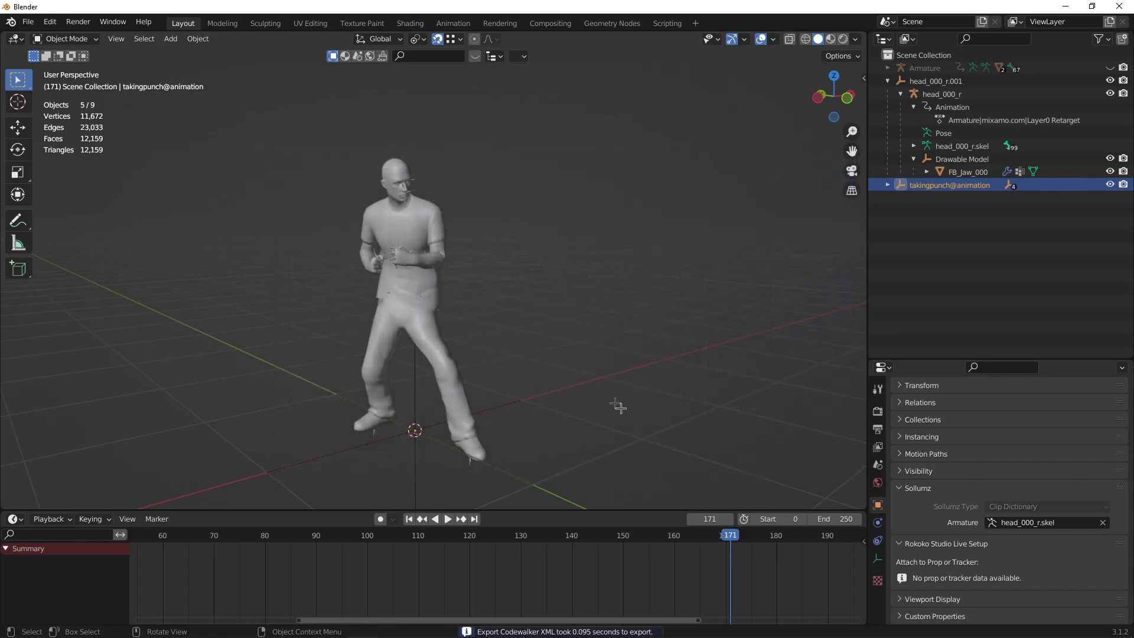
{"action": "left_click", "coordinate": [584, 299]}
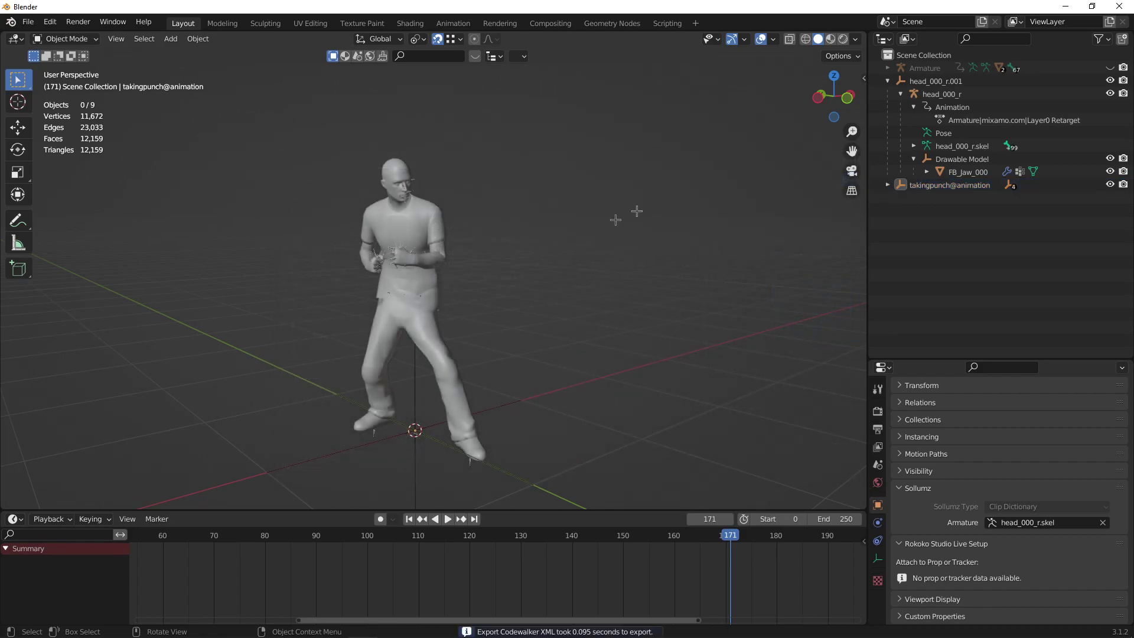
{"action": "key", "text": "alt+Tab"}
{"action": "left_click", "coordinate": [328, 257]}
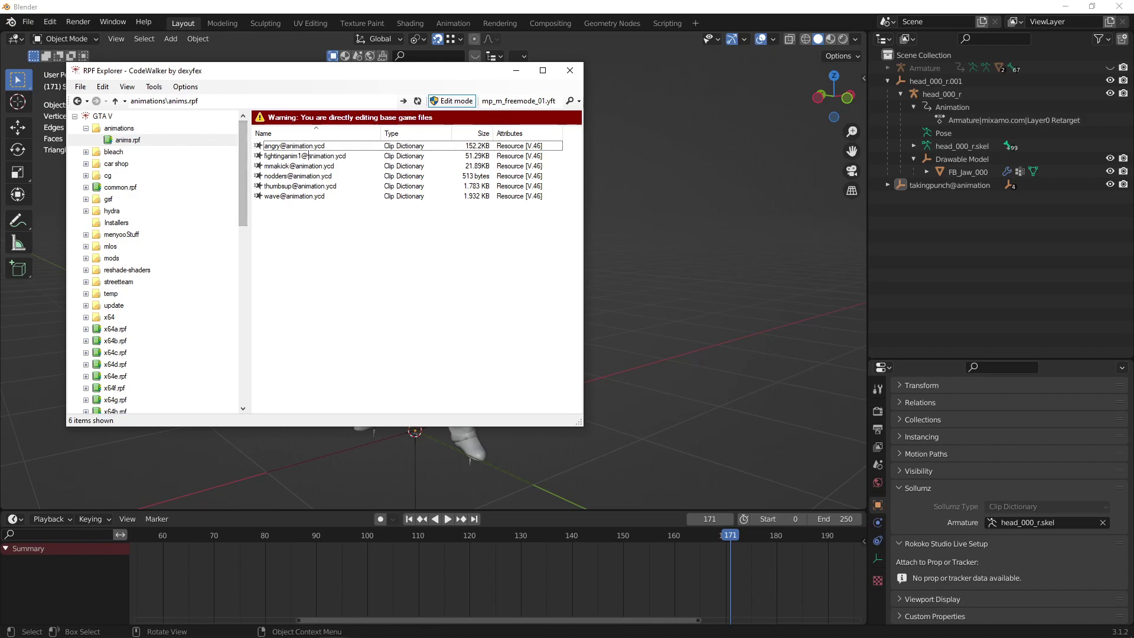
{"action": "key", "text": "super+e"}
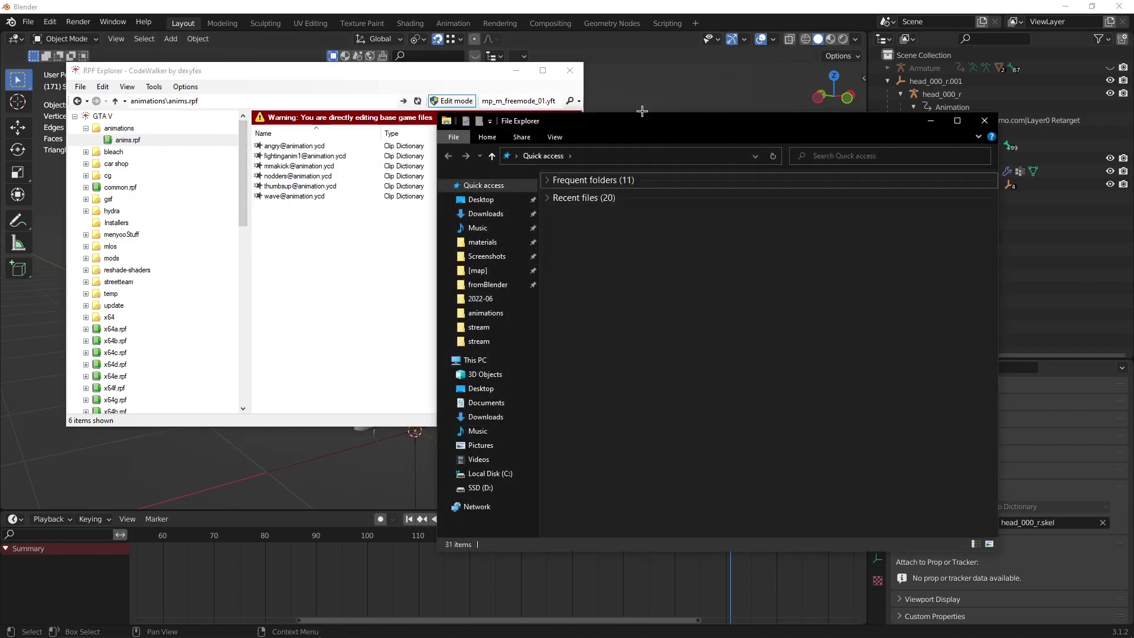
{"action": "left_click", "coordinate": [512, 287]}
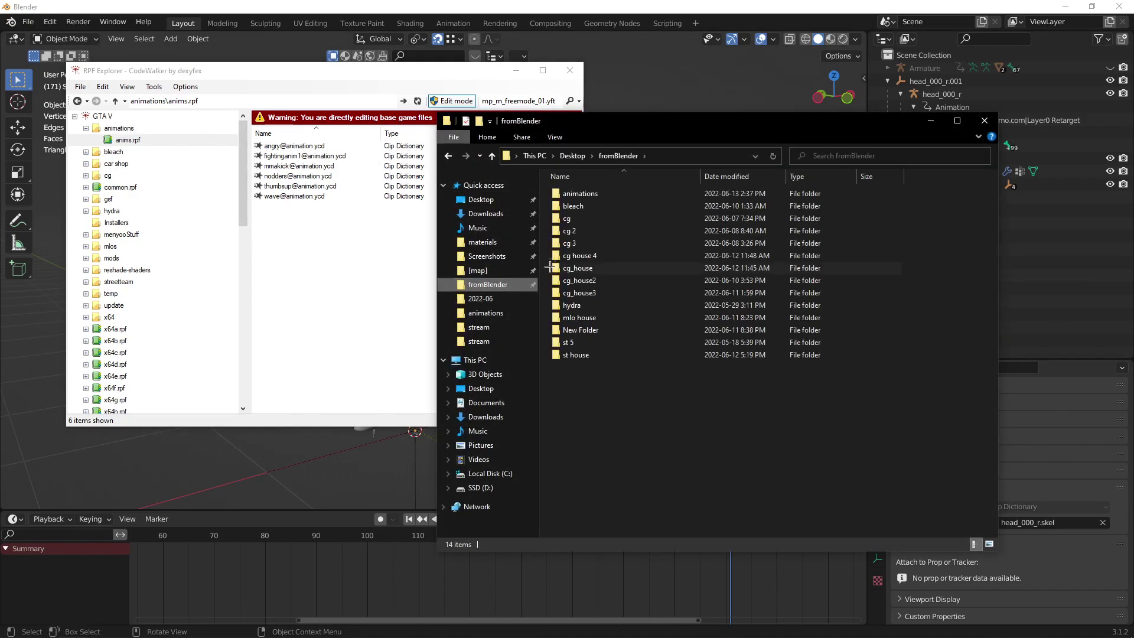
{"action": "double_click", "coordinate": [601, 195]}
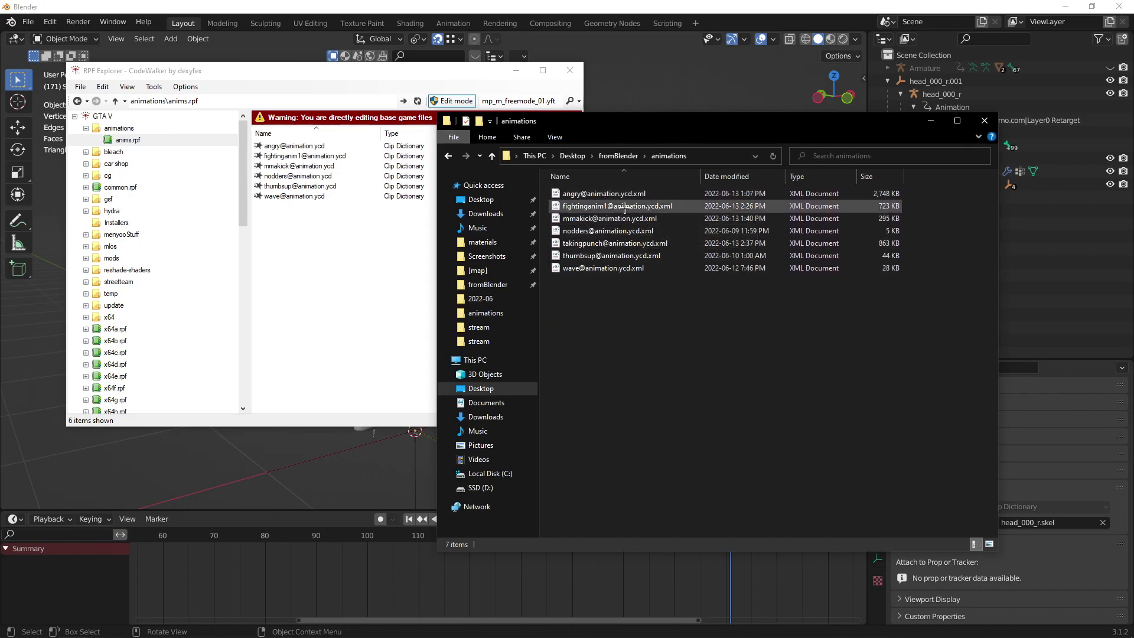
{"action": "left_click", "coordinate": [625, 206]}
{"action": "left_click_drag", "start_coordinate": [618, 244], "coordinate": [343, 230]}
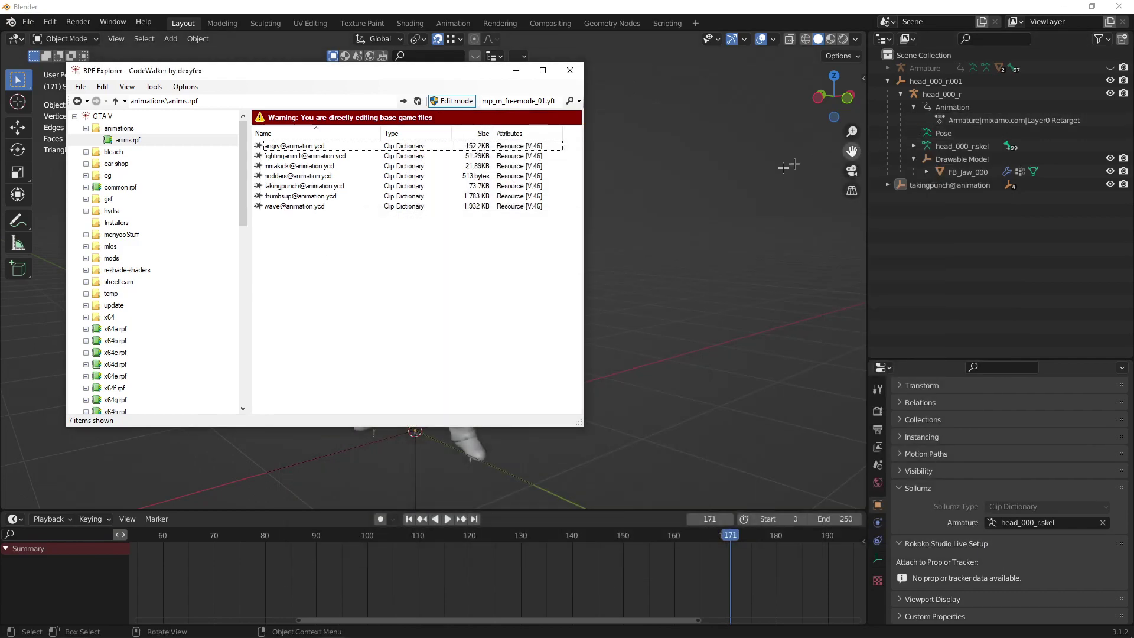
{"action": "left_click", "coordinate": [537, 625]}
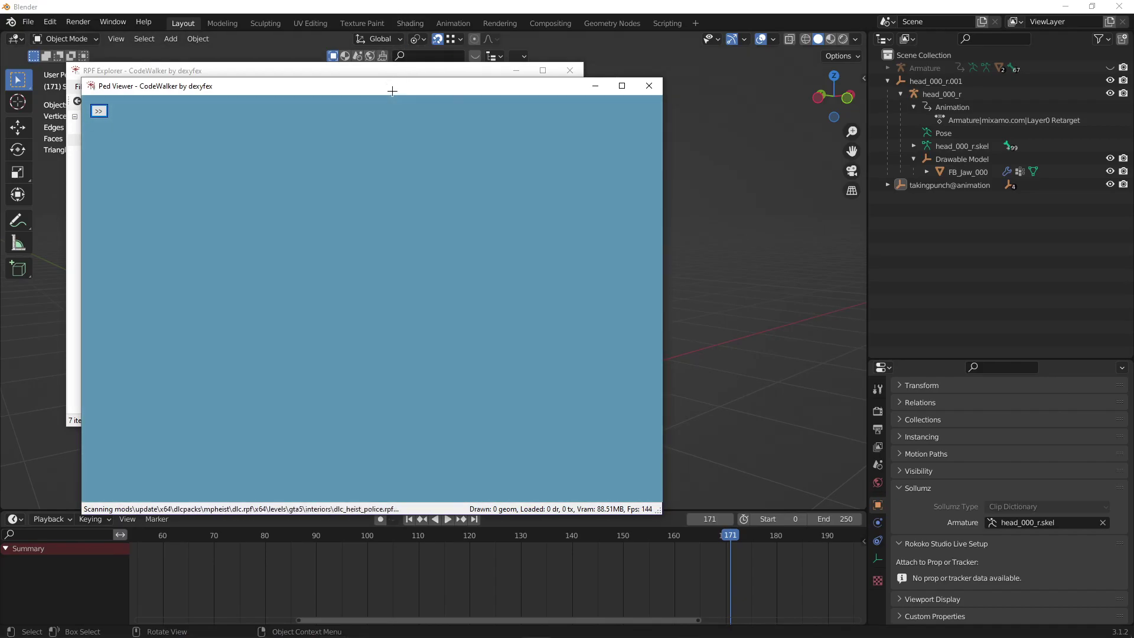
In Ped Viewer, load takingpunch@animation, play takingpunch_clip on the beach ped, then close it.
{"action": "double_click", "coordinate": [392, 89]}
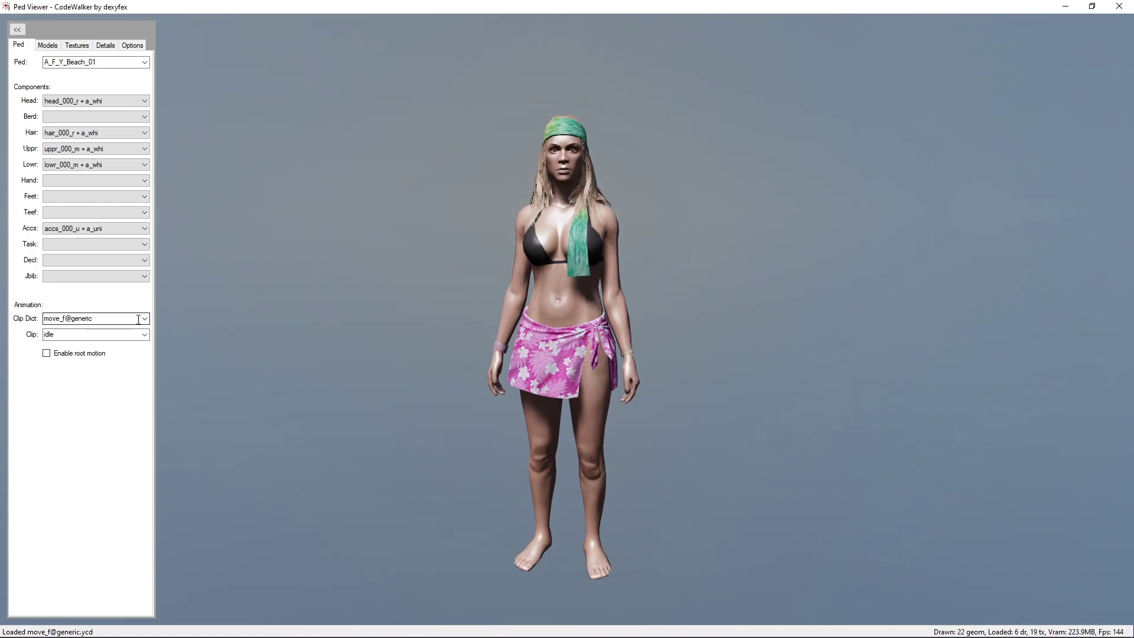
{"action": "left_click", "coordinate": [105, 320]}
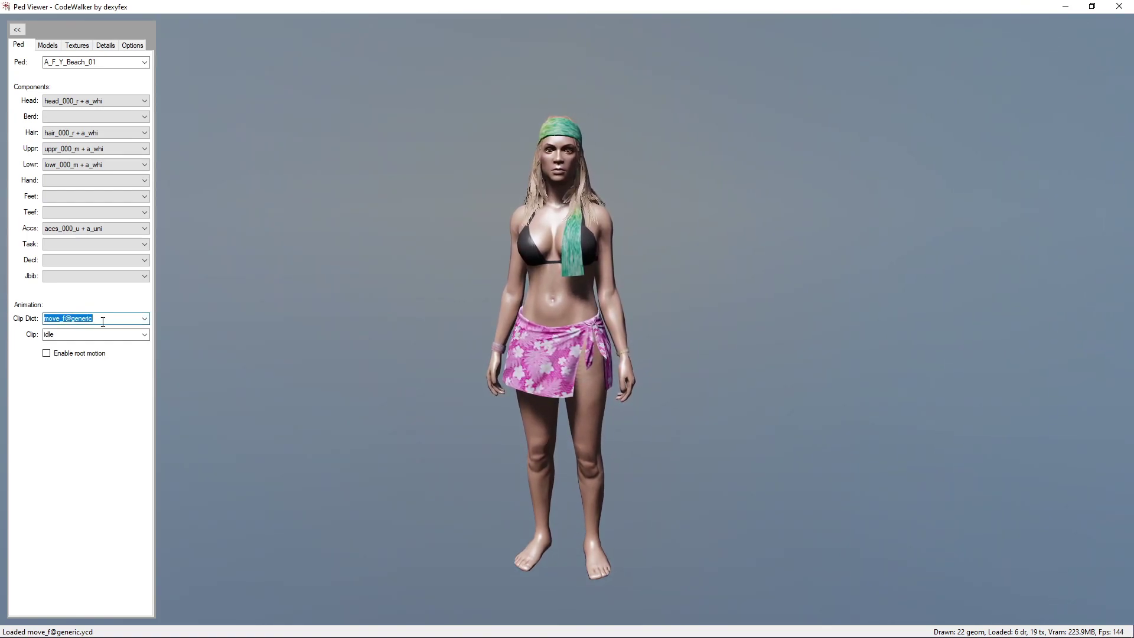
{"action": "type", "text": "takingpunch@animation"}
{"action": "key", "text": "Tab"}
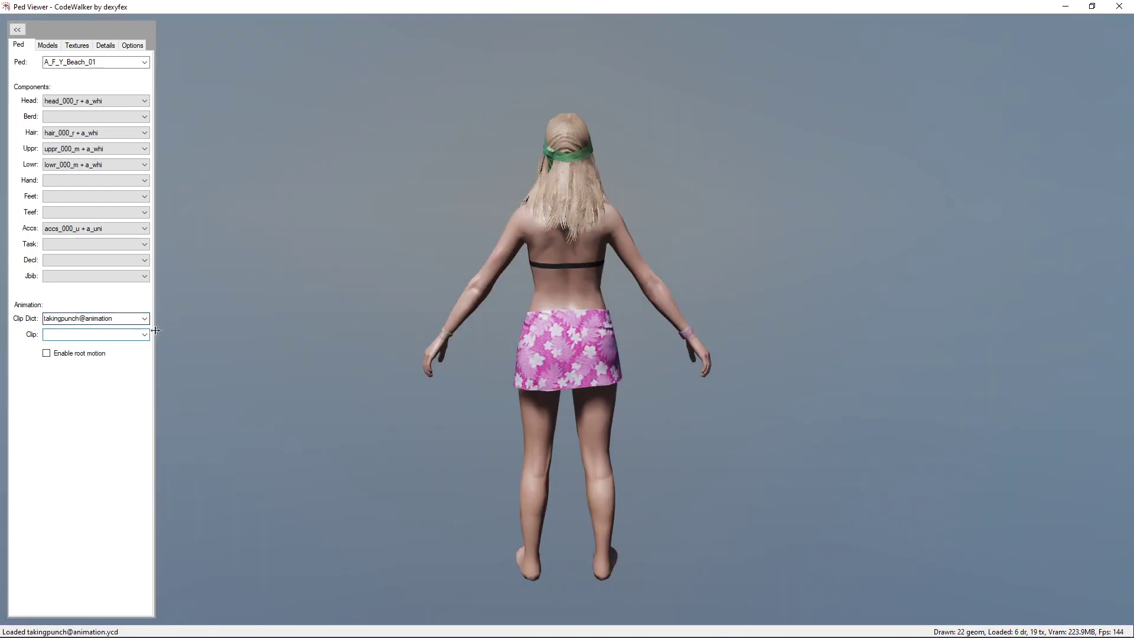
{"action": "left_click", "coordinate": [144, 335]}
{"action": "left_click", "coordinate": [89, 348]}
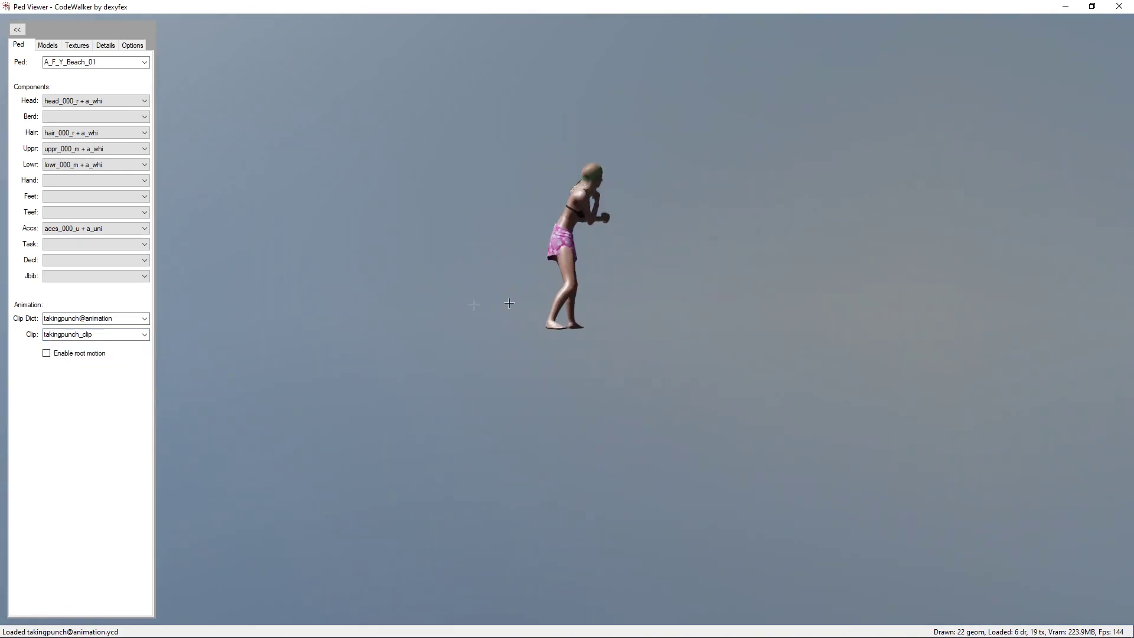
{"action": "left_click_drag", "start_coordinate": [509, 302], "coordinate": [549, 326]}
{"action": "scroll", "coordinate": [445, 329], "scroll_direction": "up", "scroll_amount": 3}
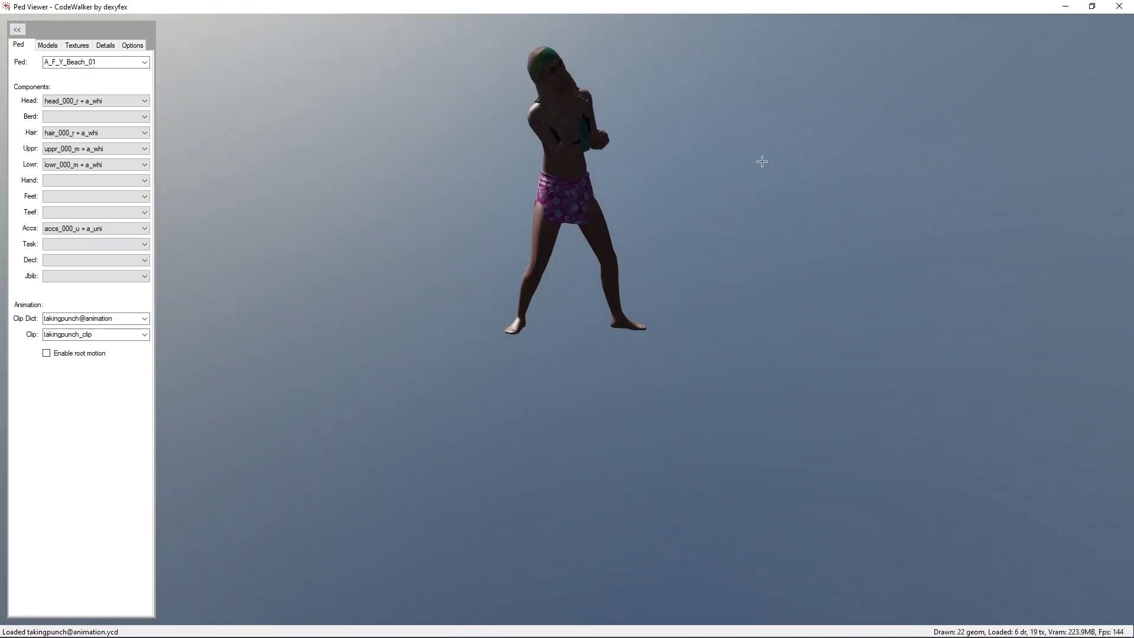
{"action": "left_click", "coordinate": [1119, 7]}
{"action": "key", "text": "alt+Tab"}
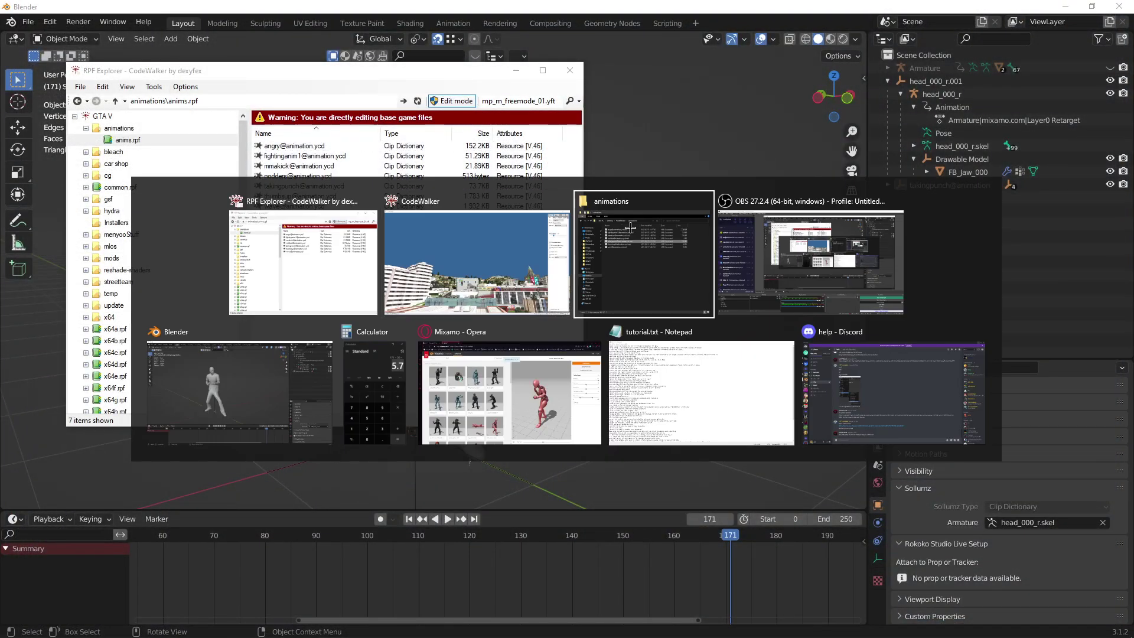
{"action": "key", "text": "Escape"}
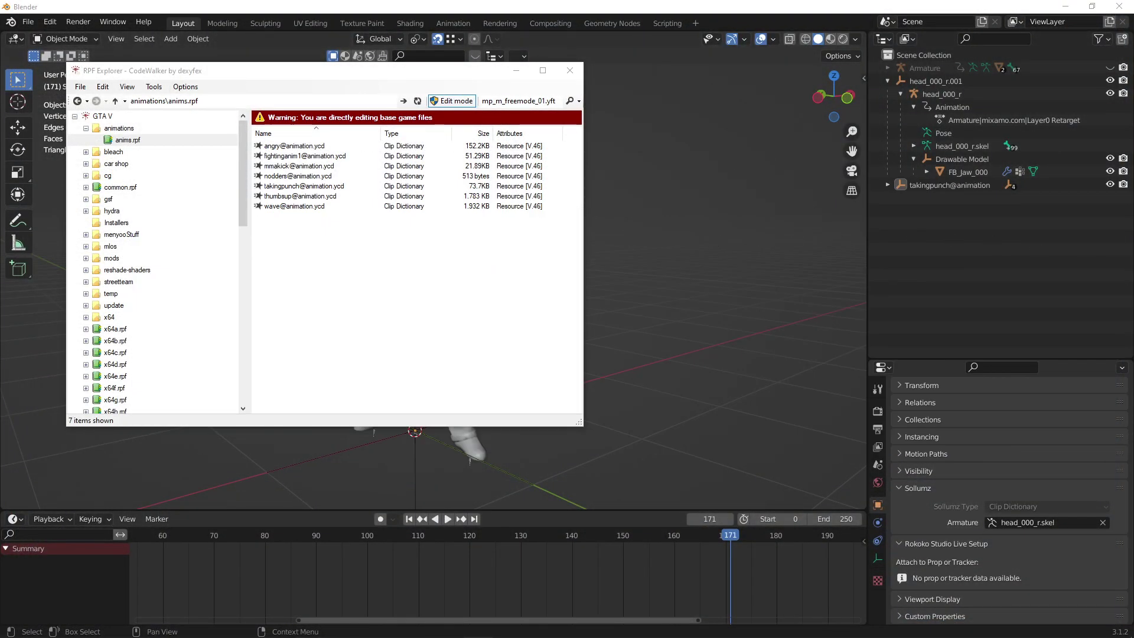